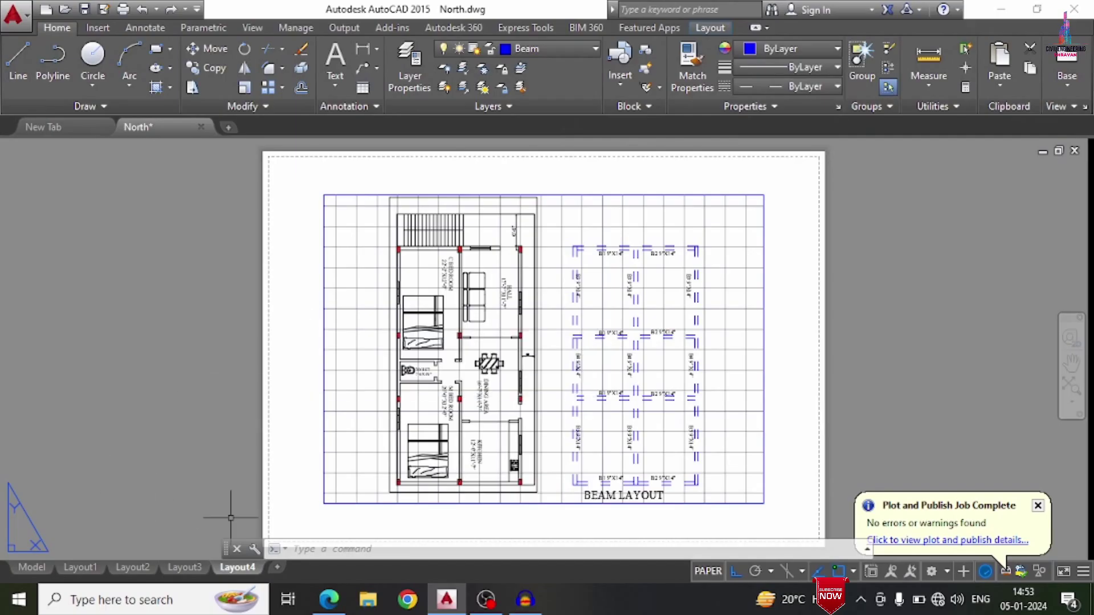
Step: Leave Layout4 for model space and zoom out to show the floor plan and BEAMLAYOUT grid
left_click(37, 568)
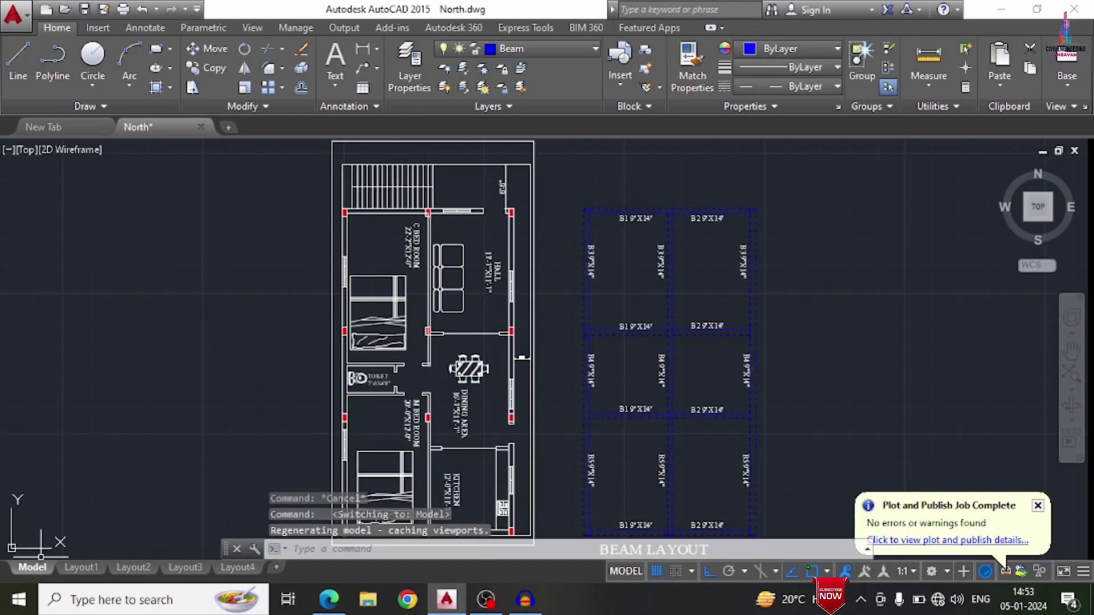
scroll(255, 232, "down", 2)
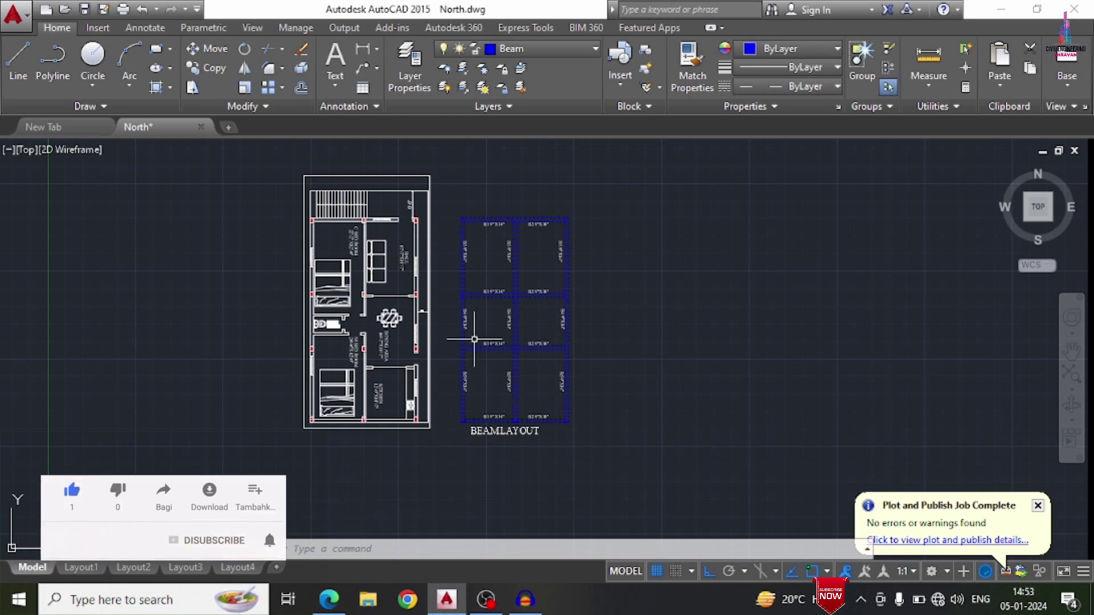
scroll(390, 336, "down", 2)
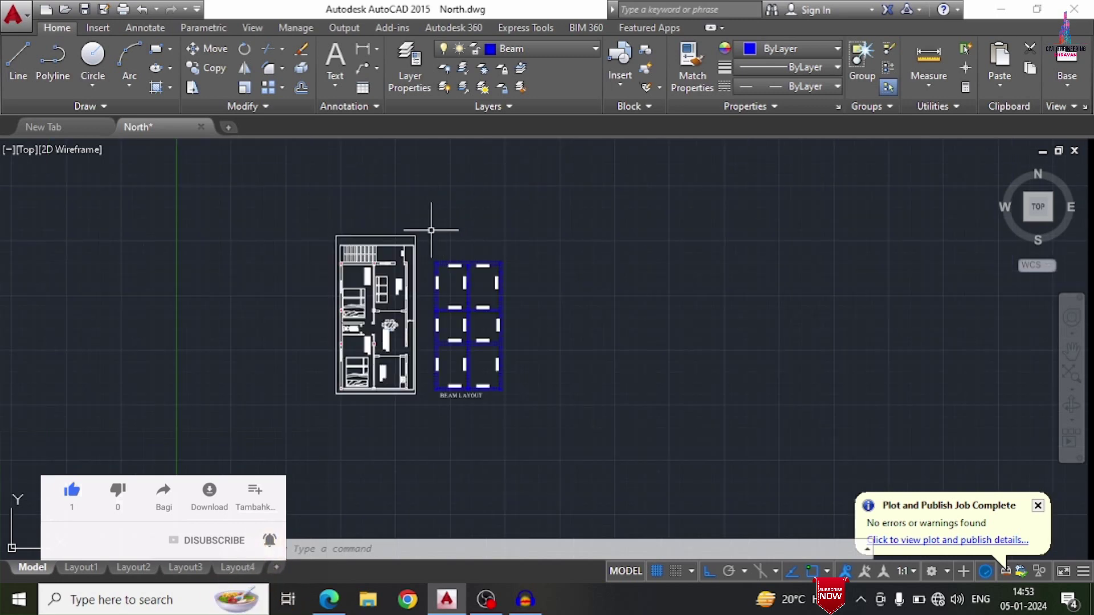
scroll(431, 245, "up", 2)
Step: Window-select the old BEAMLAYOUT beam grid and erase it
mouse_move(618, 234)
left_mouse_down()
mouse_move(623, 353)
mouse_move(594, 364)
left_mouse_up()
mouse_move(426, 219)
left_mouse_down()
mouse_move(575, 195)
mouse_move(661, 378)
mouse_move(639, 485)
mouse_move(501, 500)
mouse_move(425, 477)
left_mouse_up()
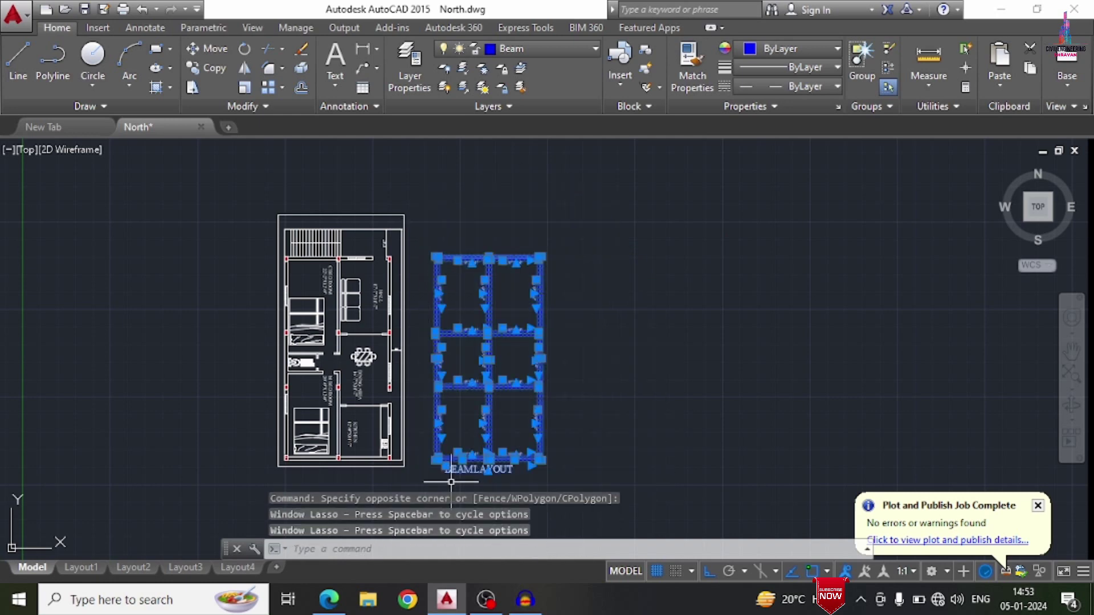
key("Delete")
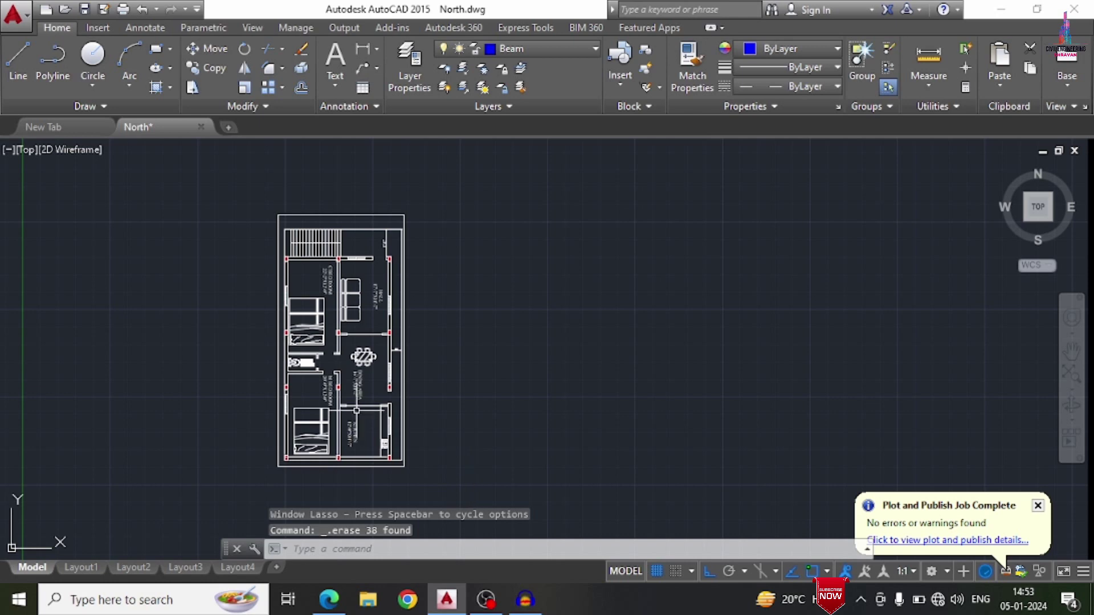
Step: Copy the whole floor plan from its lower-left corner and place the duplicate to its right
key("Return")
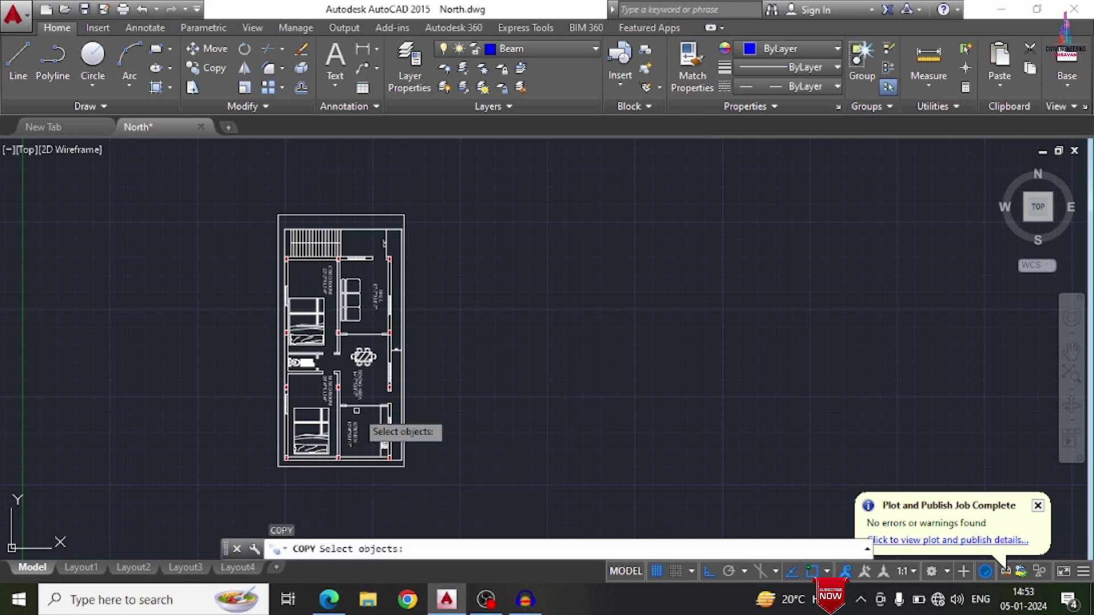
mouse_move(244, 181)
left_mouse_down()
mouse_move(492, 167)
mouse_move(561, 220)
mouse_move(504, 532)
mouse_move(232, 516)
left_mouse_up()
key("Return")
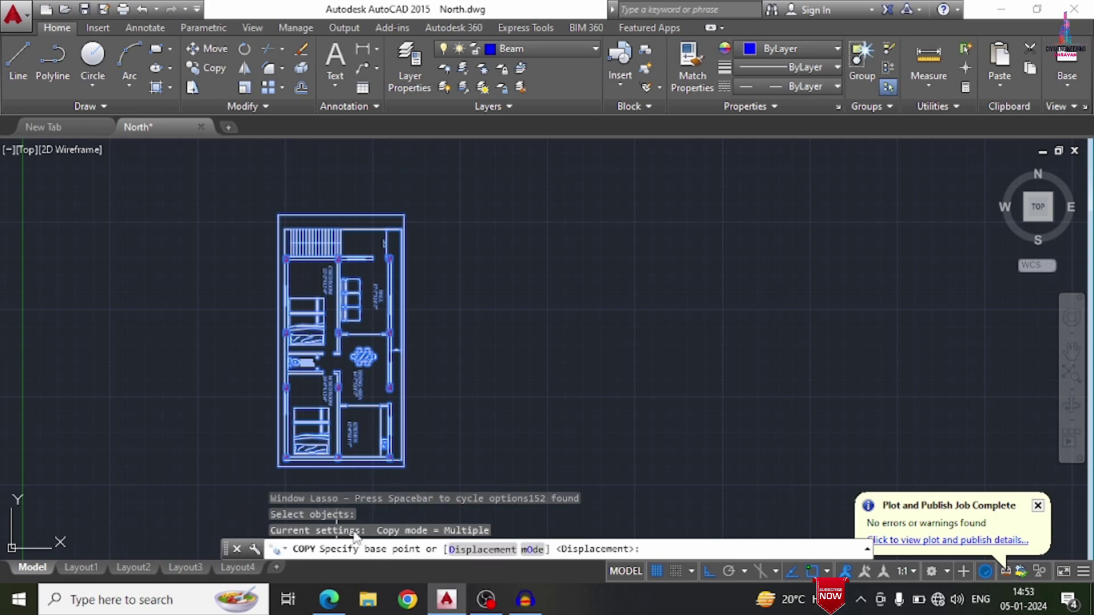
scroll(256, 456, "up", 2)
left_click(301, 446)
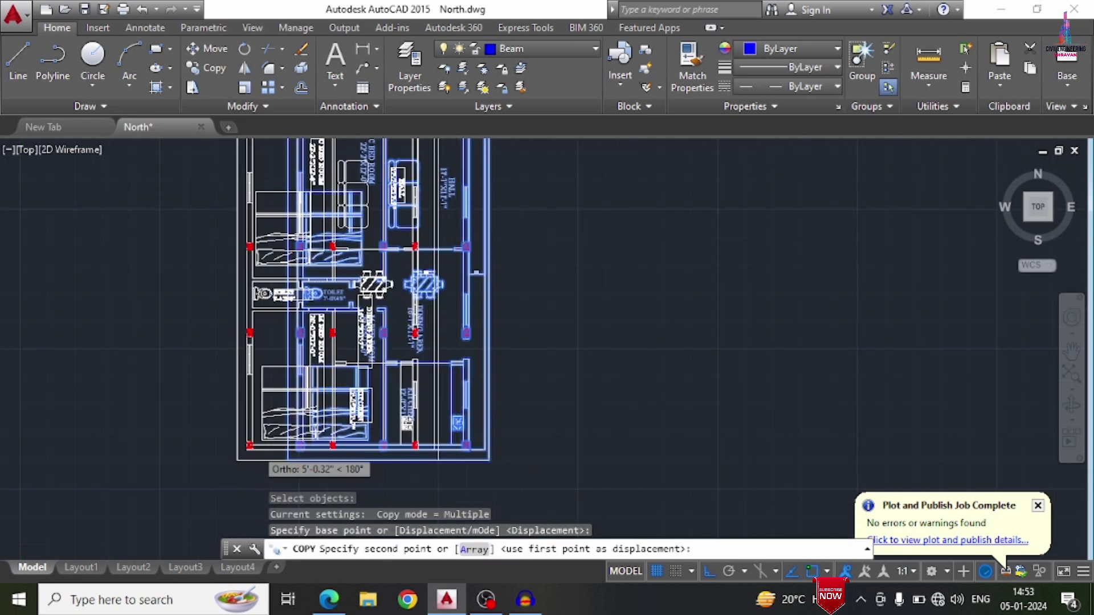
scroll(244, 447, "down", 3)
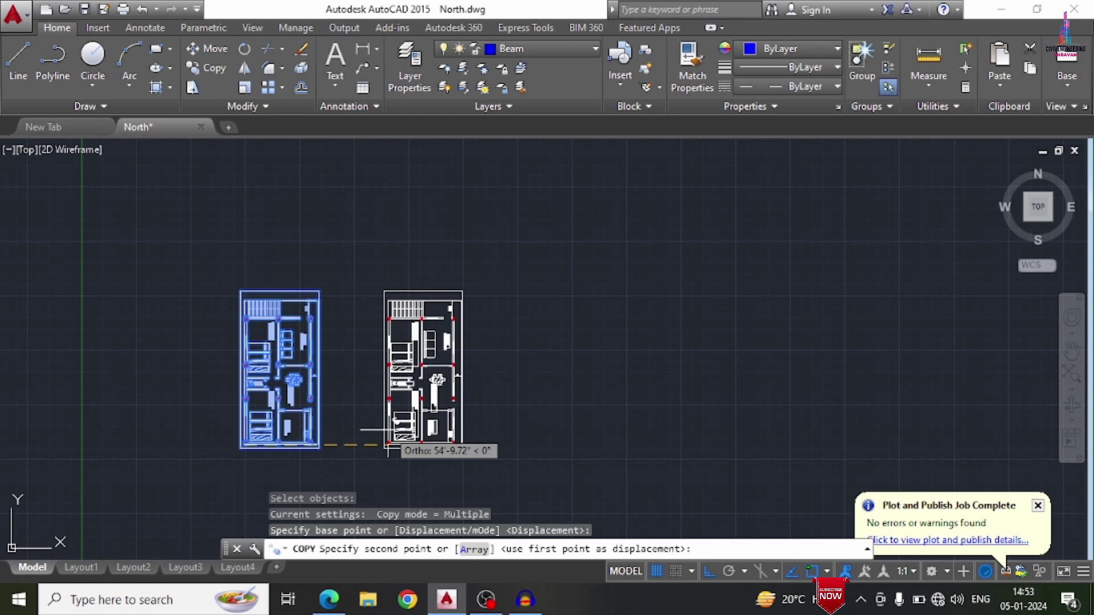
left_click(388, 446)
key("Escape")
scroll(448, 322, "up", 4)
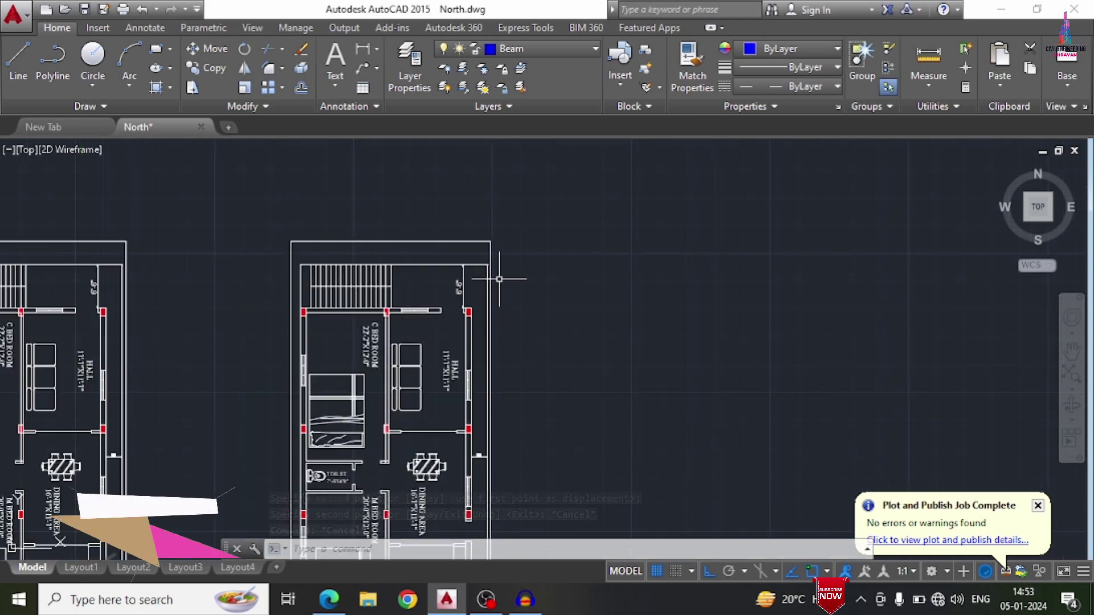
Step: Erase the copied plan's walls, bed, sofa and the C BED ROOM and HALL labels
left_click(490, 252)
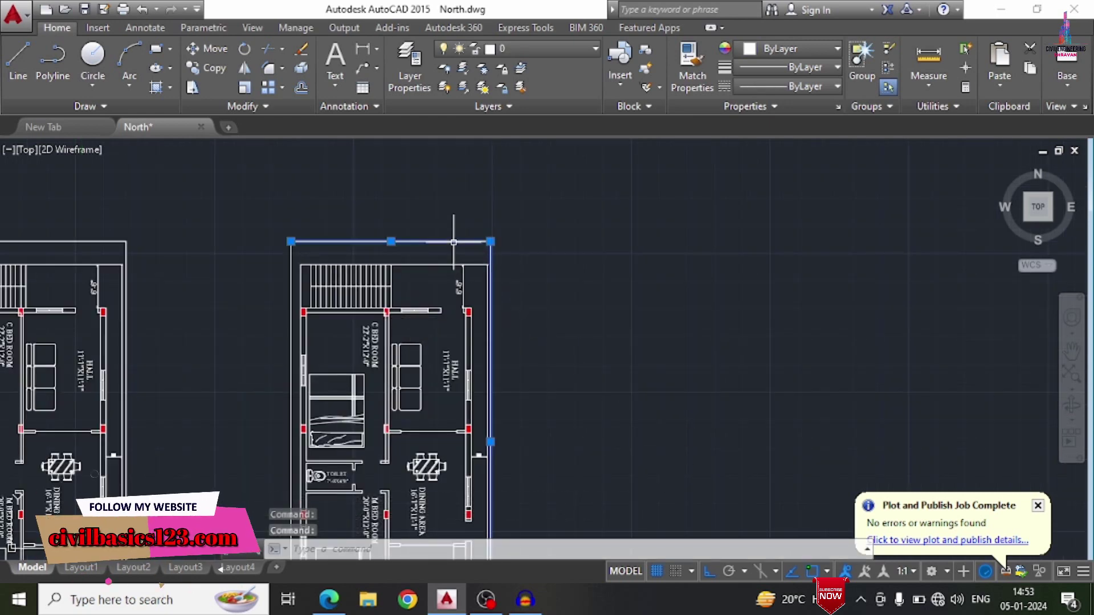
left_click(293, 255)
left_click(371, 341)
left_click(348, 412)
left_click(406, 376)
left_click(448, 373)
left_click(472, 456)
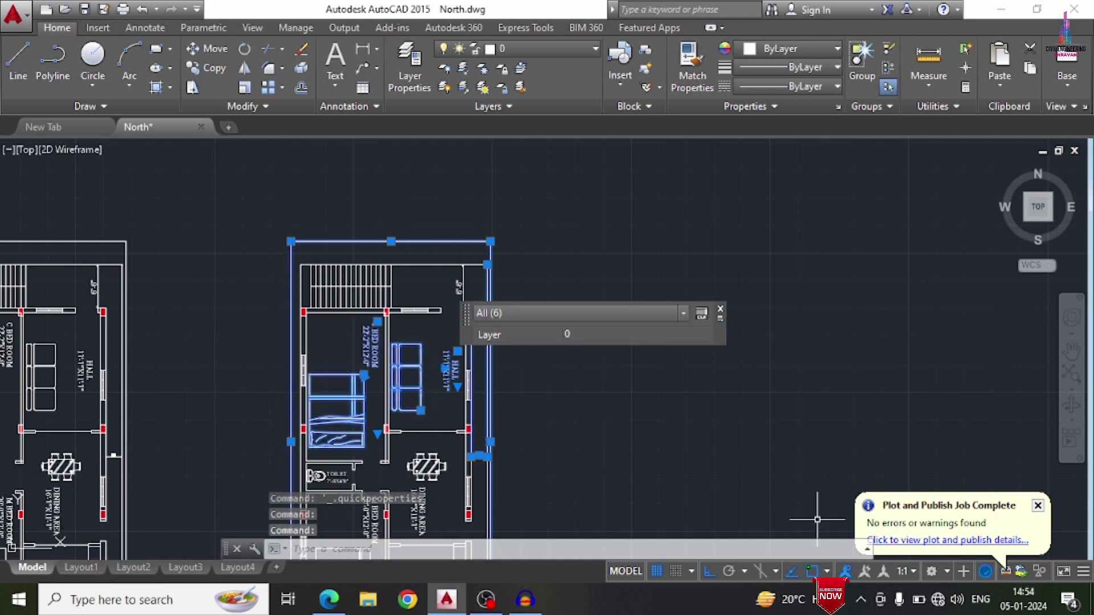
scroll(384, 310, "up", 3)
key("Delete")
Step: Erase the remaining walls, a window and two short leftover lines near a column
scroll(660, 269, "up", 3)
left_click(659, 268)
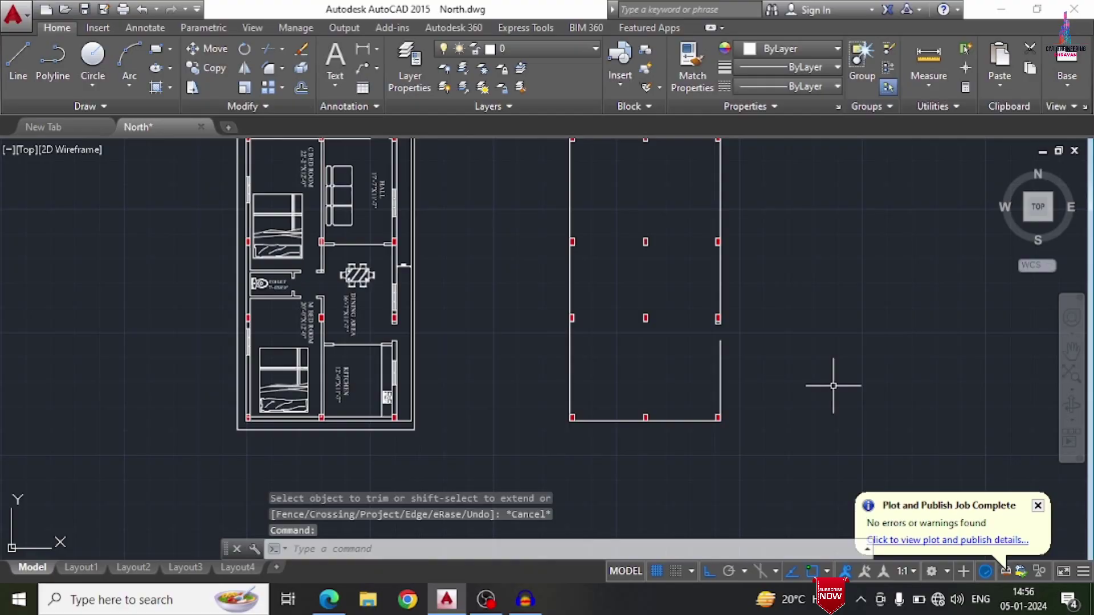
scroll(732, 363, "up", 5)
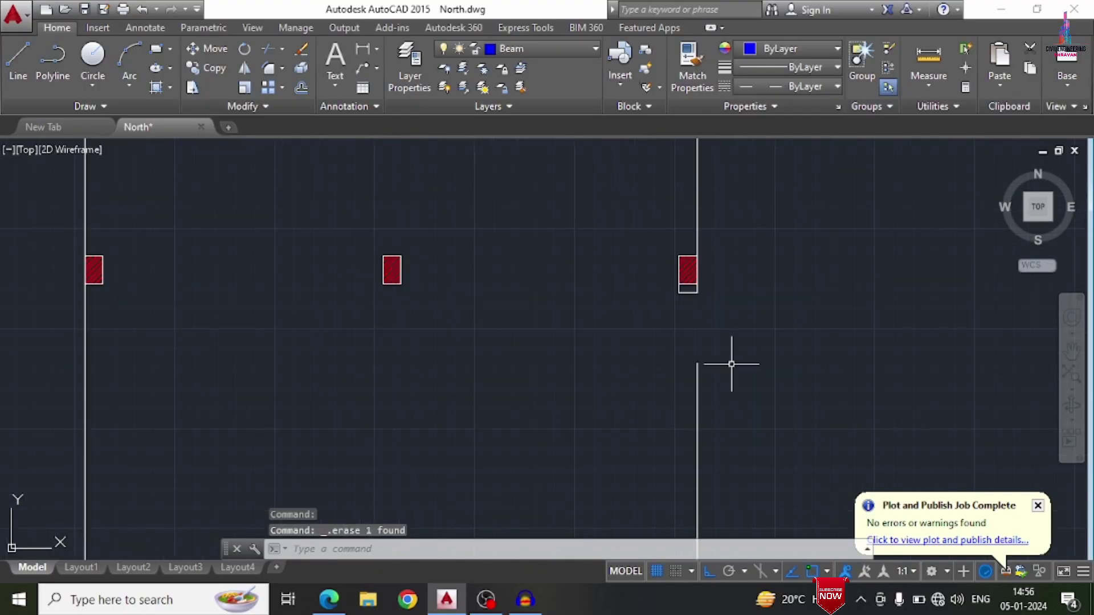
left_click(682, 289)
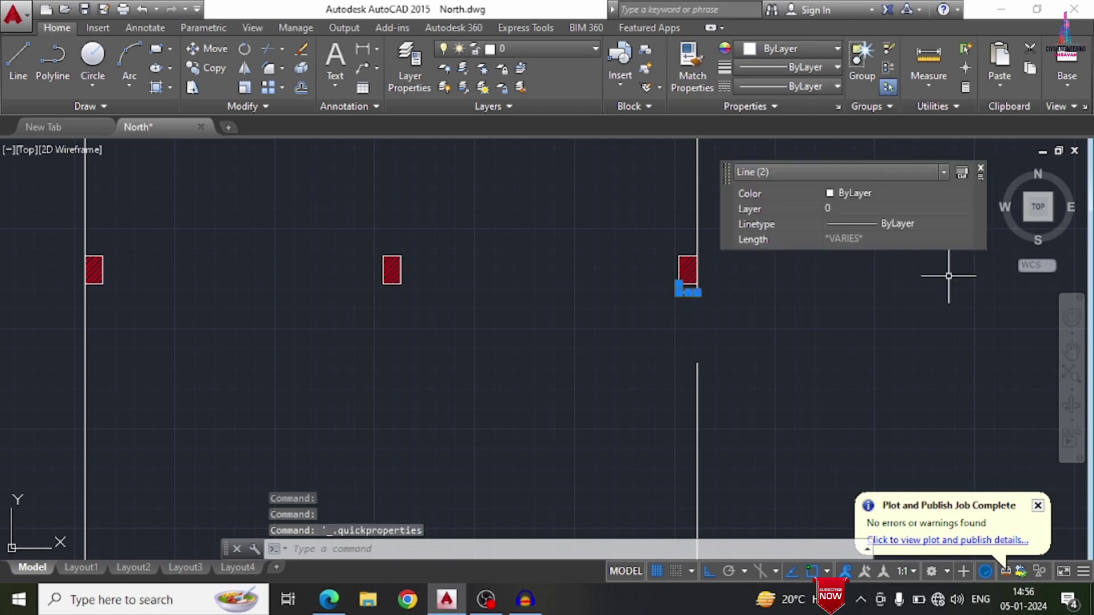
key("Delete")
Step: Start the EXTEND command with alias x, then cancel it
type("x")
key("Return")
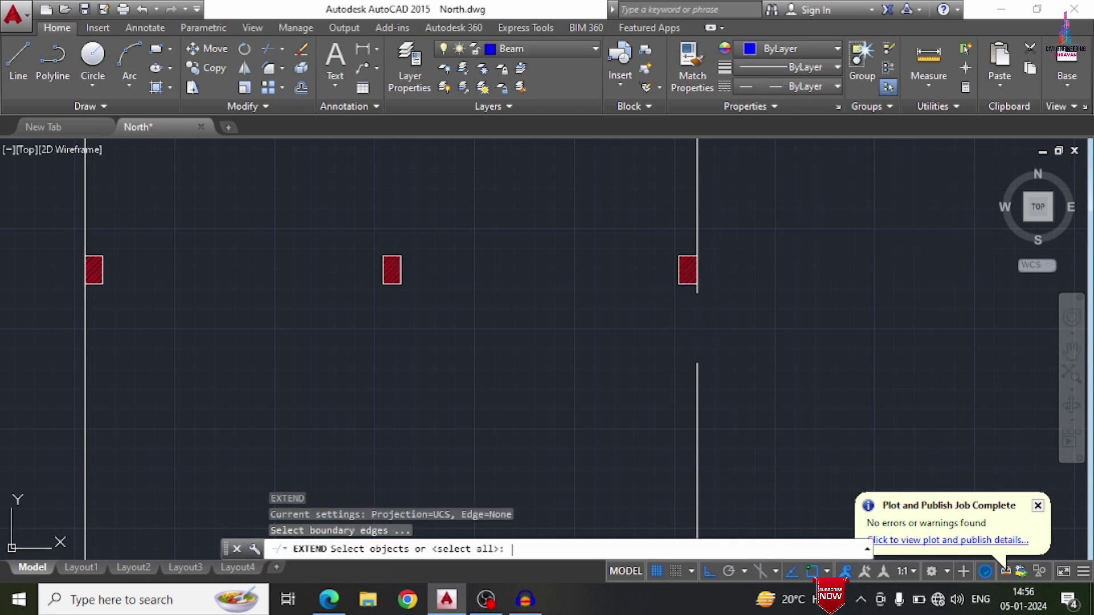
key("Return")
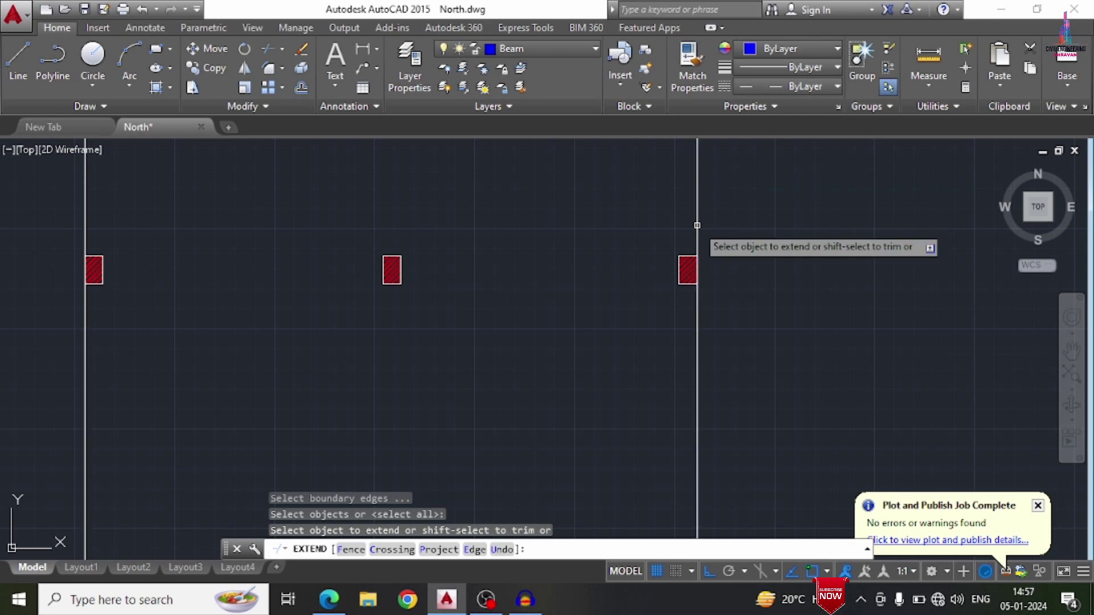
scroll(701, 228, "down", 4)
scroll(707, 238, "down", 1)
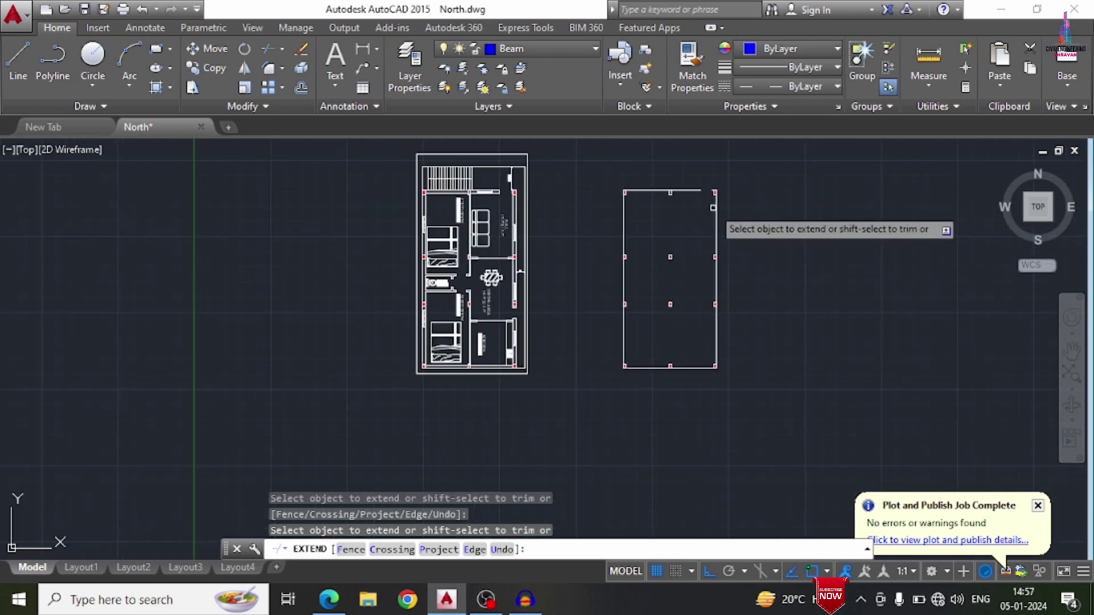
scroll(698, 171, "up", 4)
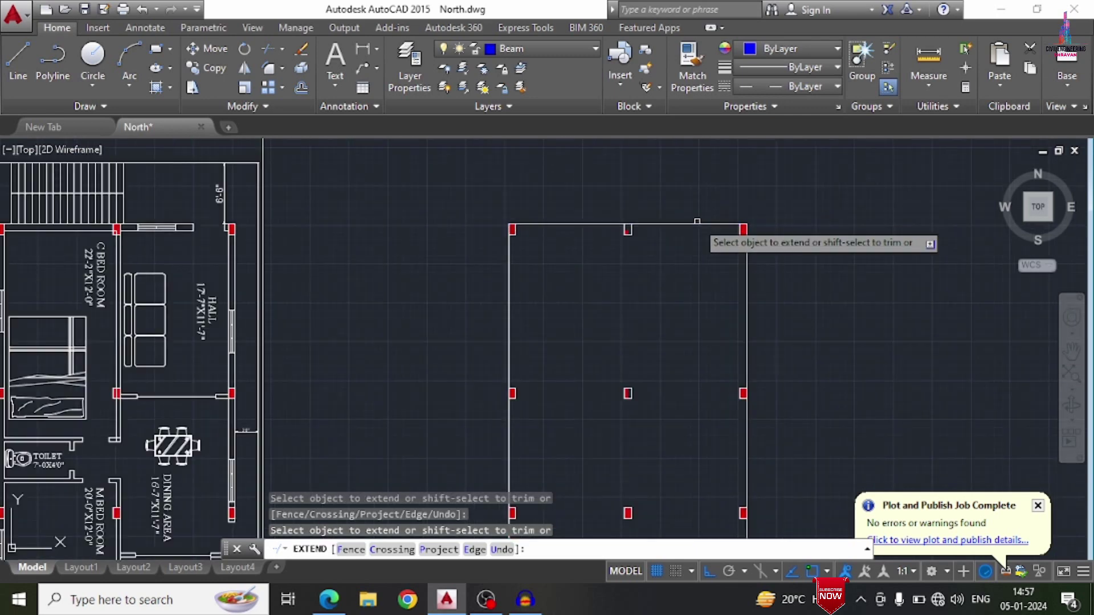
key("Escape")
key("Escape")
key("Escape")
scroll(763, 222, "down", 2)
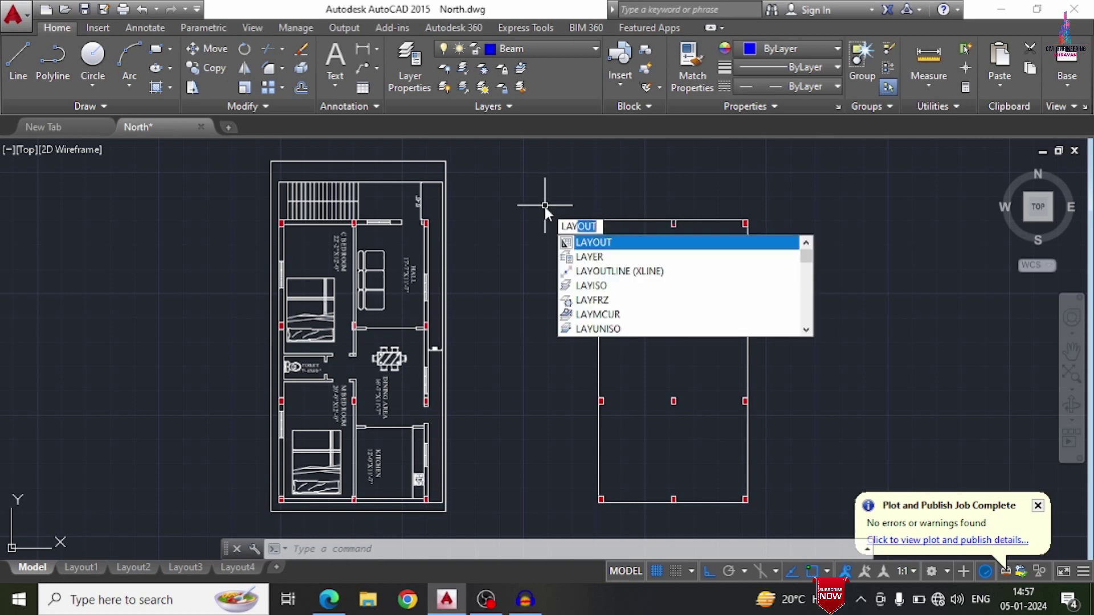
key("Return")
Step: Create a new layer named Grid and give it colour index 119
right_click(242, 162)
left_click(288, 232)
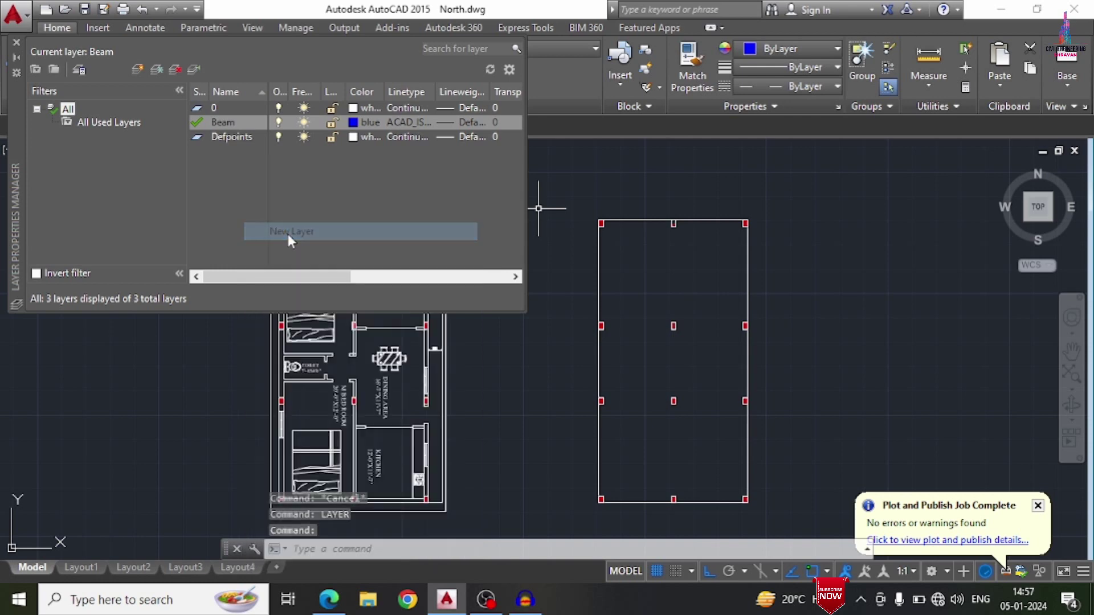
type("Grid")
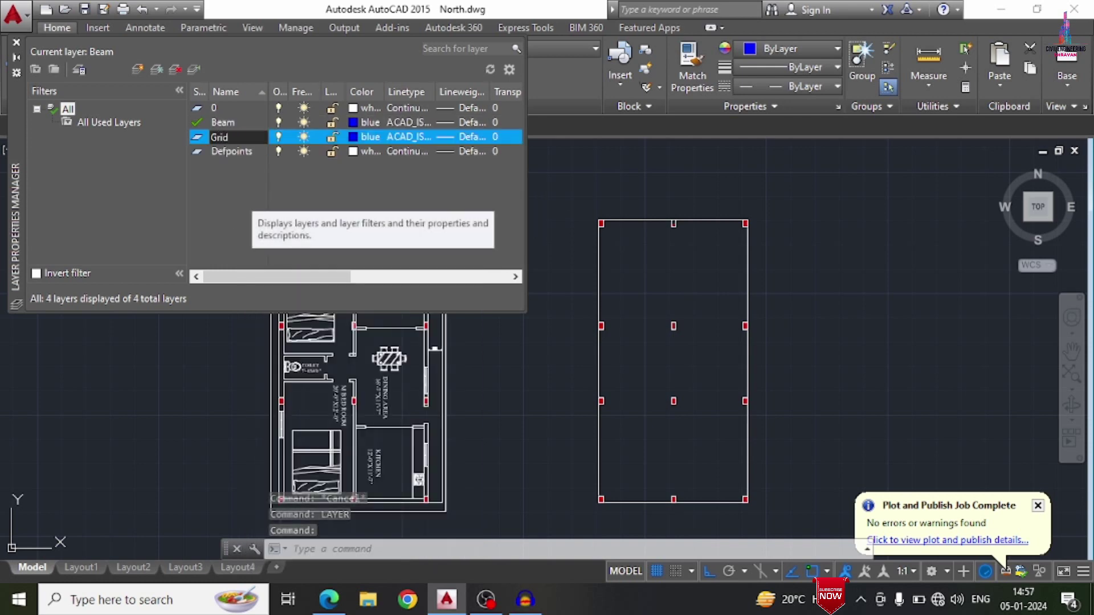
key("Return")
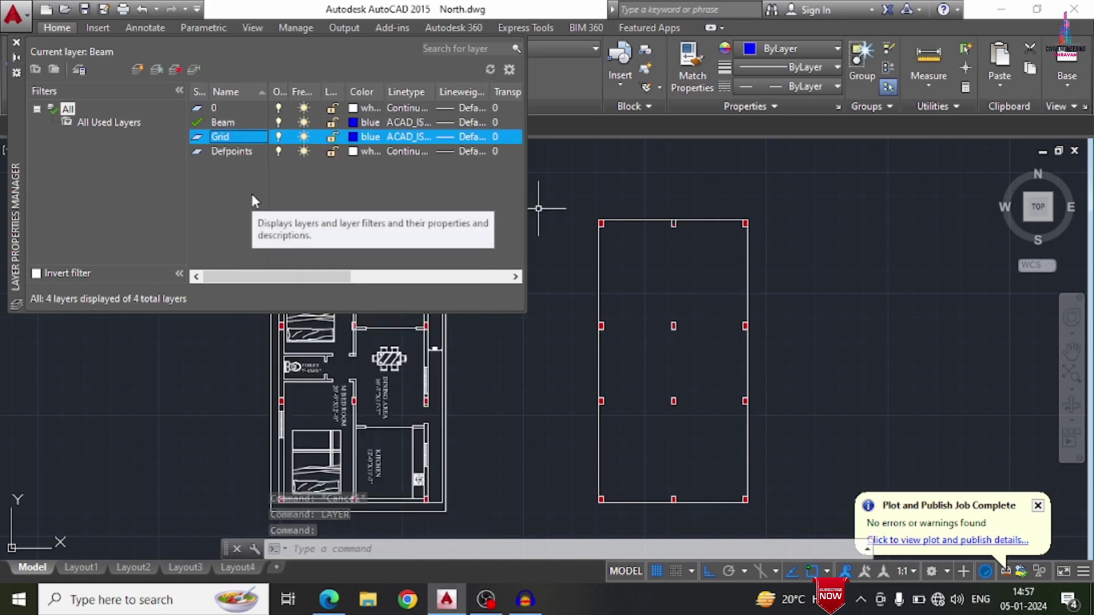
left_click(357, 142)
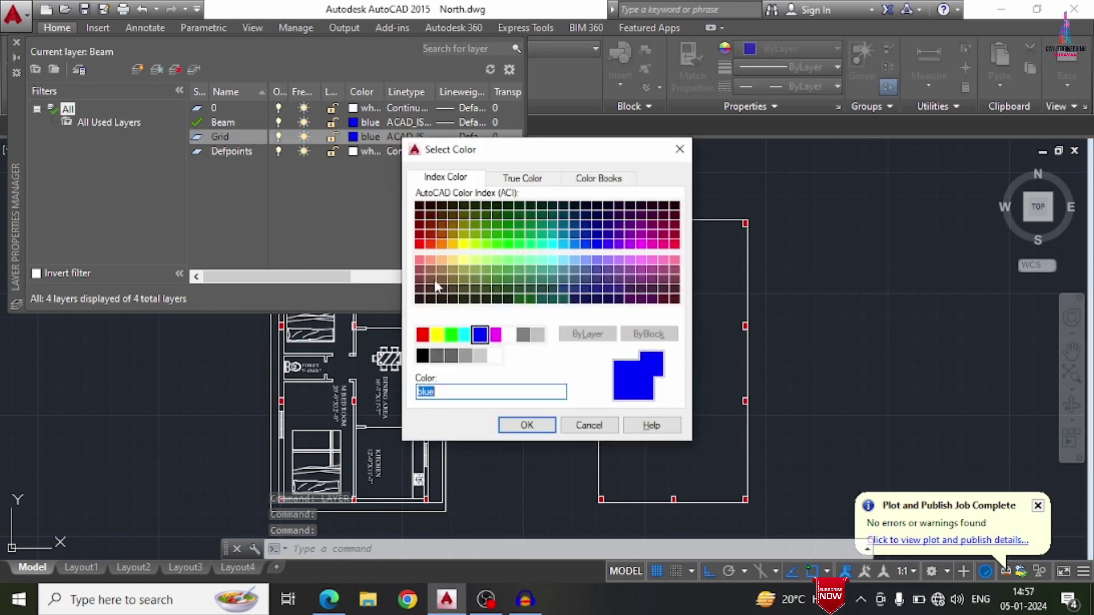
left_click(529, 297)
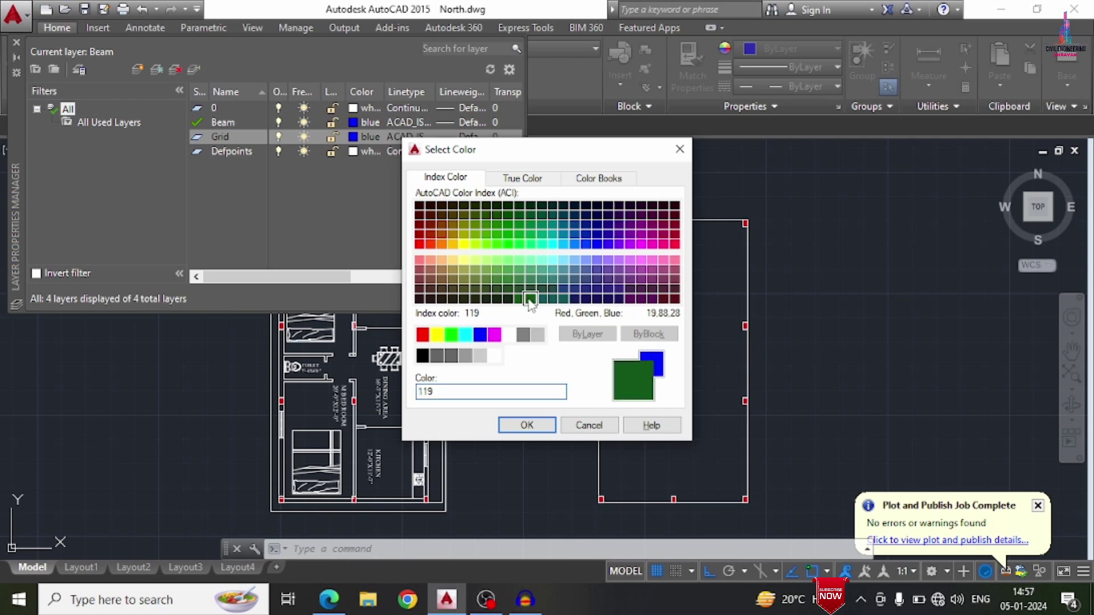
left_click(526, 425)
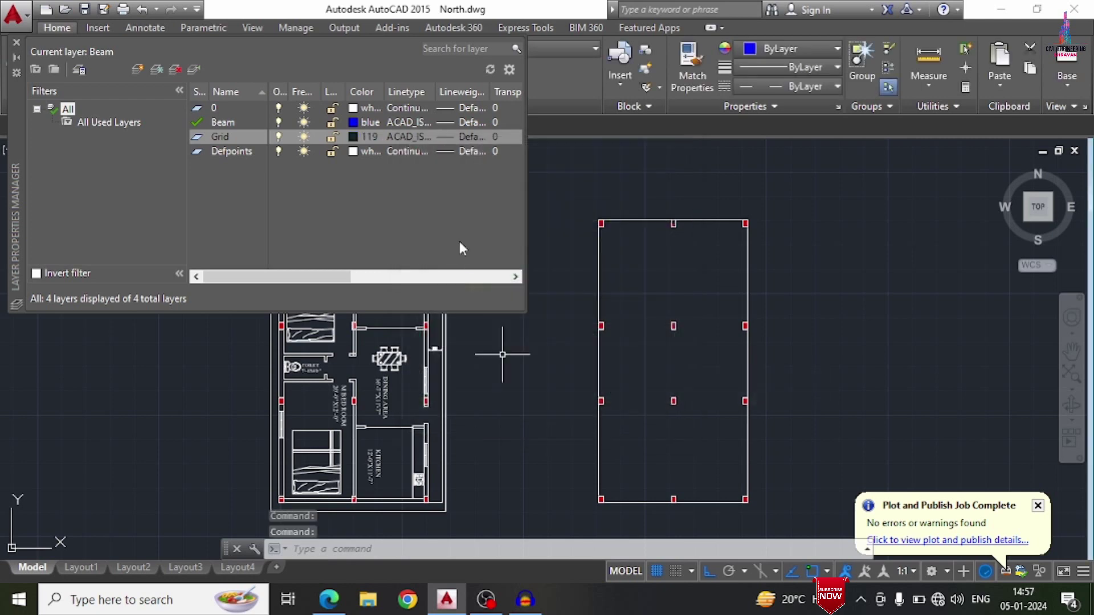
left_click(403, 137)
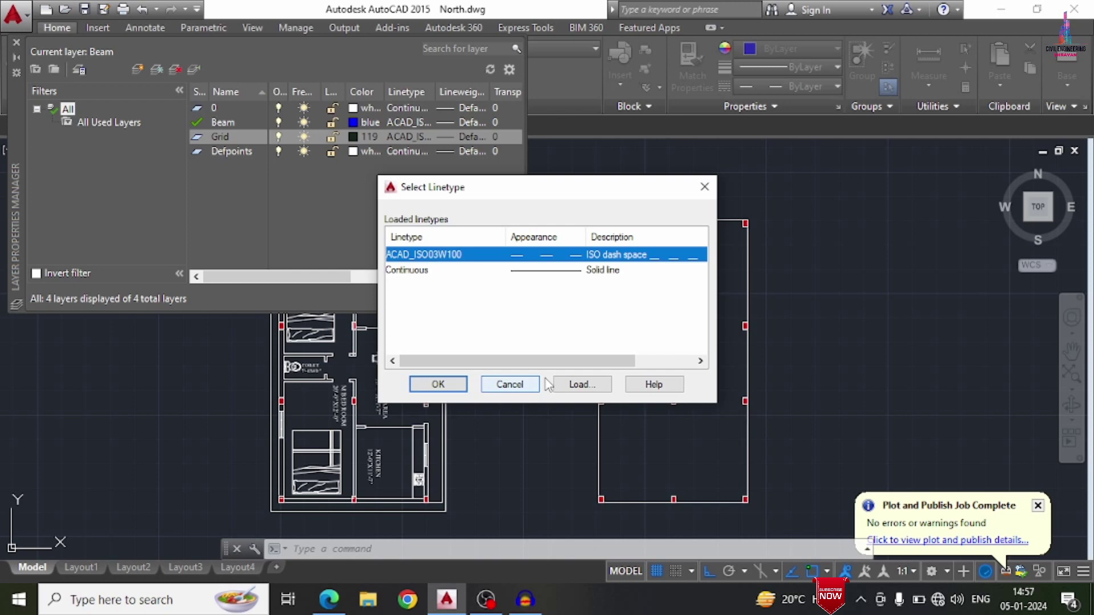
Step: Load the CENTER2 linetype from acadiso.lin and assign it to the Grid layer
left_click(582, 386)
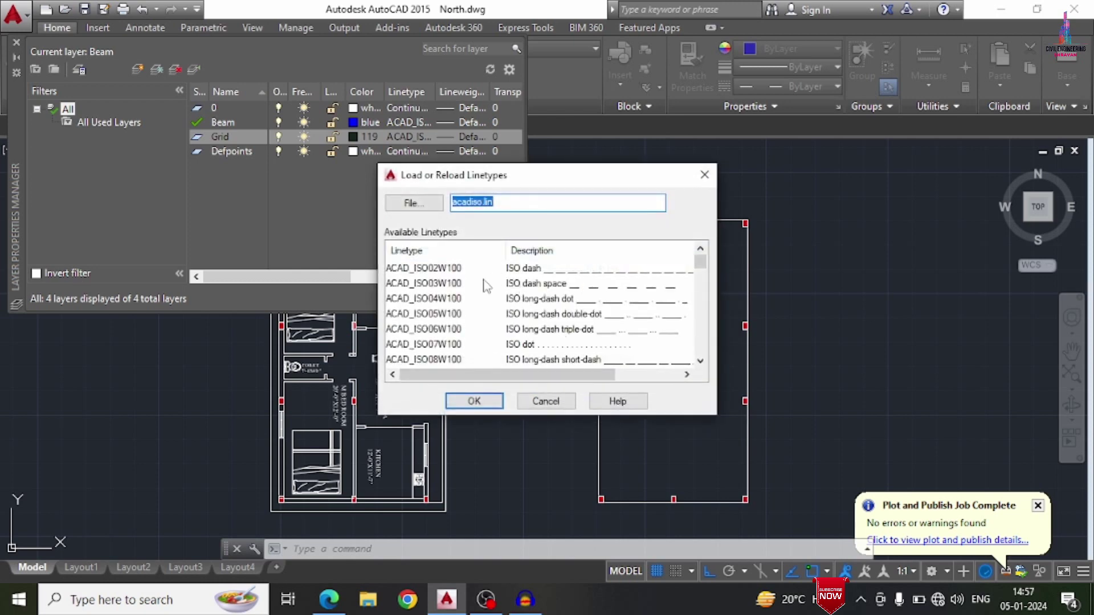
scroll(486, 285, "down", 4)
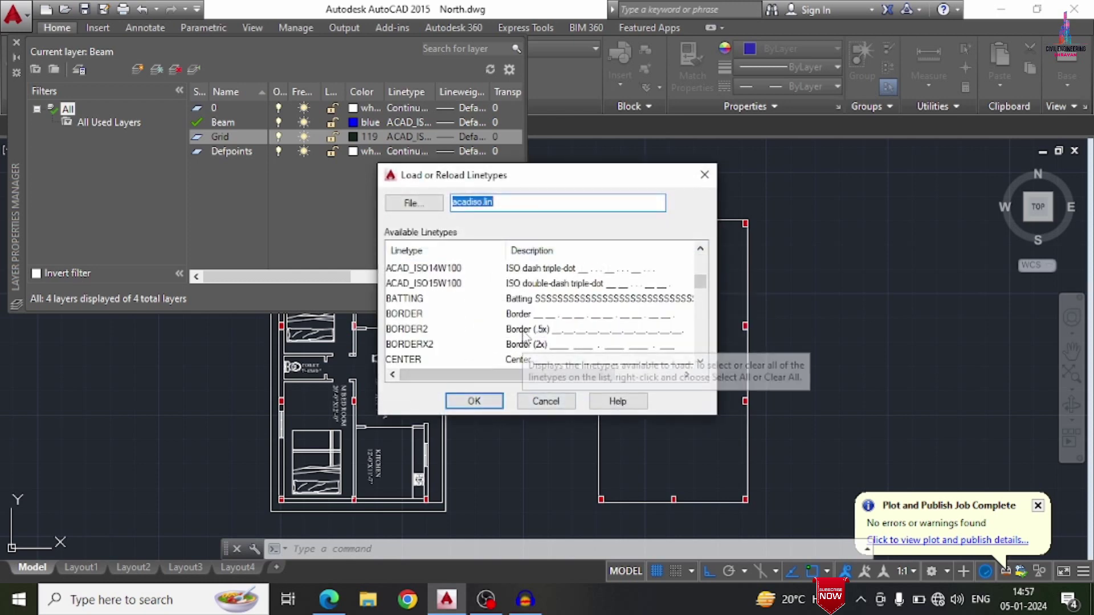
scroll(479, 330, "down", 3)
scroll(476, 330, "up", 1)
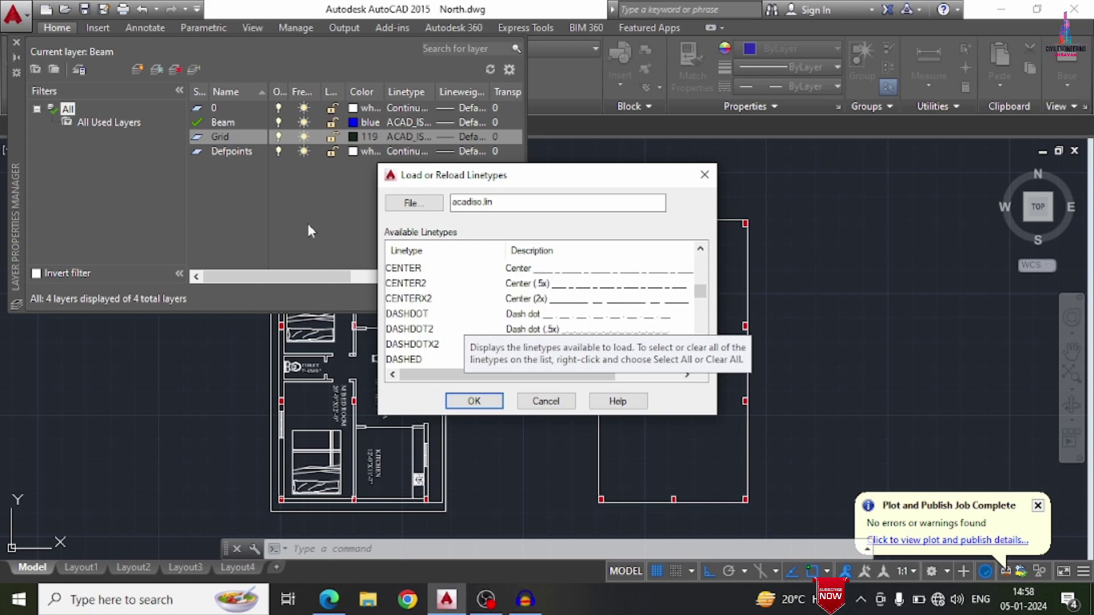
left_click(417, 284)
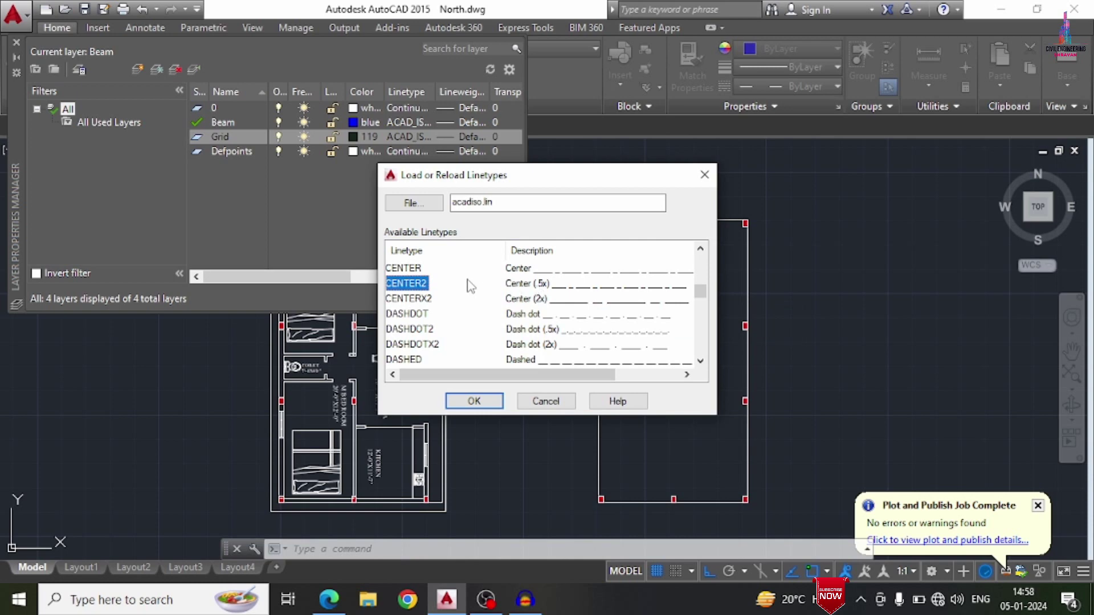
left_click(482, 403)
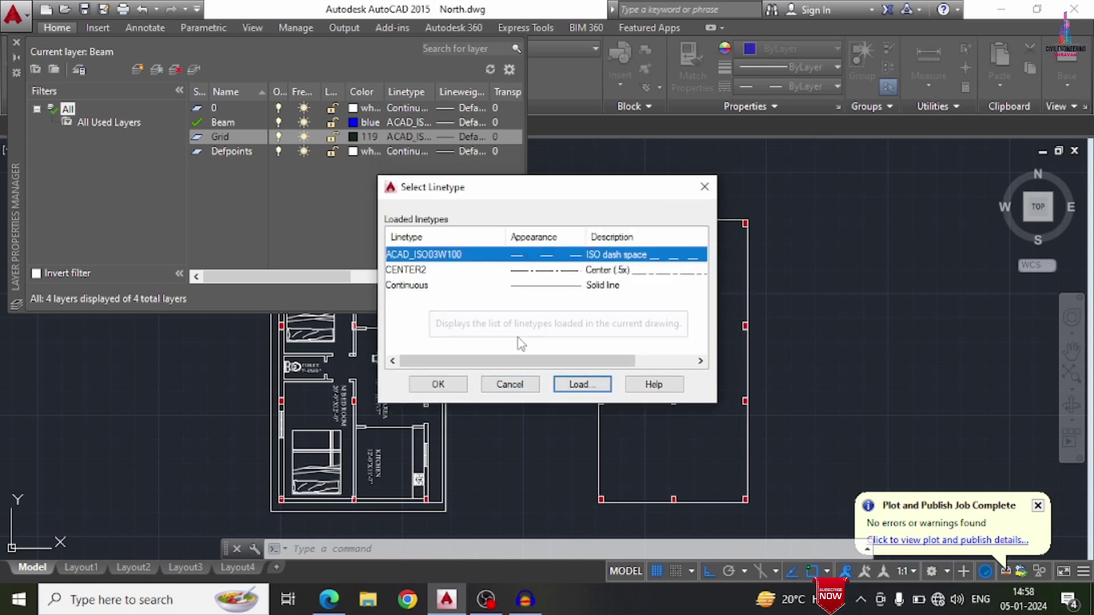
left_click(579, 270)
left_click(434, 384)
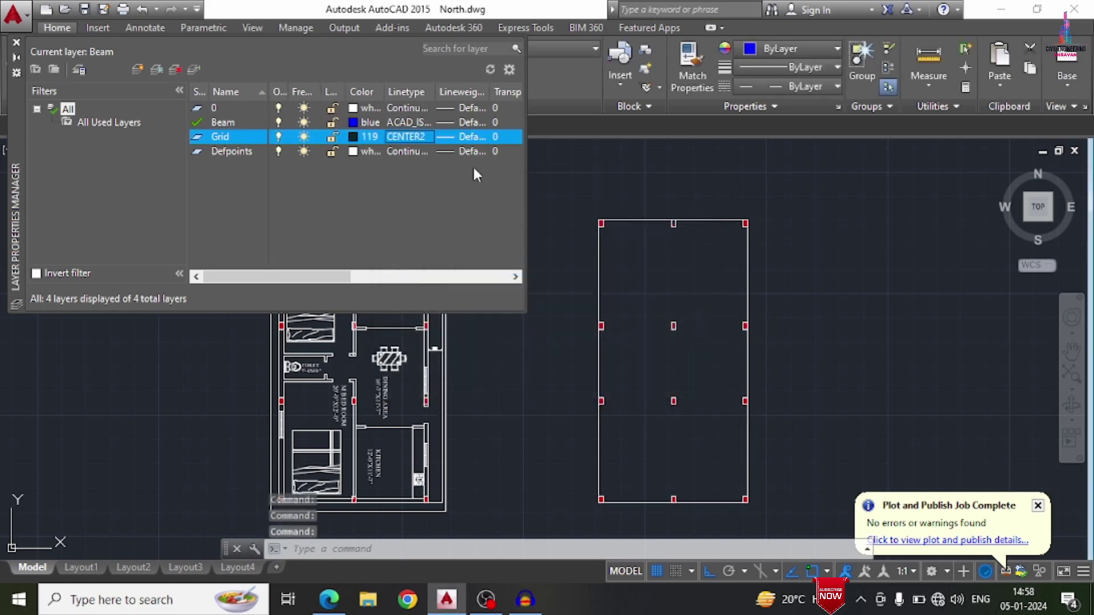
right_click(242, 178)
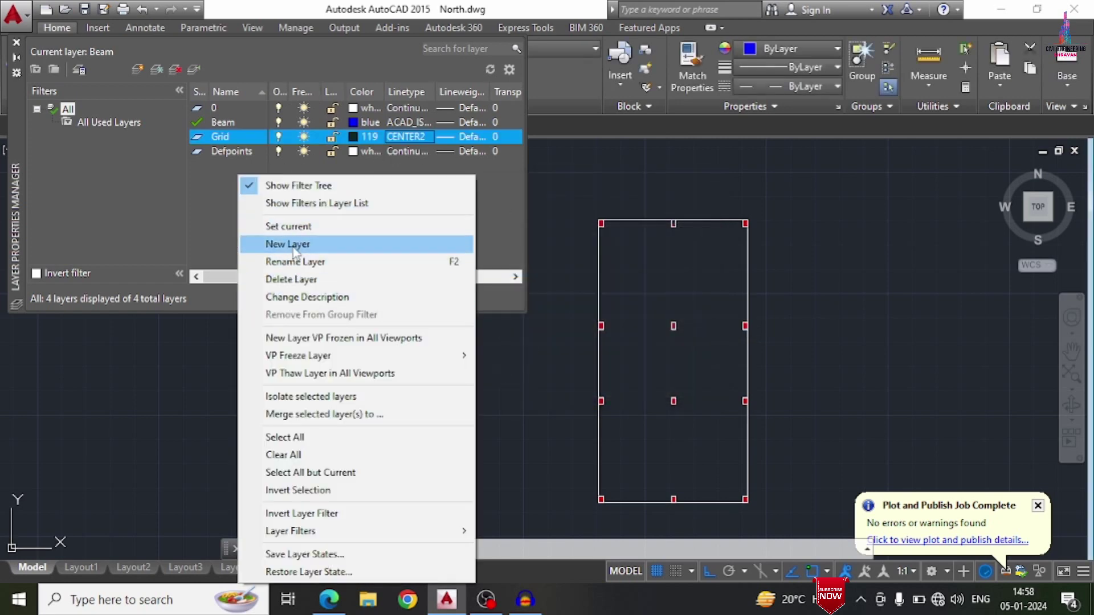
Step: Add a layer named Cir with magenta colour 230
left_click(254, 244)
type("Cir")
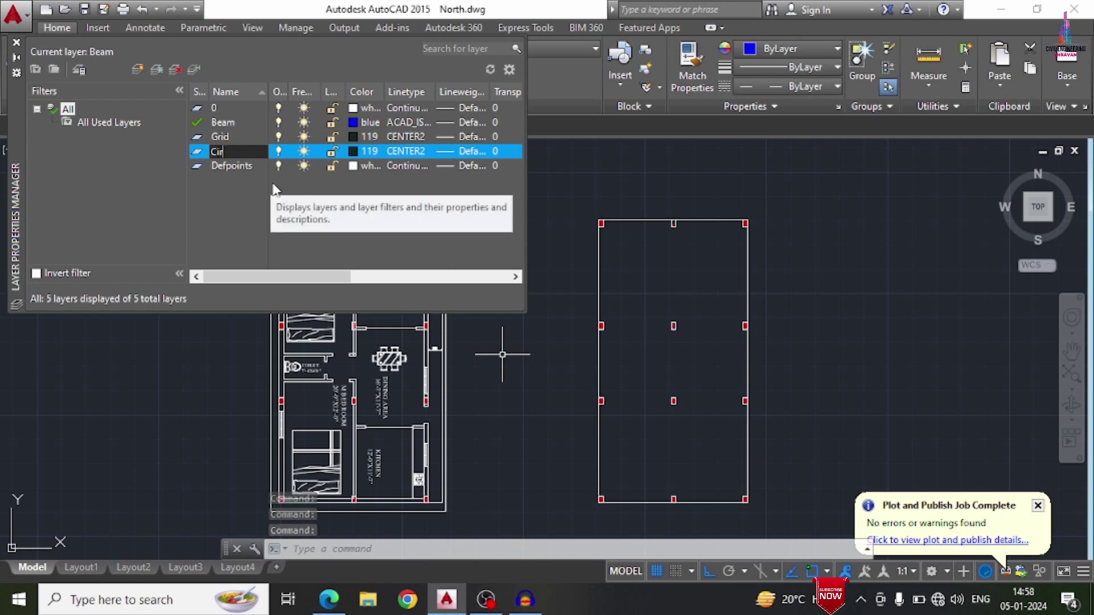
key("Return")
left_click(354, 150)
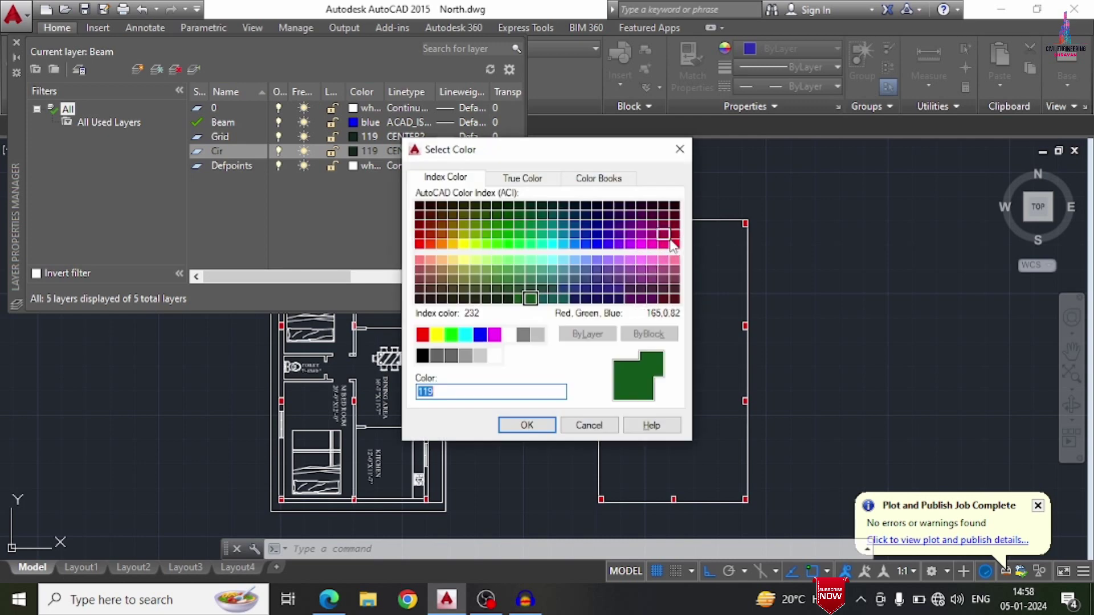
left_click(664, 245)
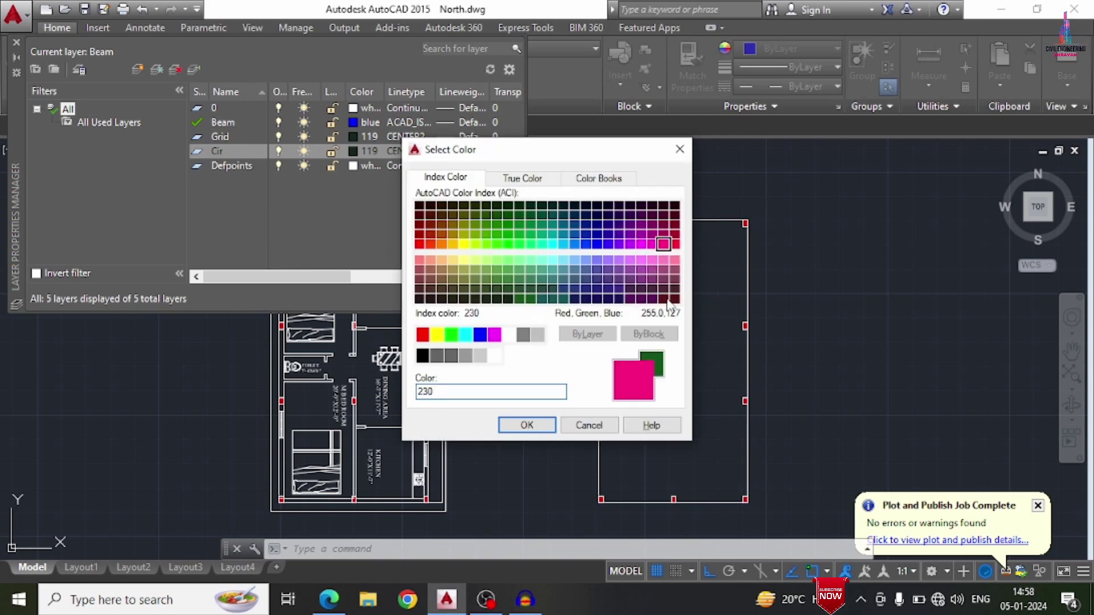
left_click(527, 425)
Step: Add a layer named Text coloured white
right_click(238, 219)
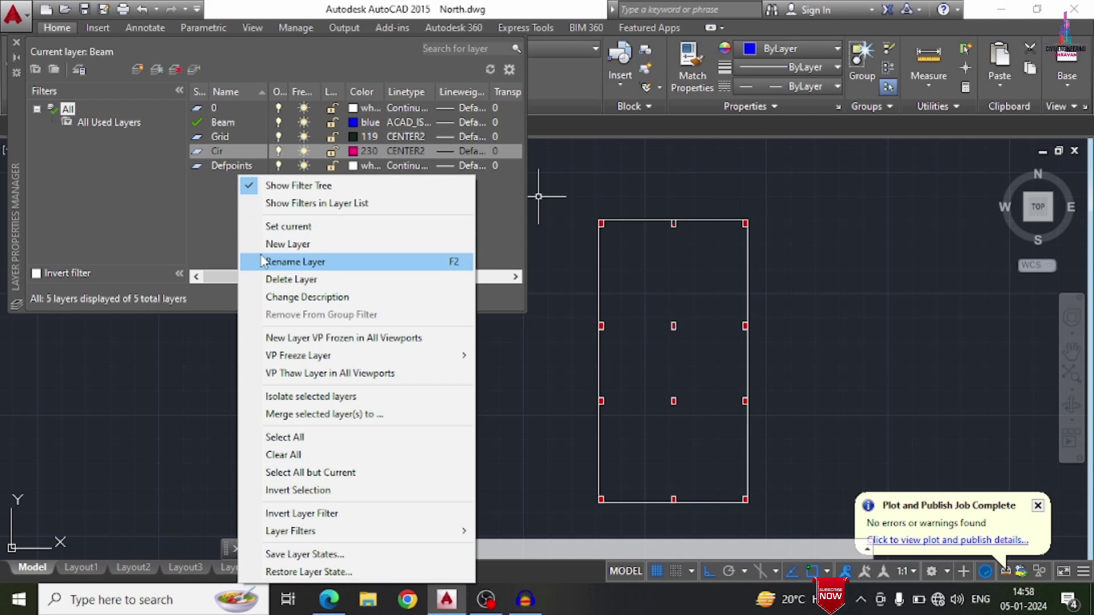
left_click(253, 242)
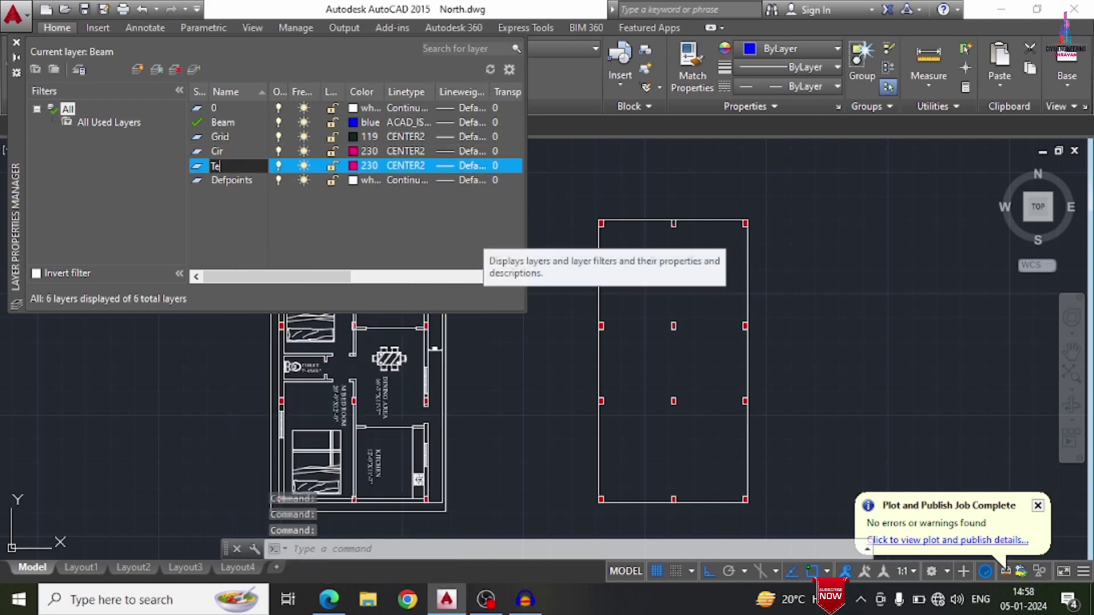
type("Text")
key("Return")
left_click(353, 166)
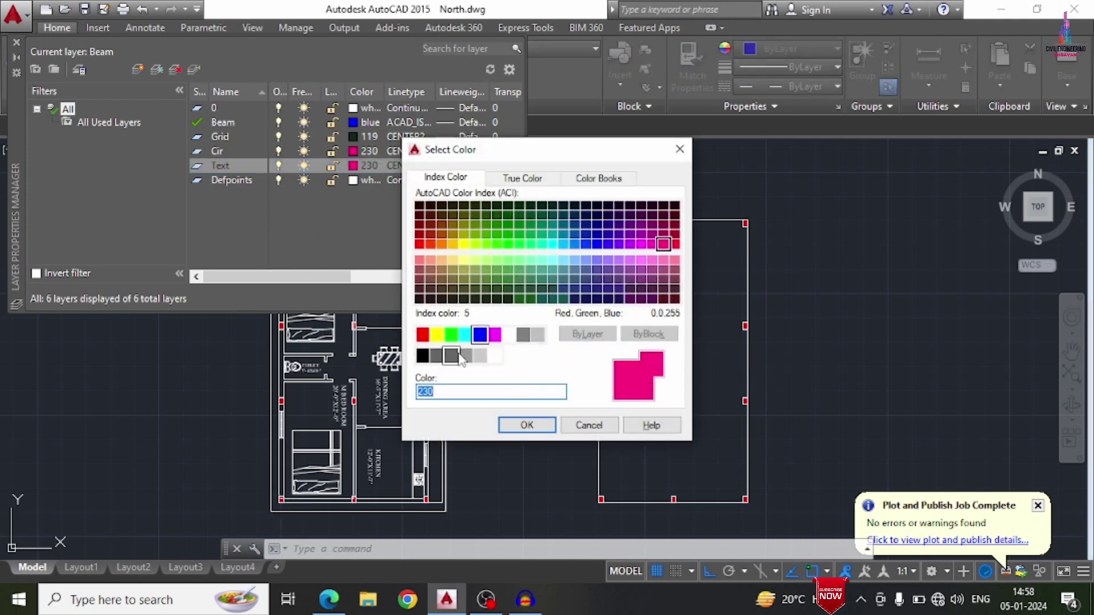
left_click(506, 336)
left_click(527, 425)
Step: Add a red layer named D and close the Layer Properties Manager
right_click(251, 220)
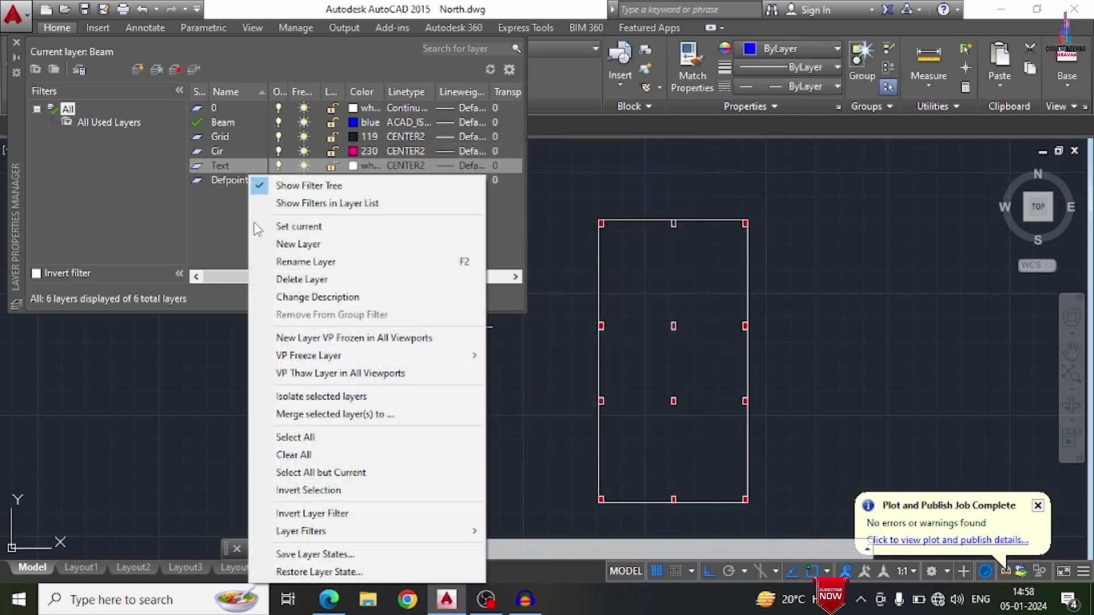
left_click(283, 245)
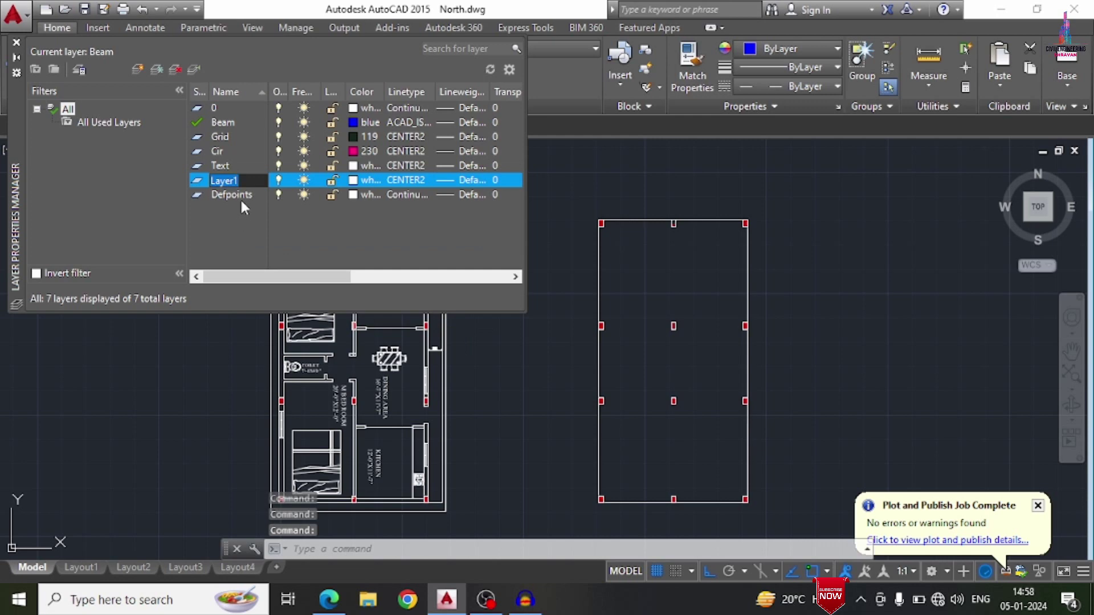
left_click(353, 180)
left_click(423, 335)
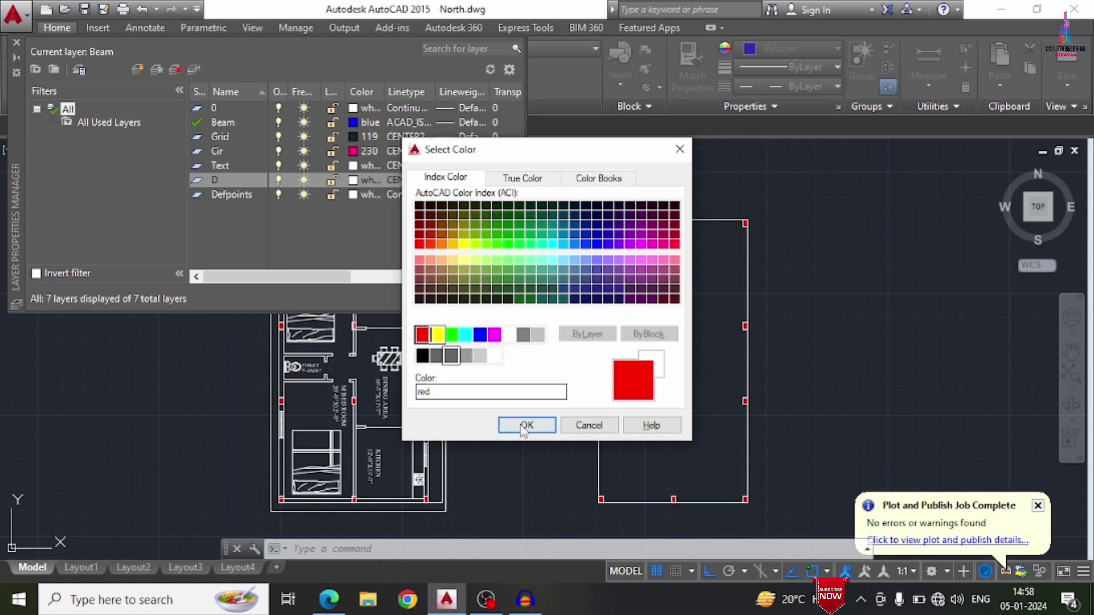
left_click(526, 425)
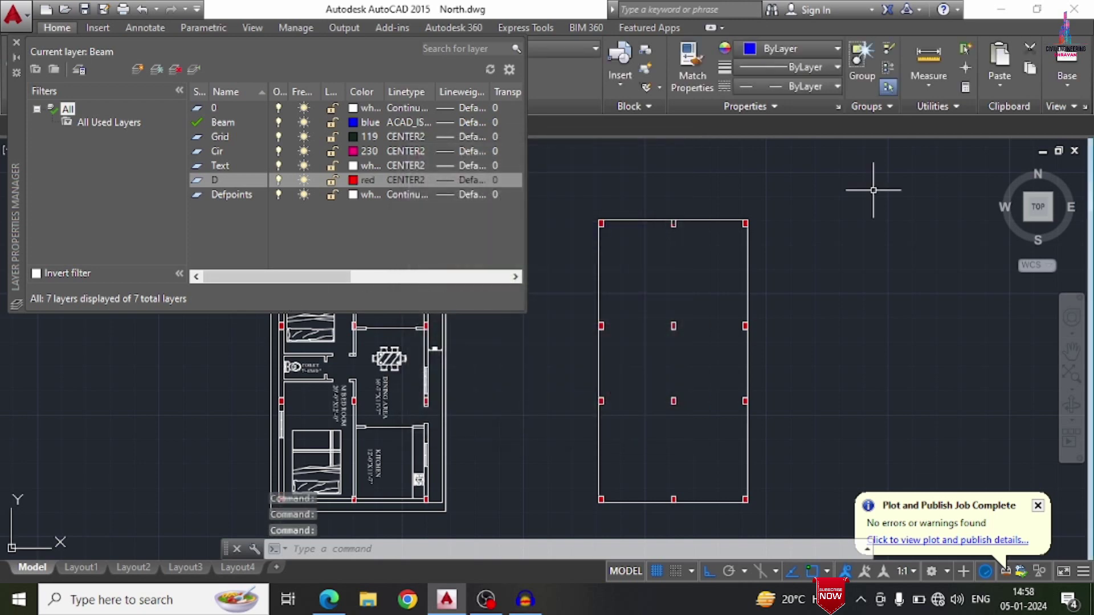
left_click(16, 42)
left_click(511, 52)
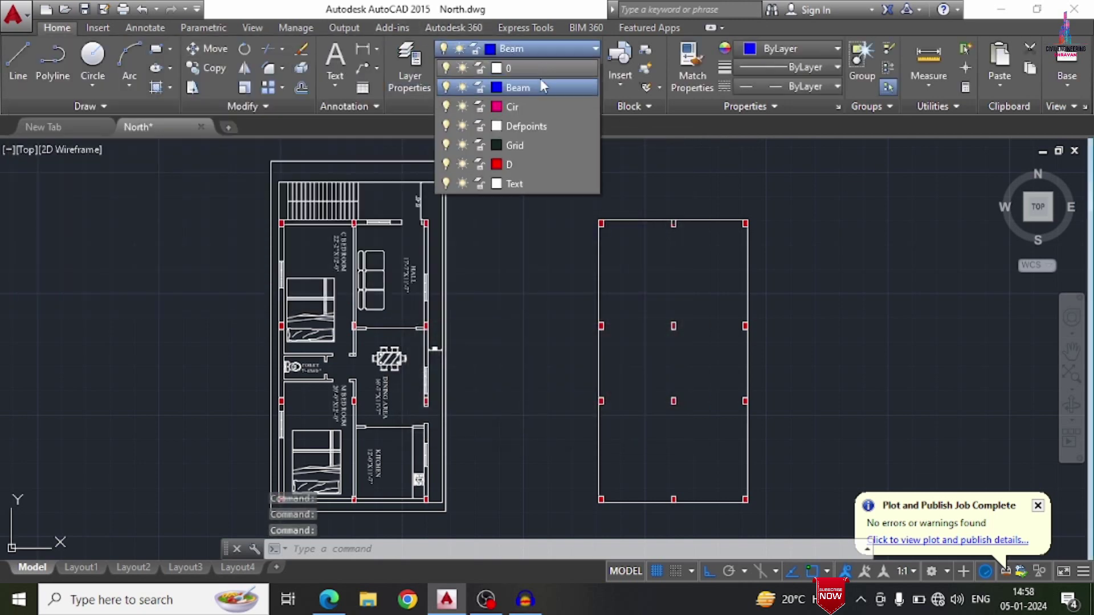
Step: Make Grid current and draw a line joining the top-left and top-right corner columns
left_click(527, 144)
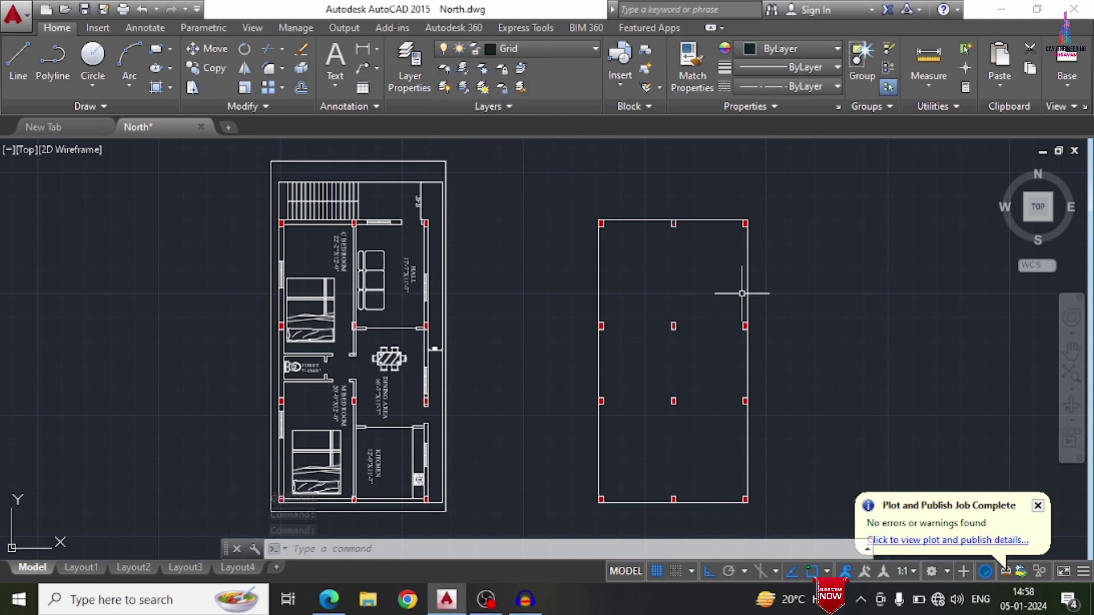
scroll(720, 226, "up", 2)
type("l")
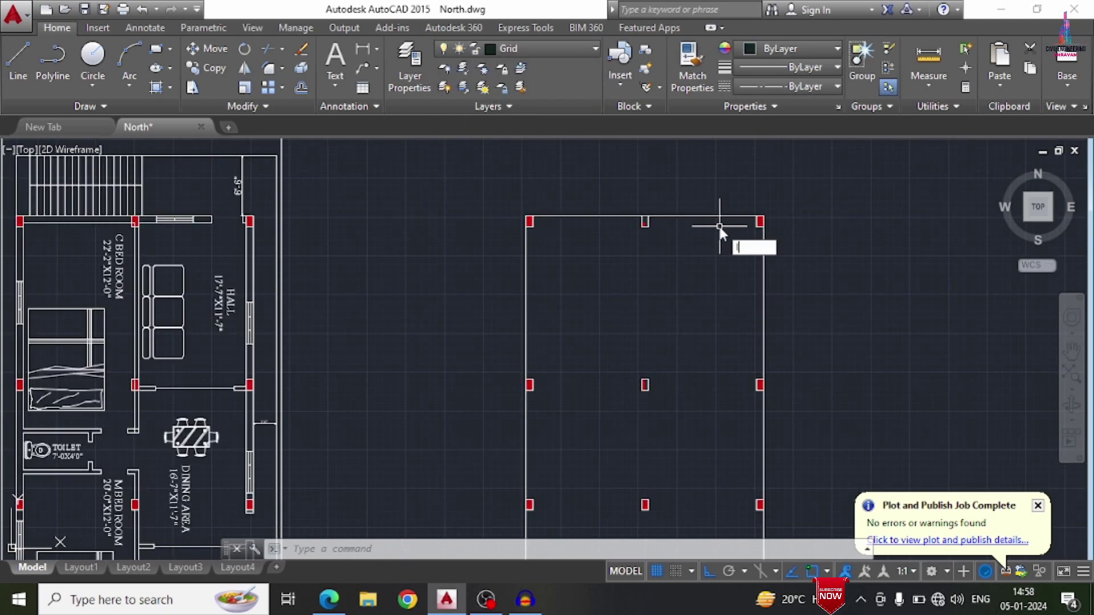
key("Return")
scroll(582, 200, "up", 6)
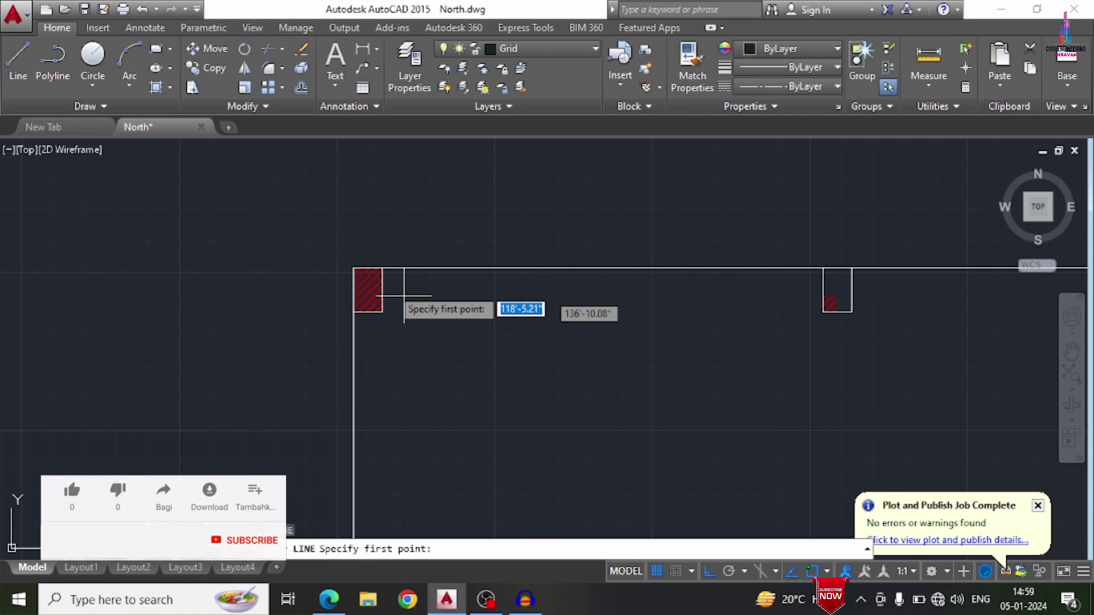
left_click(353, 289)
scroll(342, 281, "down", 6)
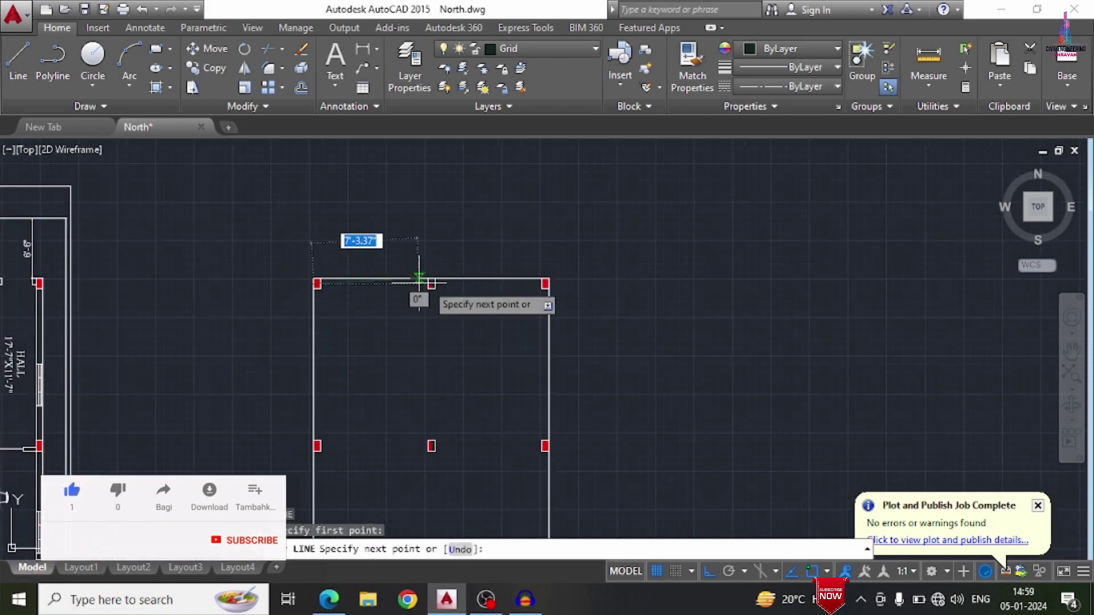
scroll(541, 283, "up", 4)
left_click(545, 289)
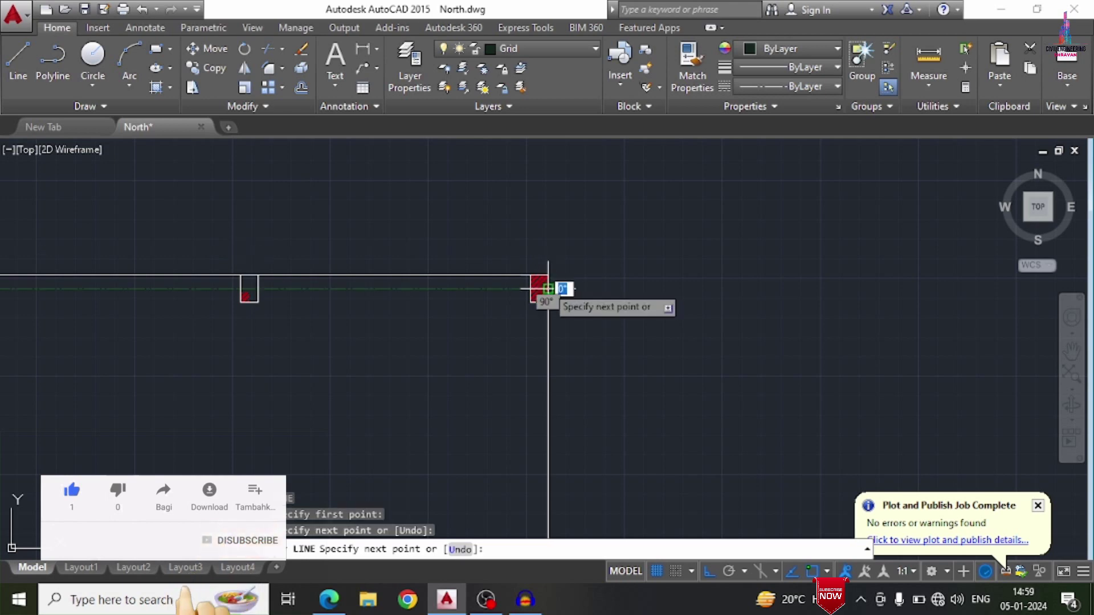
key("Escape")
scroll(625, 227, "down", 2)
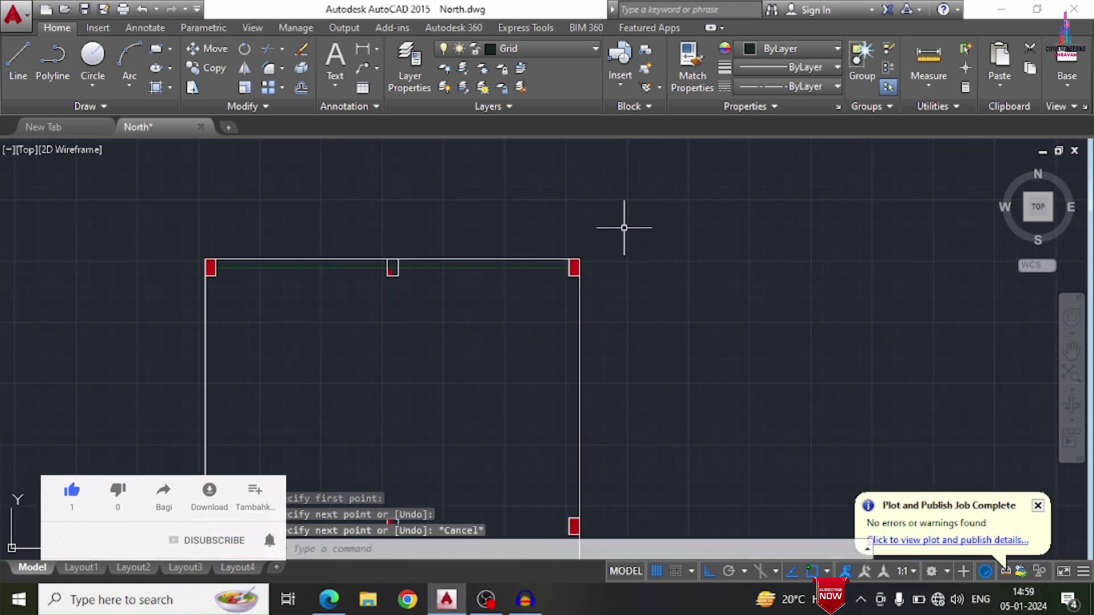
Step: Begin grid lines at the left, bottom-left and top-left columns, cancelling each attempt
key("space")
scroll(506, 171, "down", 4)
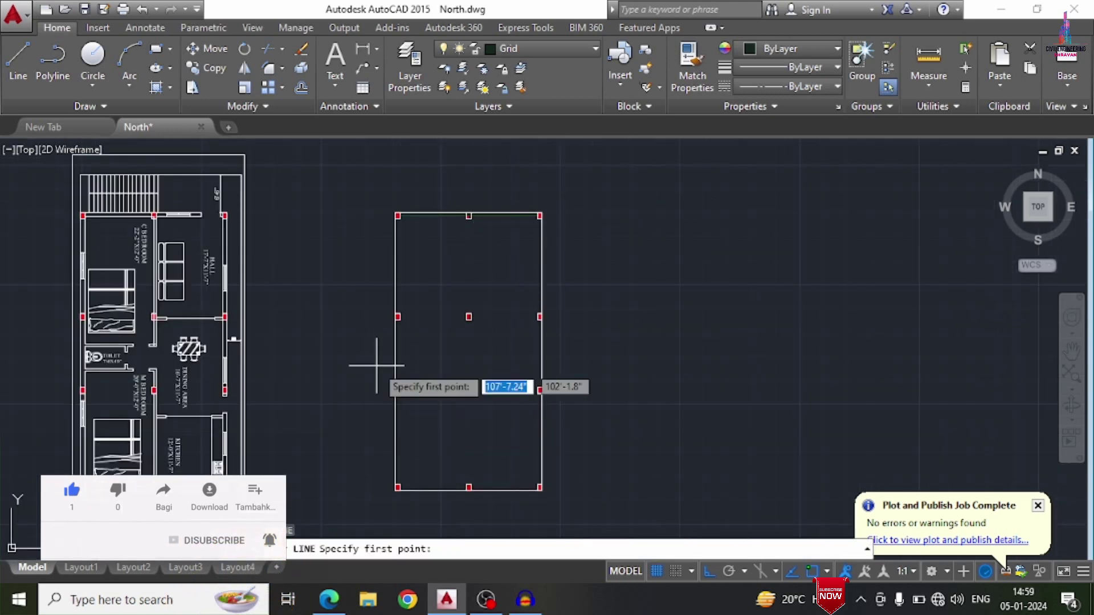
scroll(392, 329, "up", 6)
left_click(406, 268)
scroll(407, 268, "down", 4)
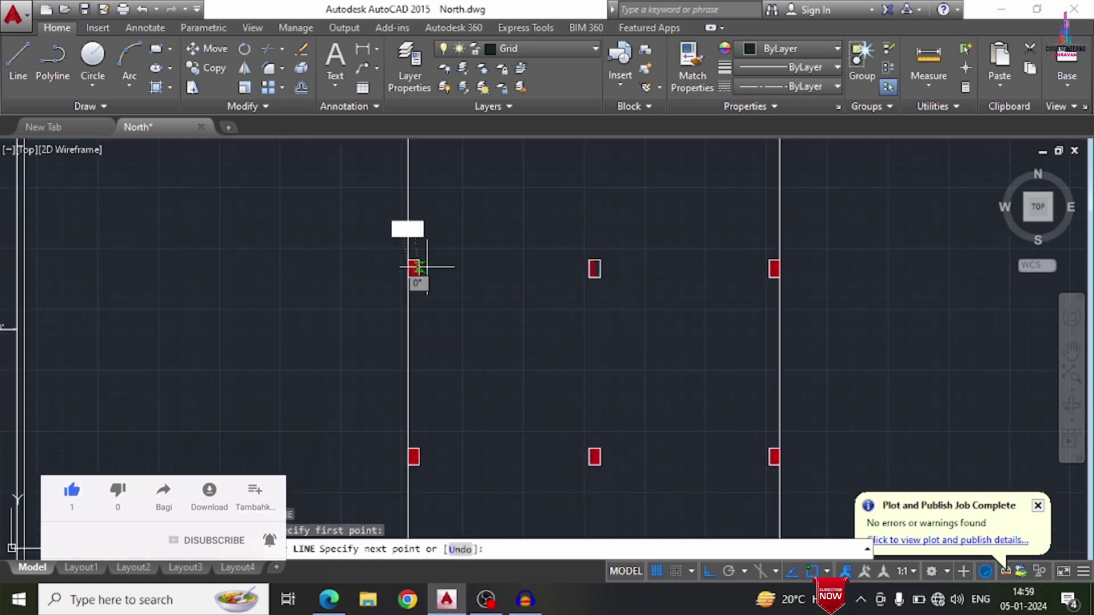
scroll(632, 253, "up", 3)
key("Escape")
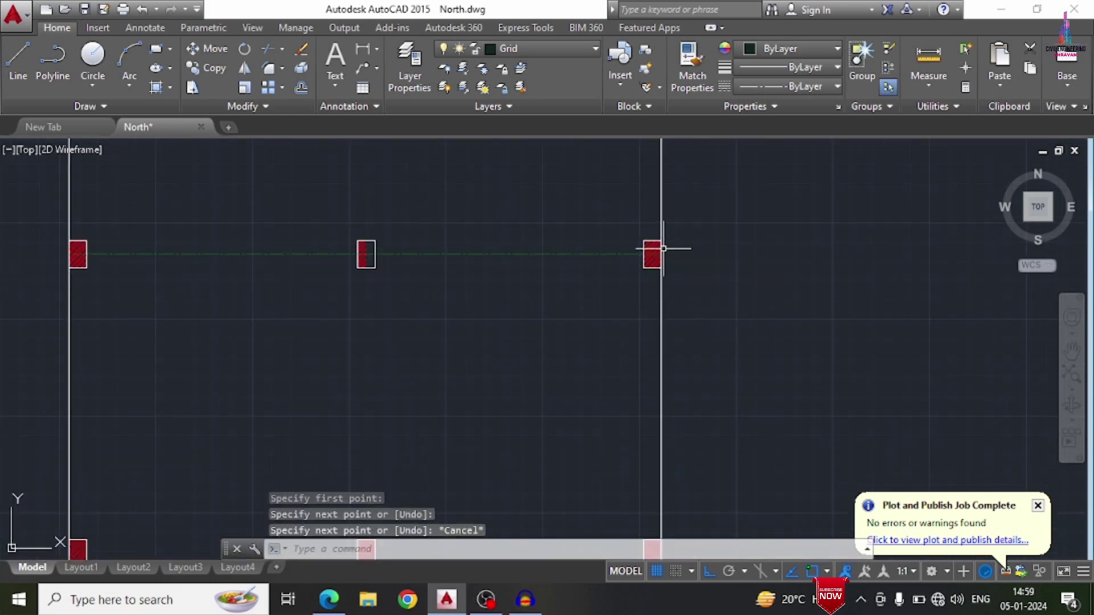
key("space")
scroll(228, 365, "up", 3)
scroll(114, 382, "down", 3)
left_click(53, 361)
key("Escape")
scroll(549, 459, "down", 3)
scroll(524, 478, "up", 3)
key("space")
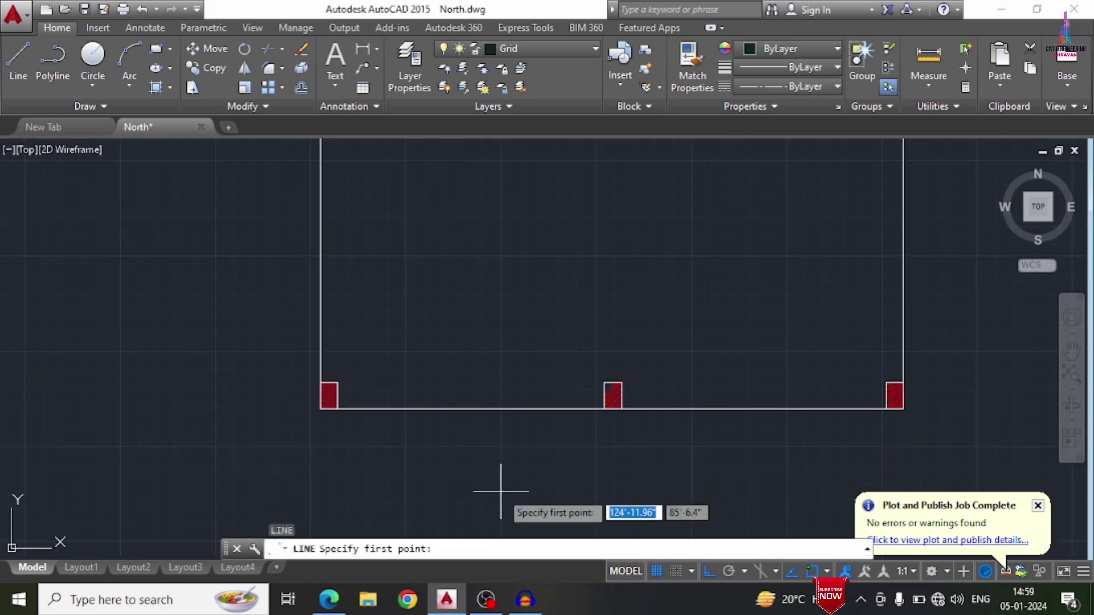
left_click(329, 393)
key("Escape")
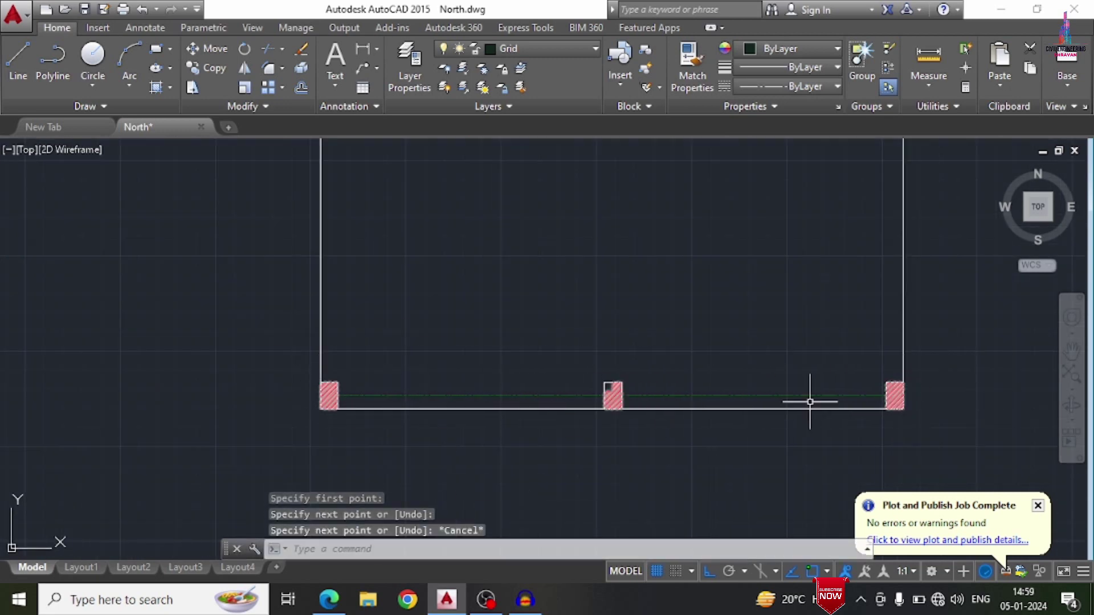
scroll(513, 348, "down", 3)
scroll(501, 336, "down", 3)
scroll(504, 326, "up", 4)
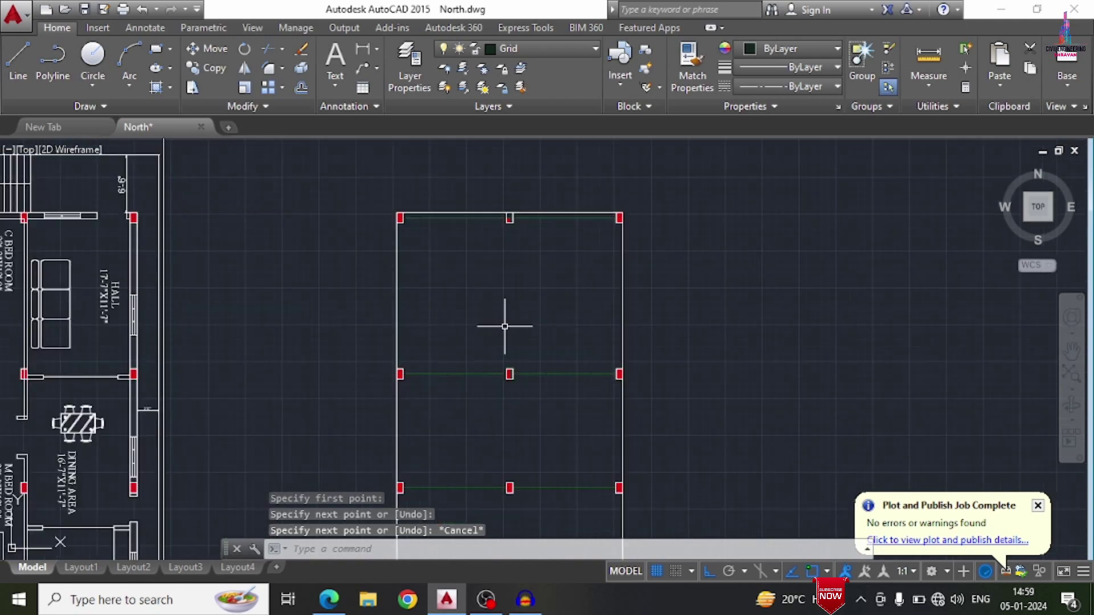
key("space")
scroll(506, 207, "up", 5)
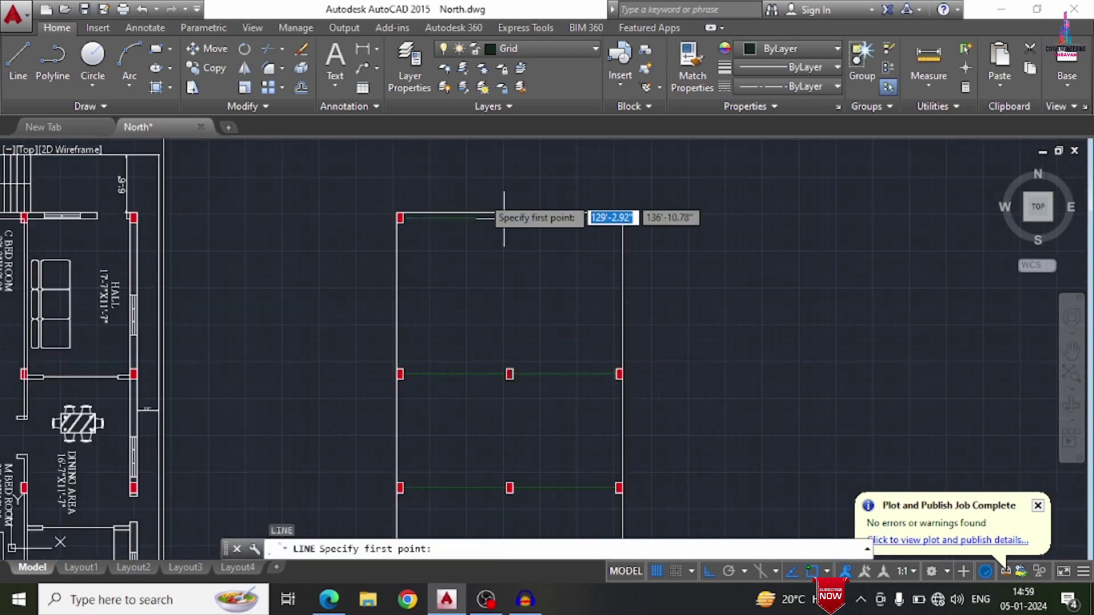
left_click(344, 253)
scroll(343, 253, "down", 10)
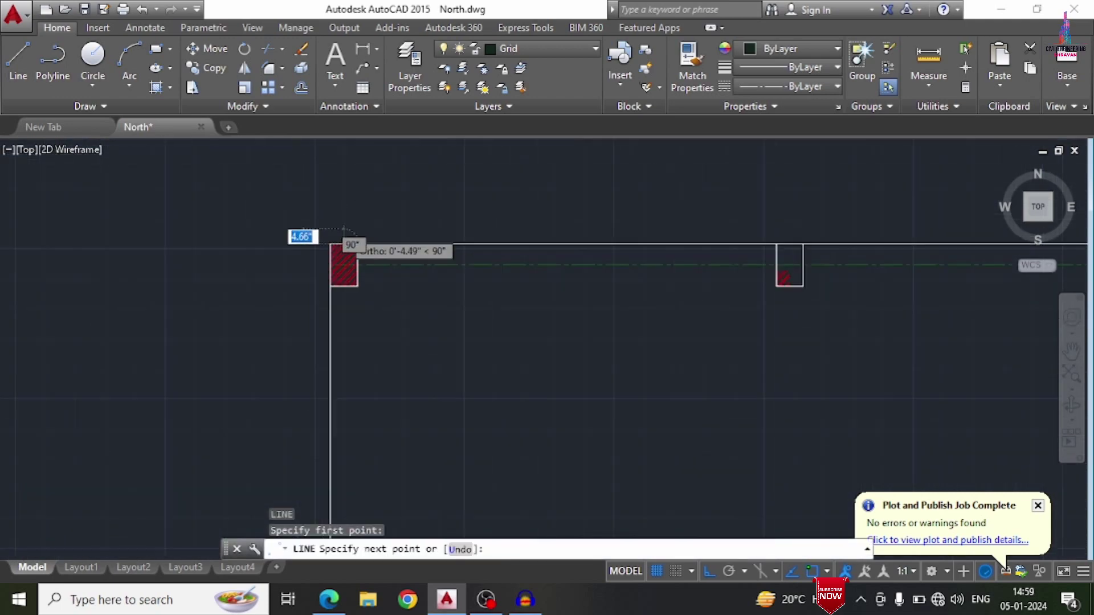
scroll(341, 494, "up", 8)
key("Escape")
scroll(334, 444, "down", 2)
Step: Draw a grid line from the lower grid corner to the column corner
key("space")
scroll(635, 435, "up", 5)
left_click(673, 447)
scroll(678, 384, "down", 5)
scroll(655, 183, "up", 5)
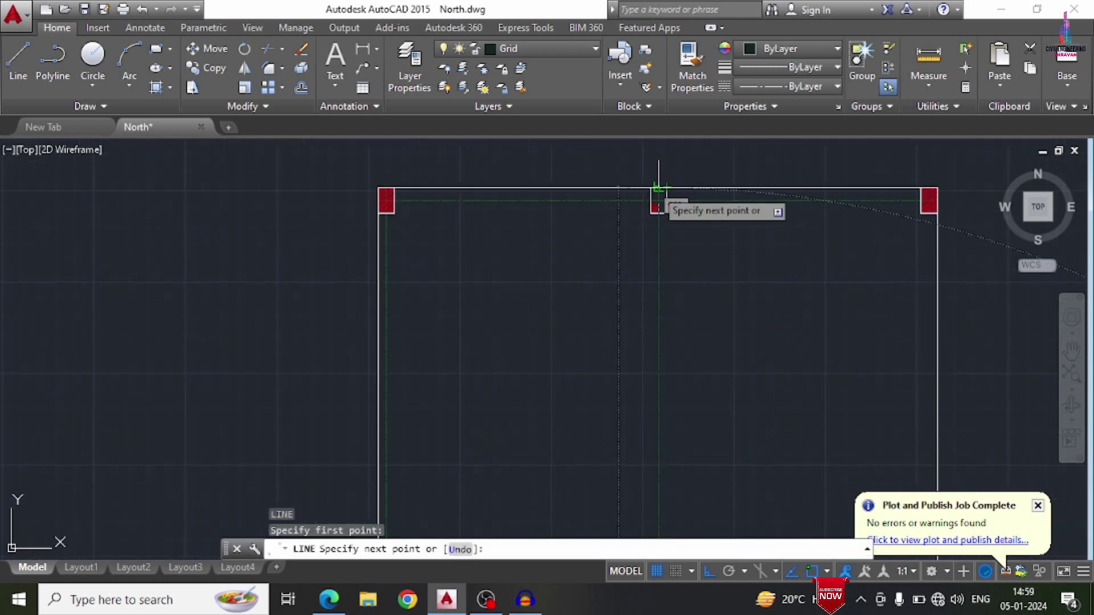
scroll(524, 152, "down", 2)
scroll(746, 365, "up", 3)
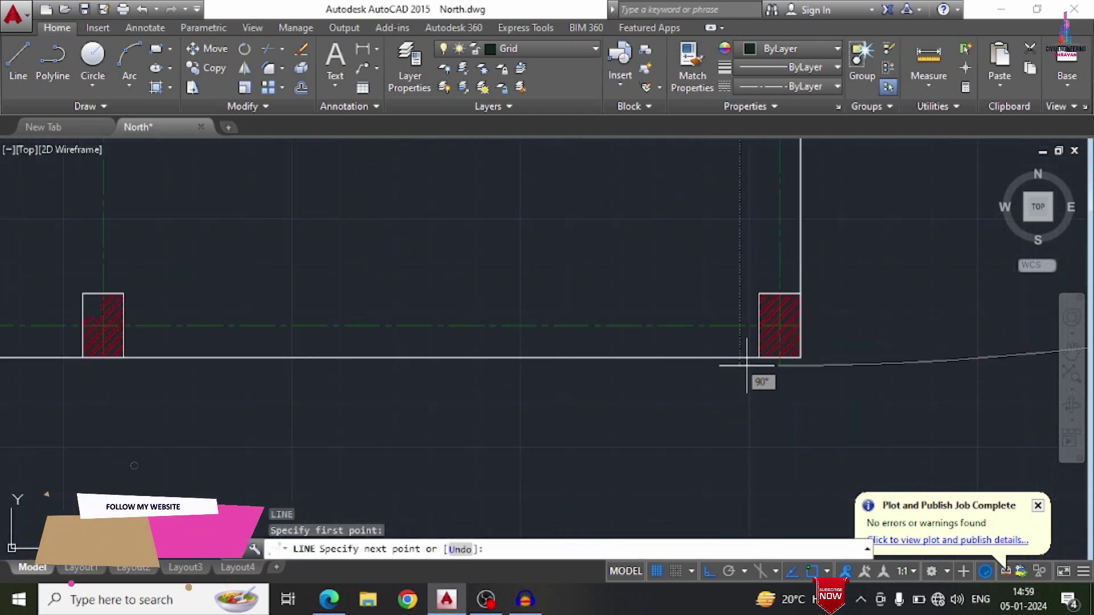
left_click(777, 366)
key("Escape")
scroll(712, 425, "down", 3)
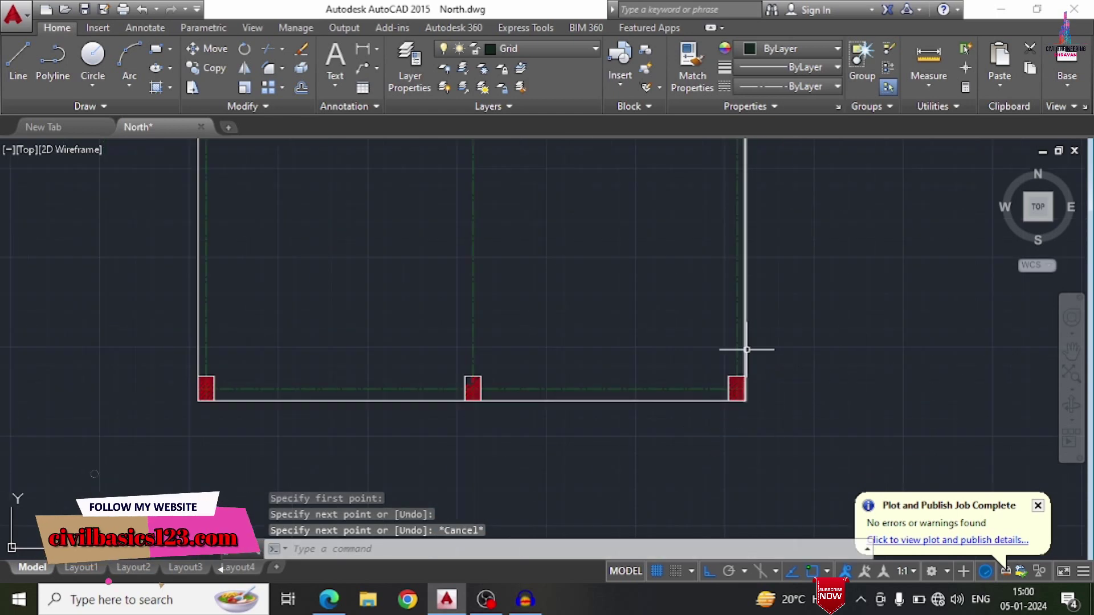
scroll(663, 454, "down", 2)
key("Escape")
scroll(542, 374, "down", 3)
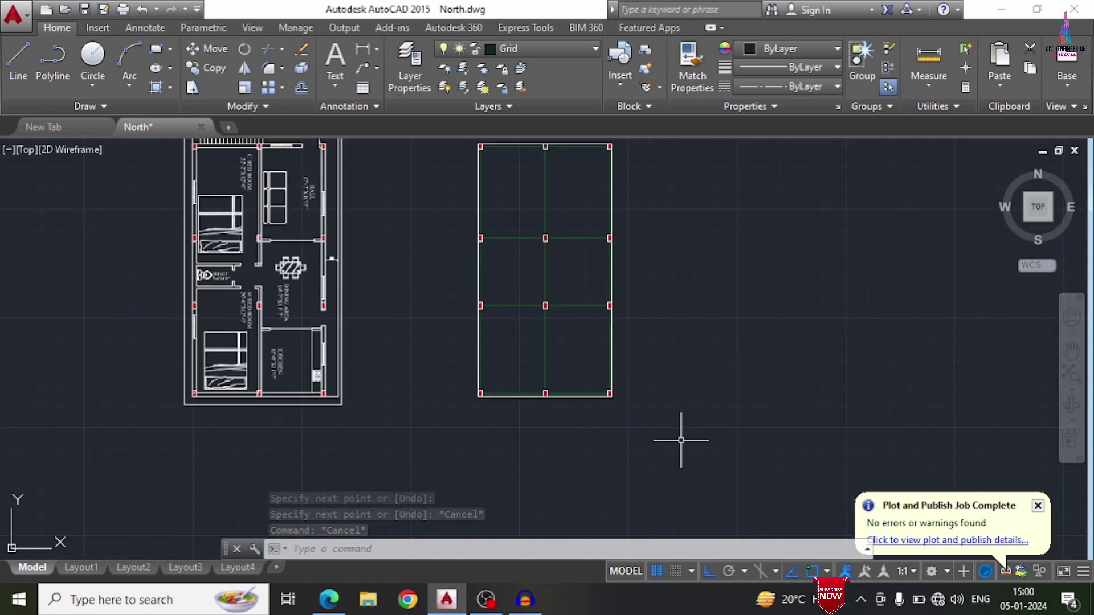
Step: Offset each edge of the grid outline 5'0" outward, creating four surrounding reference lines
type("o")
key("Return")
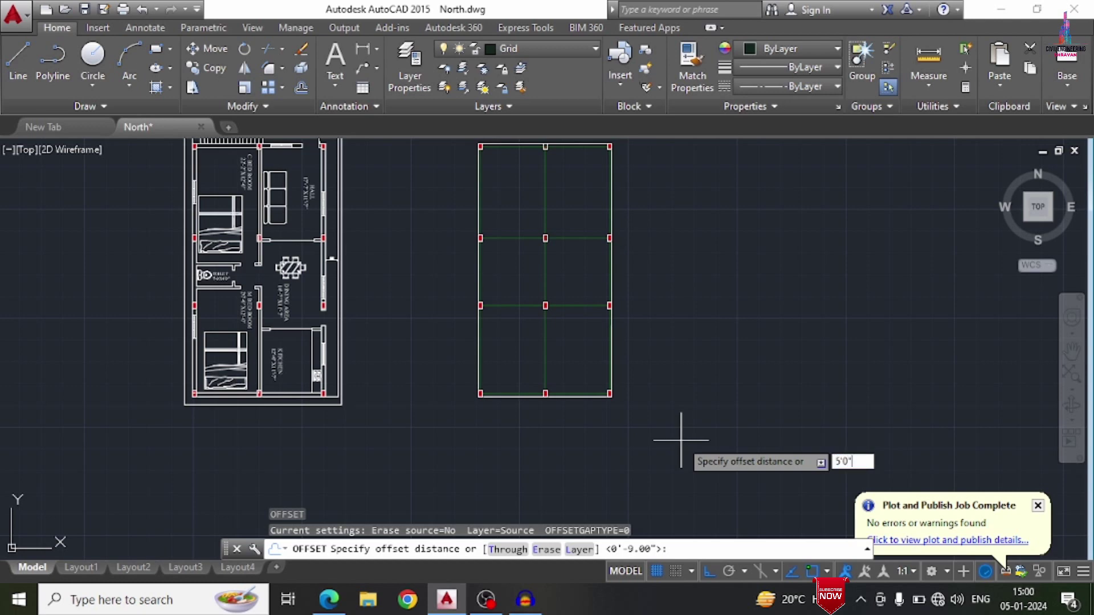
key("Return")
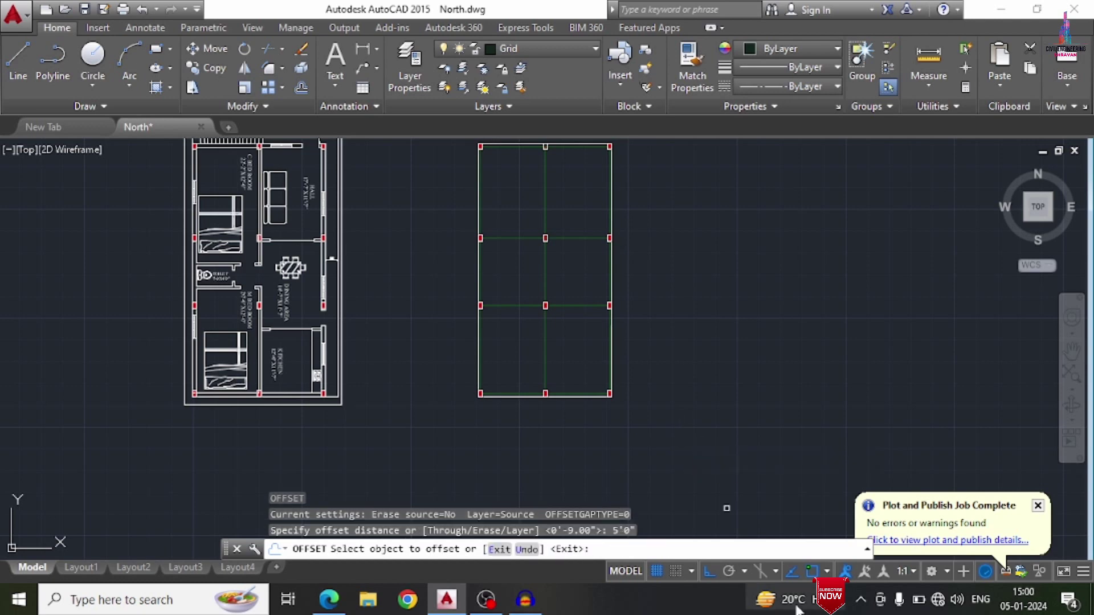
left_click(568, 398)
left_click(564, 405)
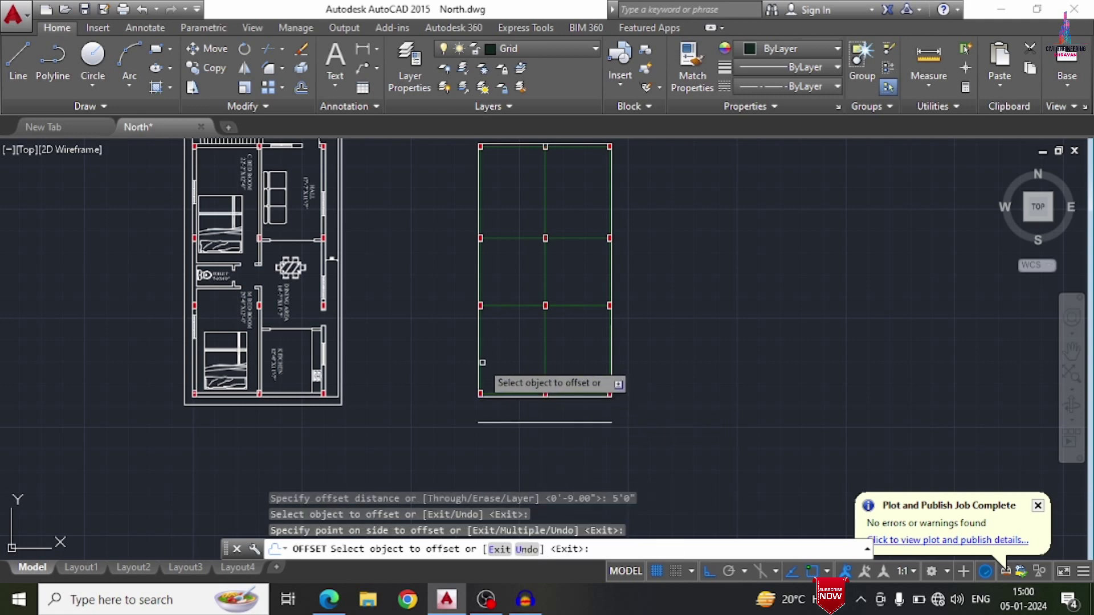
left_click(477, 360)
left_click(459, 362)
scroll(617, 338, "up", 4)
left_click(603, 344)
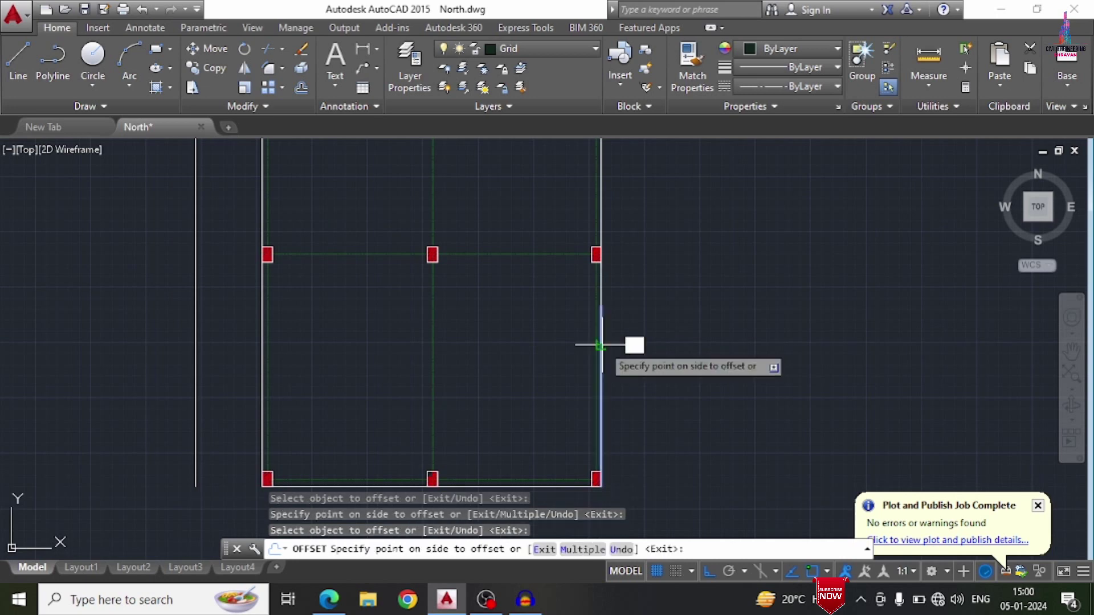
left_click(642, 306)
left_click(602, 282)
left_click(709, 272)
scroll(720, 399, "down", 6)
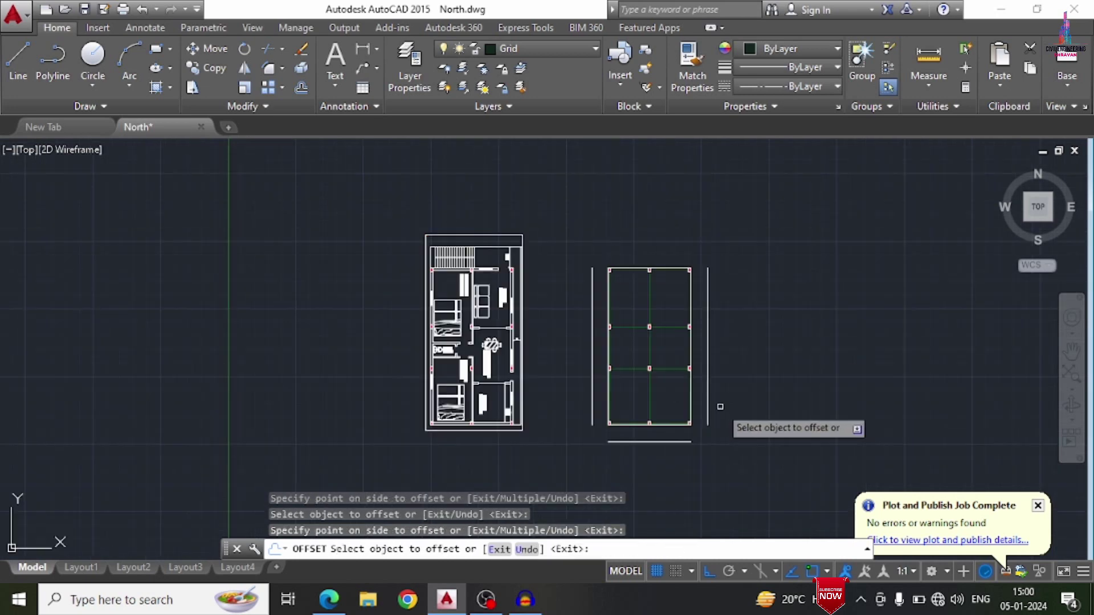
scroll(666, 272, "up", 2)
left_click(666, 266)
left_click(671, 228)
key("Escape")
Step: Erase the original outline lines of the grid, leaving the offset reference lines
scroll(708, 307, "up", 6)
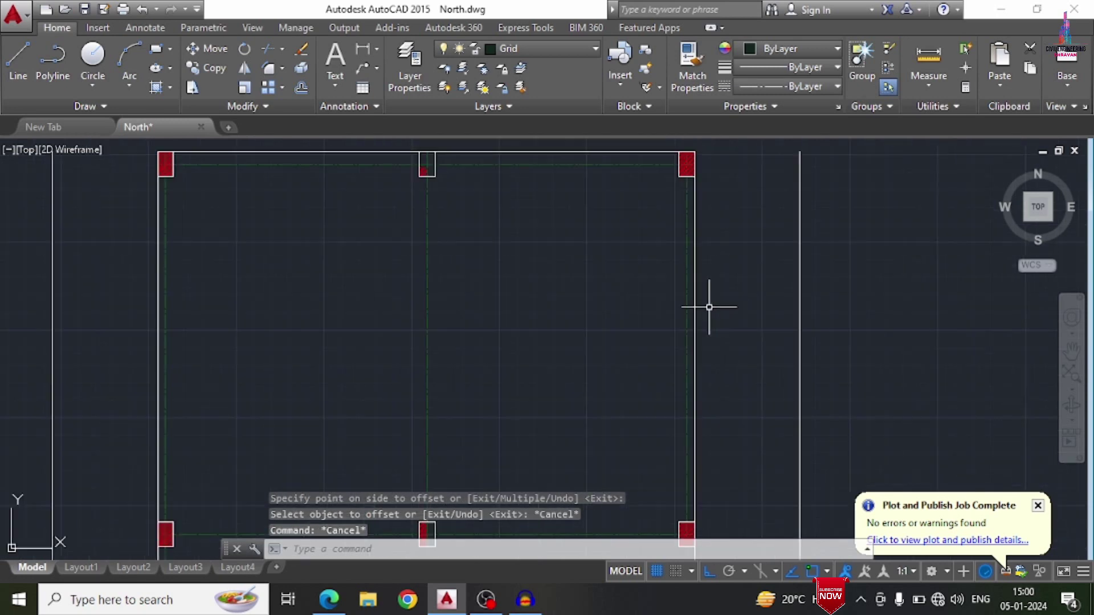
left_click(696, 297)
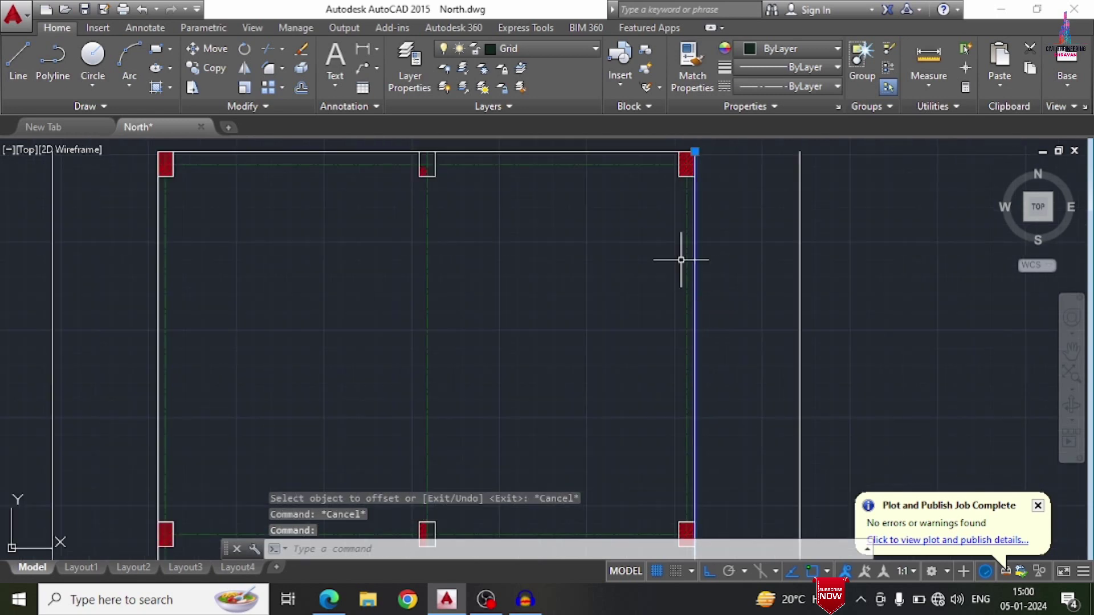
left_click(572, 151)
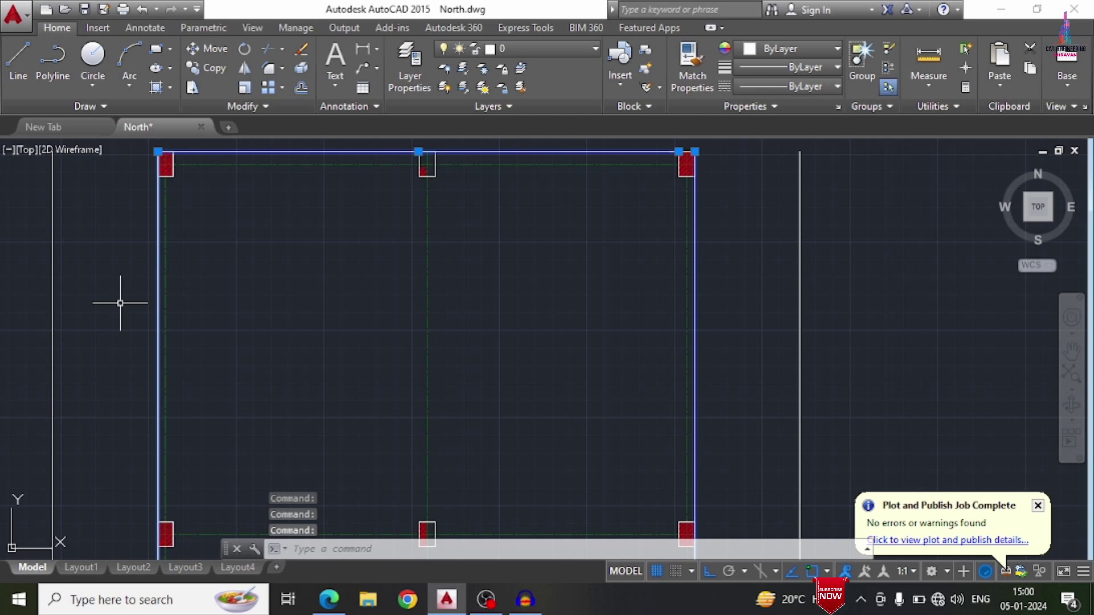
key("Delete")
scroll(266, 193, "down", 3)
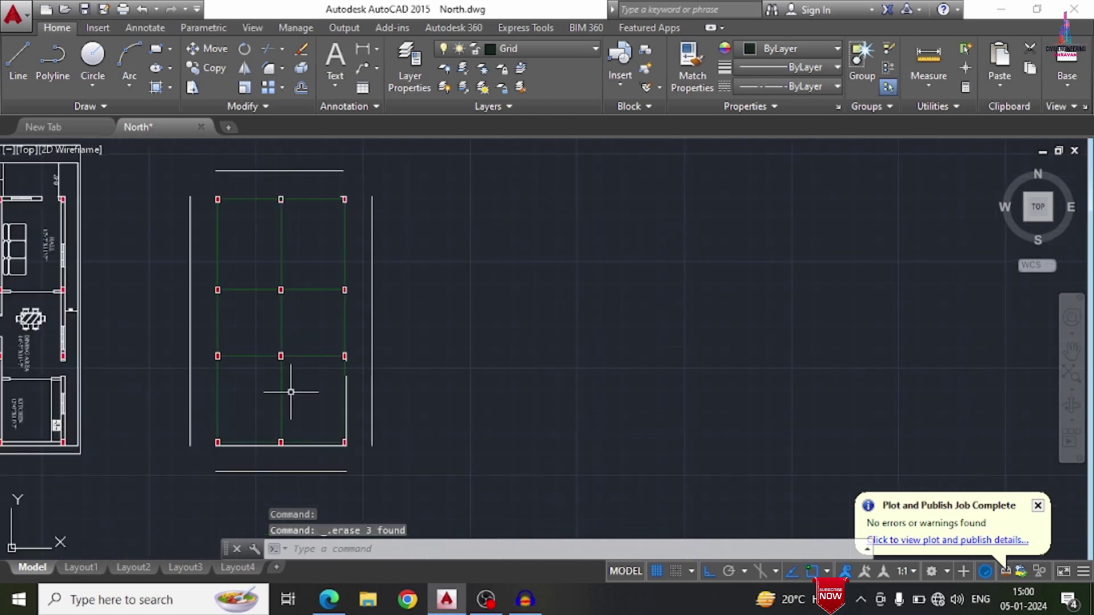
scroll(290, 391, "up", 4)
left_click(431, 400)
scroll(503, 305, "down", 2)
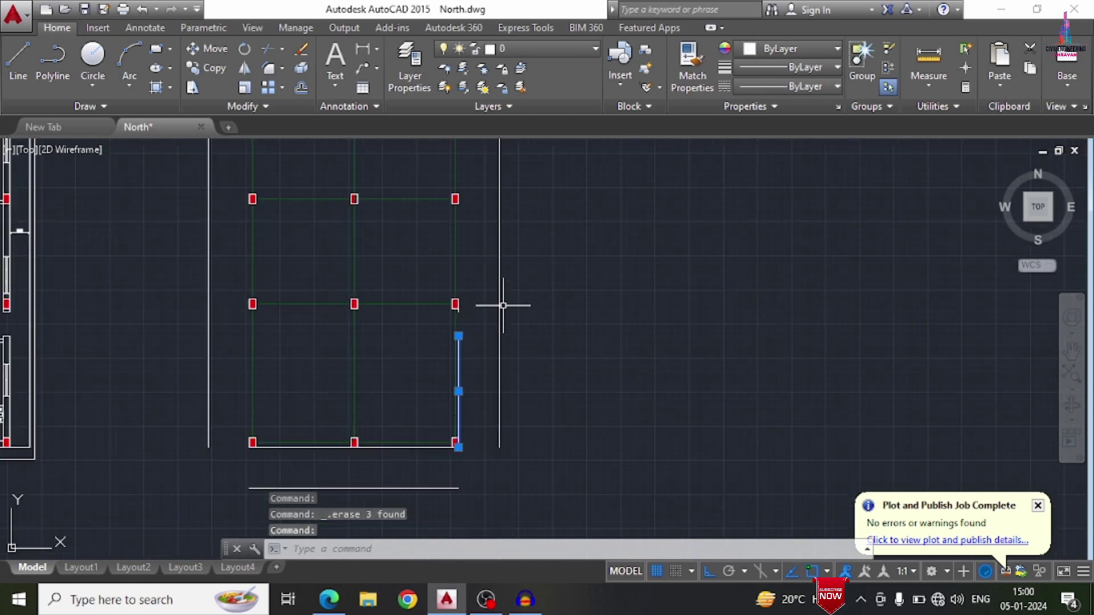
scroll(350, 447, "up", 4)
left_click(324, 447)
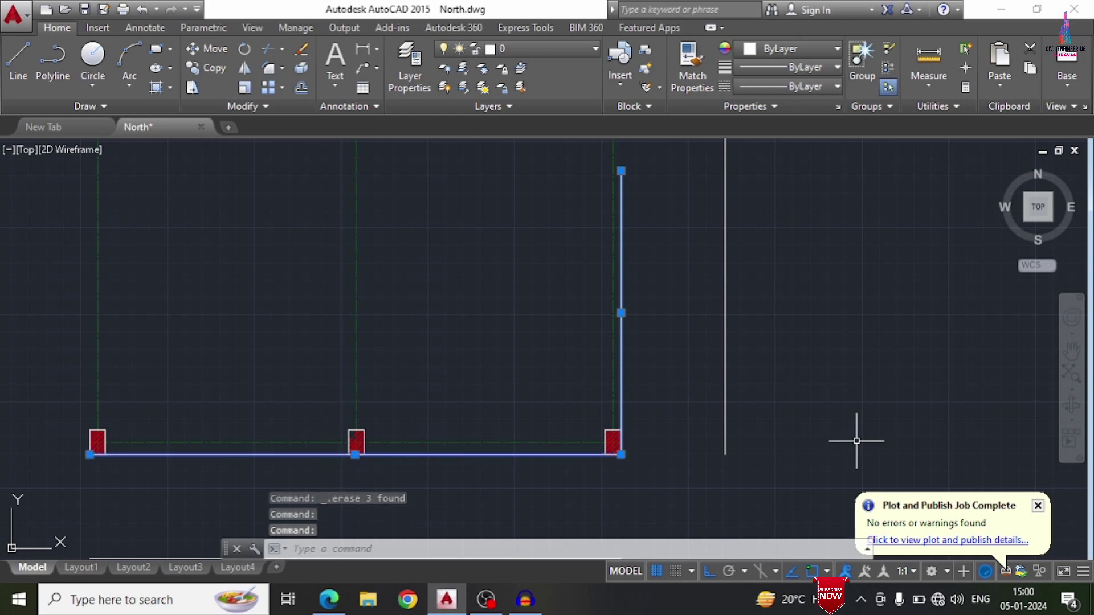
key("Delete")
scroll(746, 433, "down", 4)
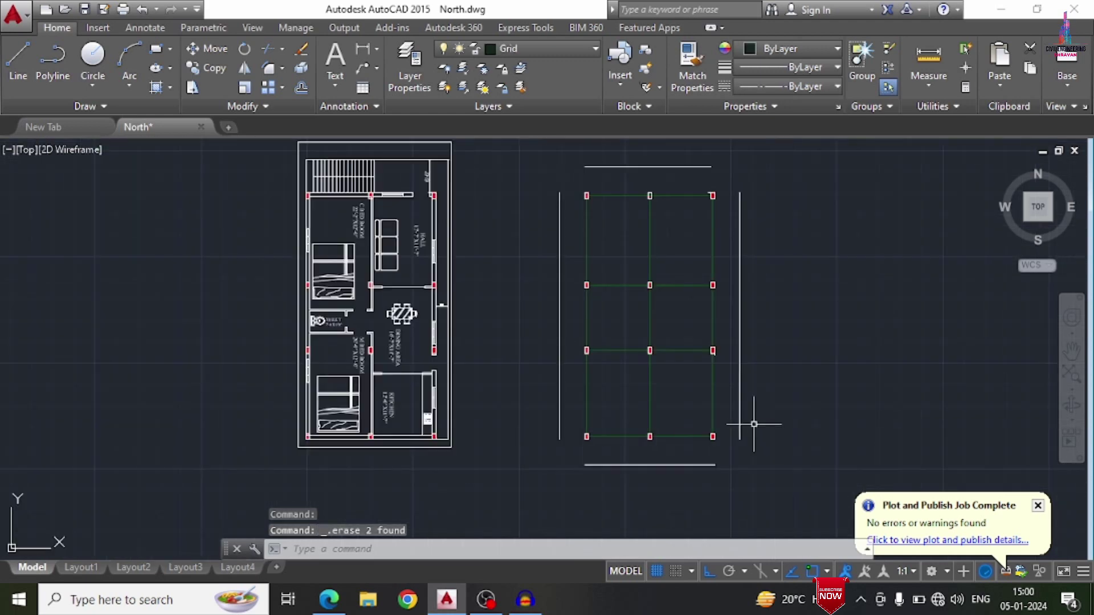
key("Escape")
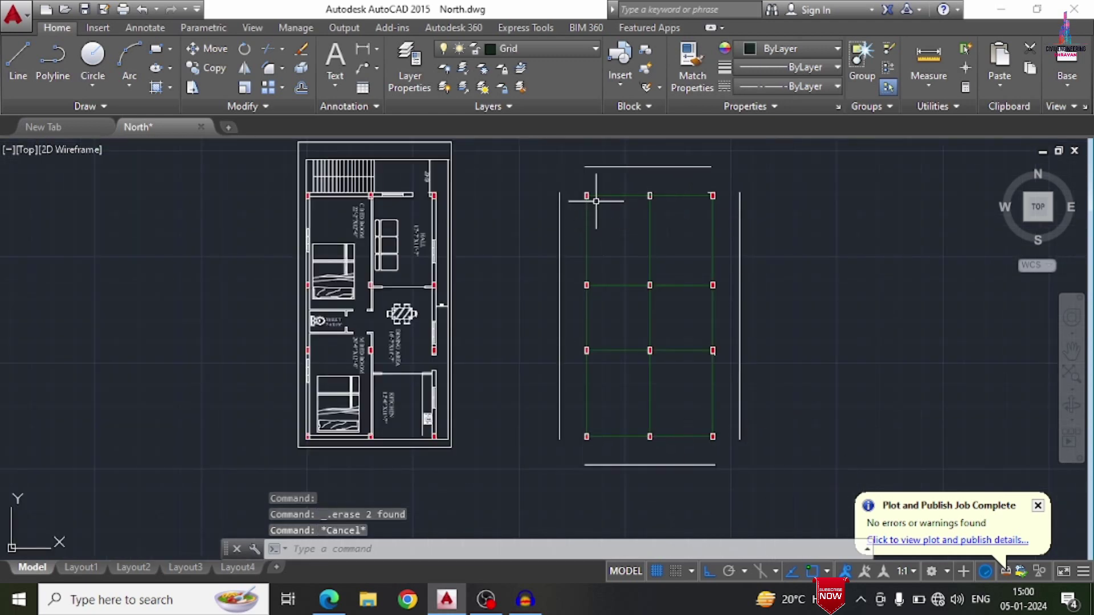
type("ex")
key("Return")
key("Return")
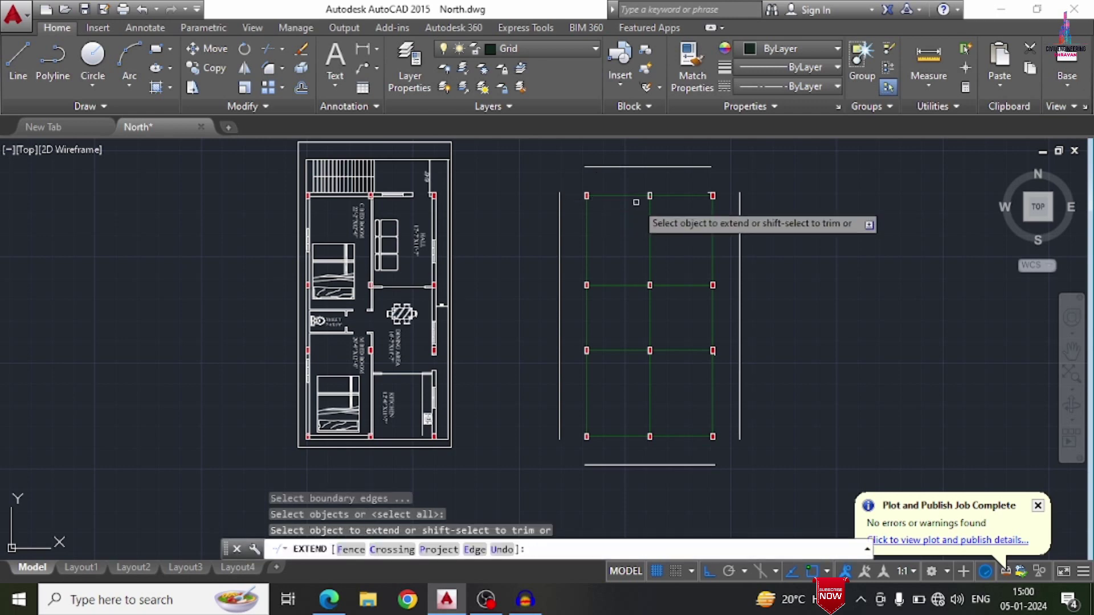
Step: Extend horizontal grid lines left and right, and vertical ones up and down, to the reference lines
left_click(621, 176)
left_click(618, 461)
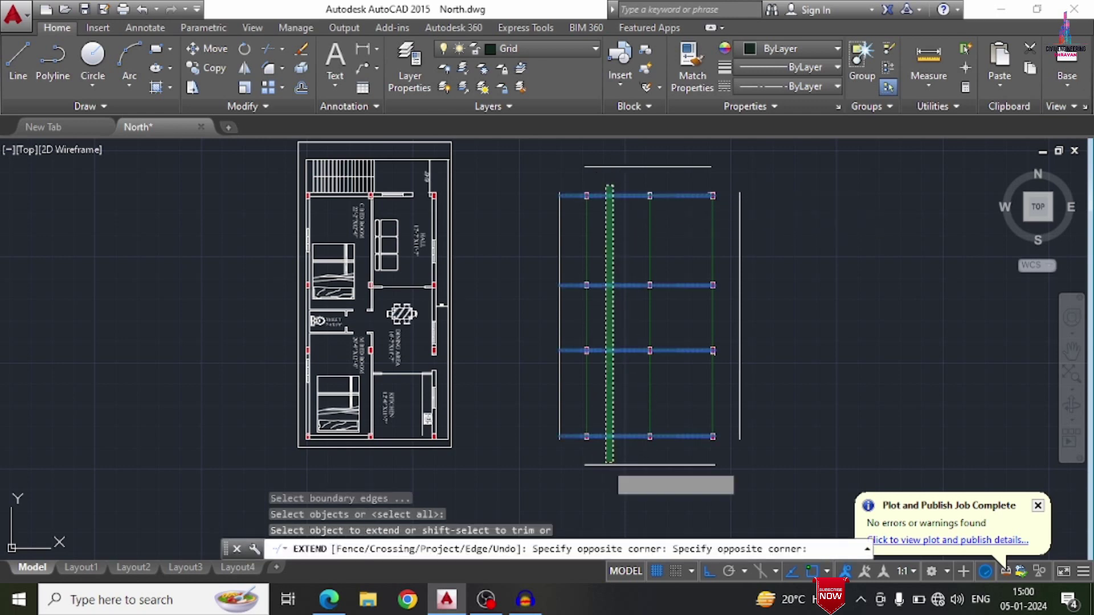
left_click(686, 183)
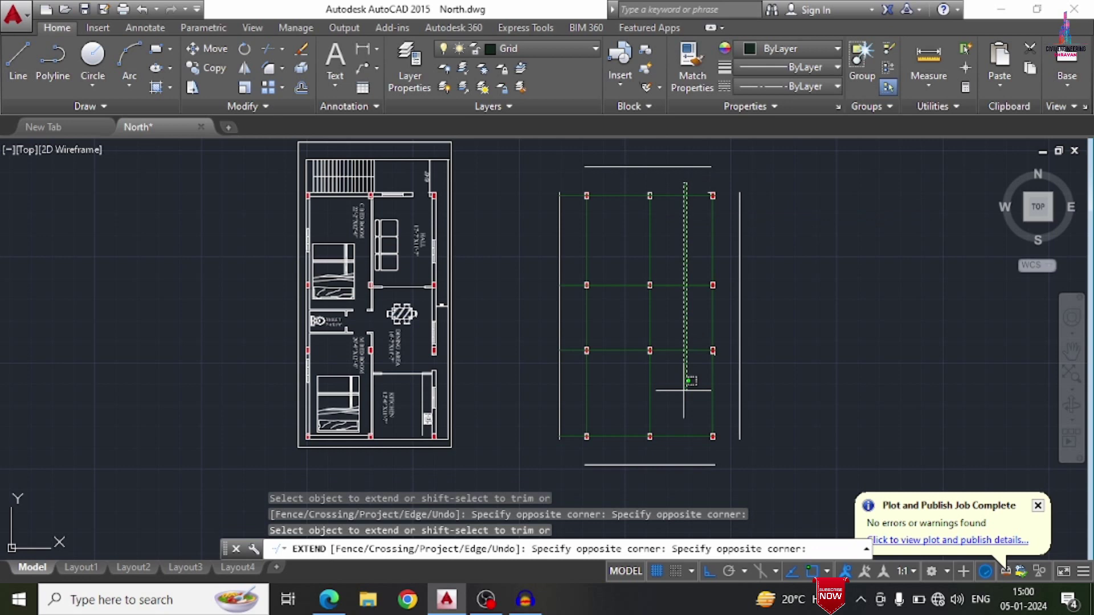
left_click(708, 450)
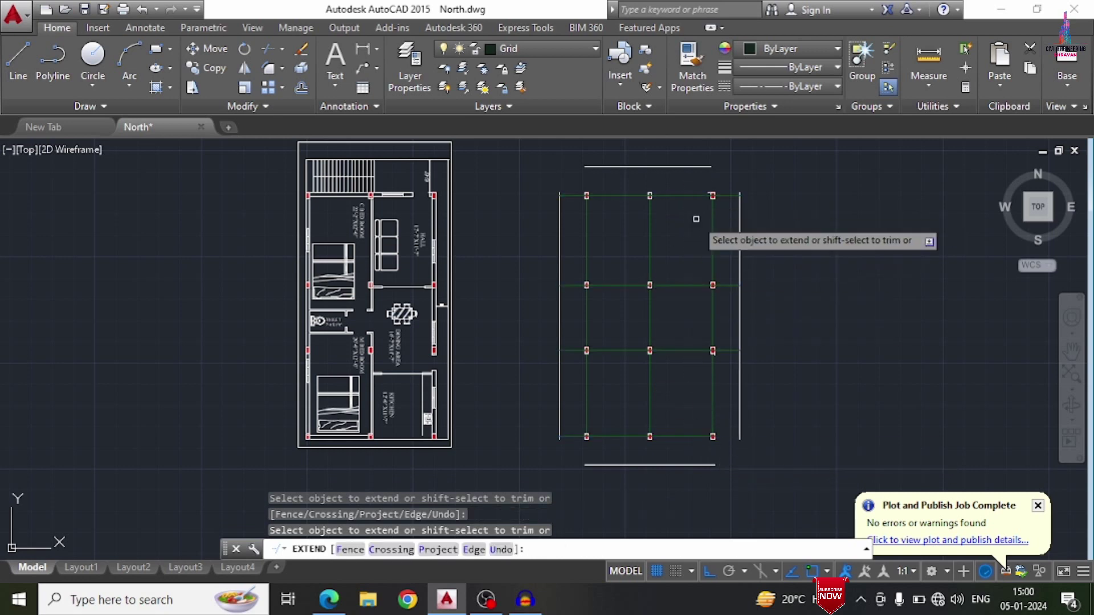
left_click(722, 229)
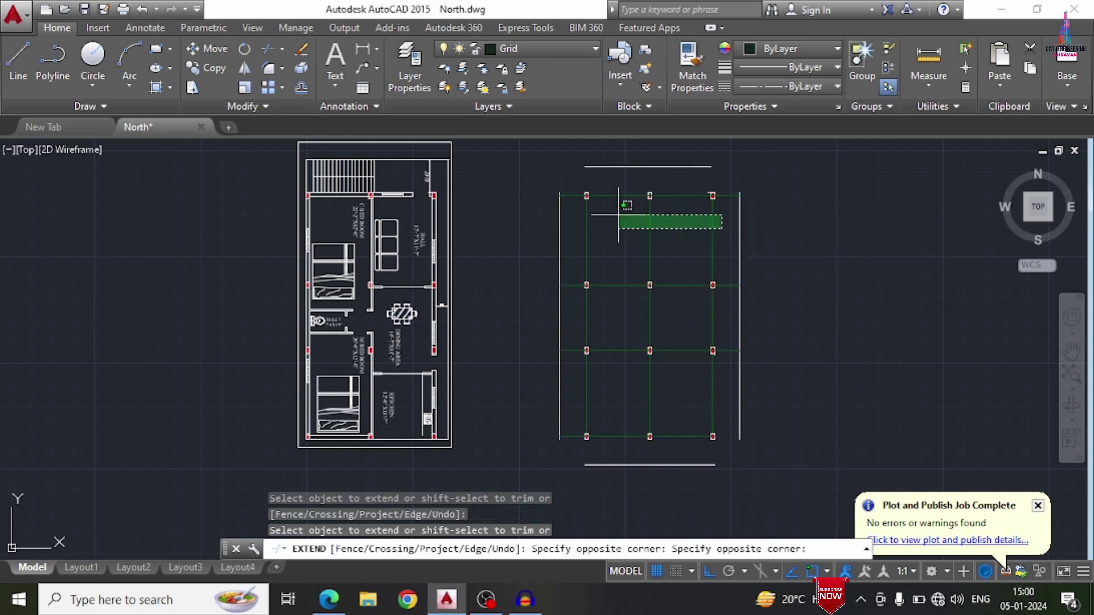
left_click(572, 221)
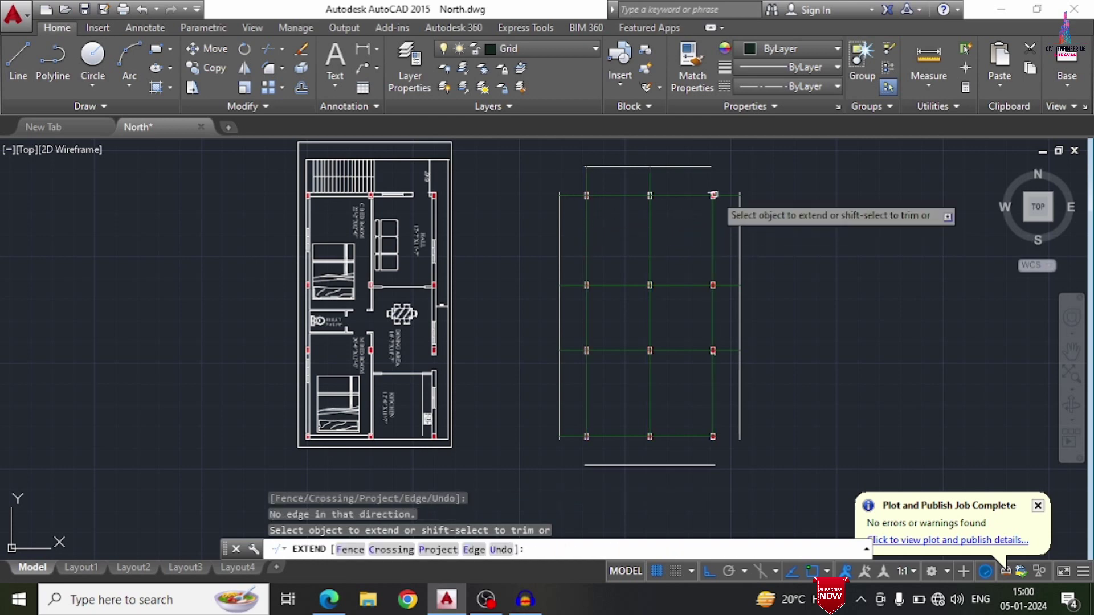
left_click(729, 409)
left_click(595, 399)
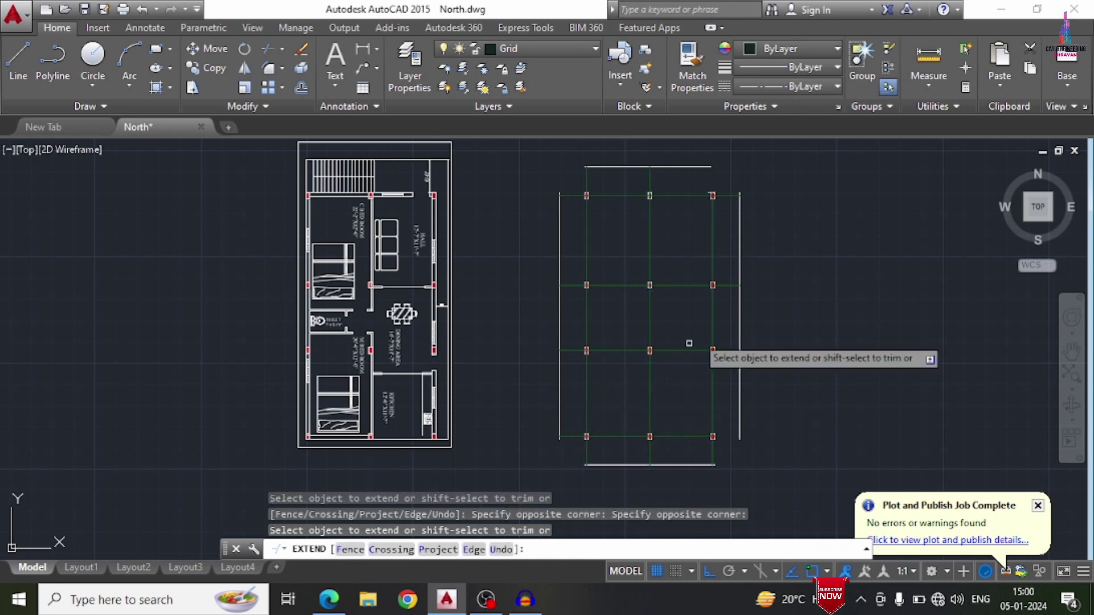
scroll(655, 323, "up", 8)
key("Escape")
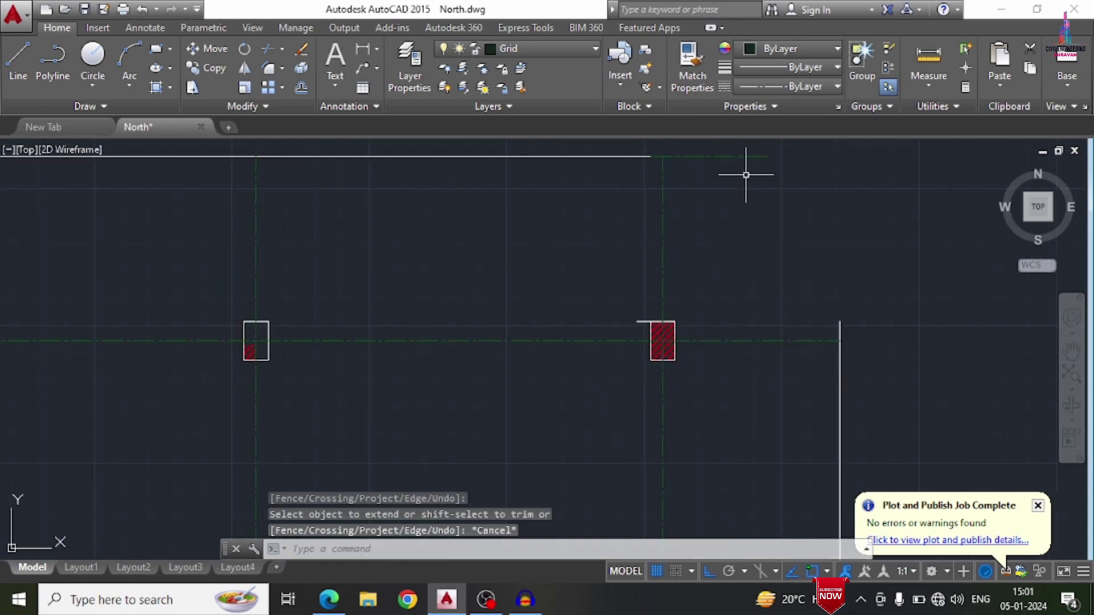
Step: Erase a stray short segment and the four offset boundary lines around the grid
left_click(717, 156)
scroll(719, 165, "down", 4)
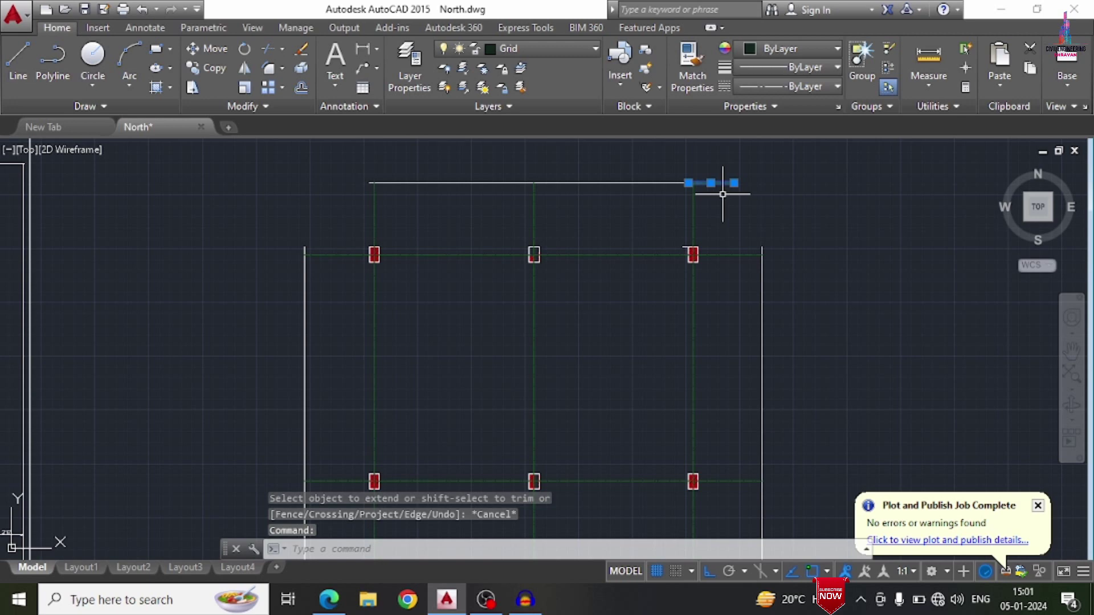
key("Delete")
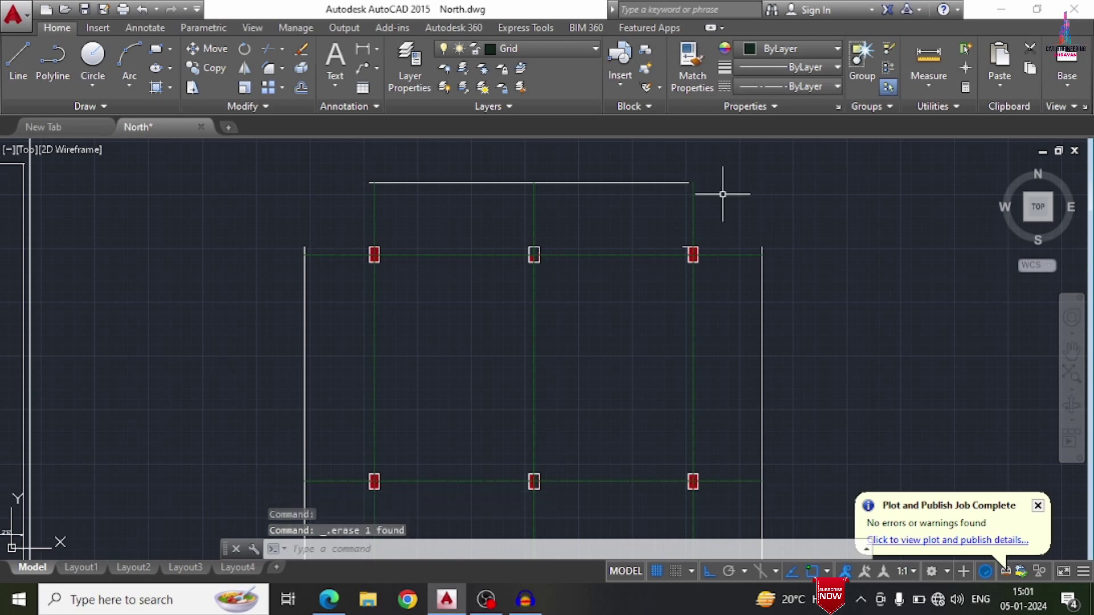
left_click(614, 182)
scroll(614, 182, "down", 2)
left_click(707, 302)
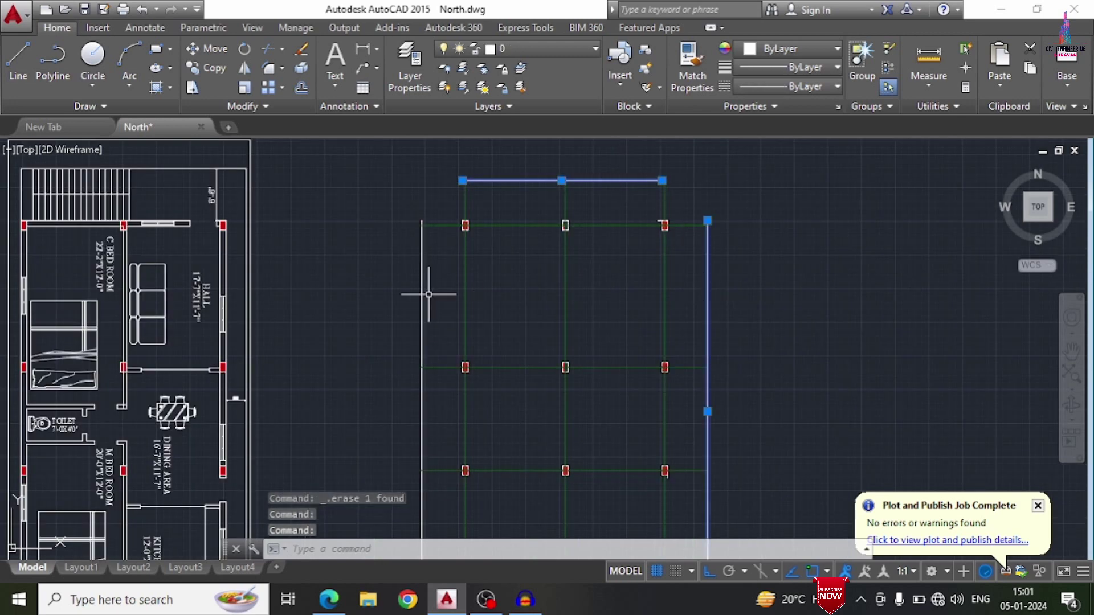
scroll(444, 229, "down", 4)
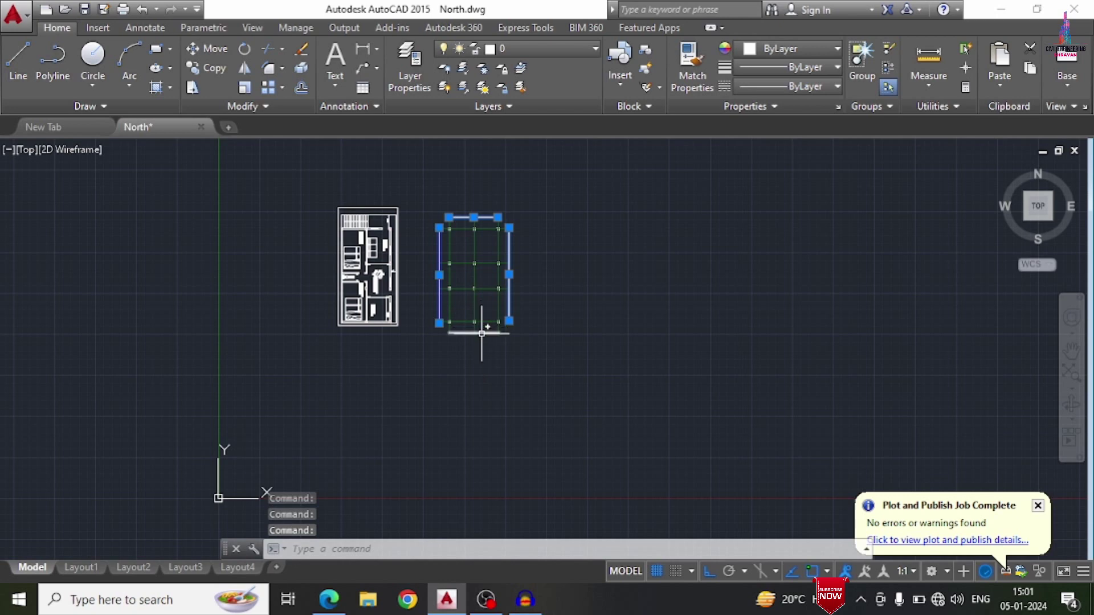
key("Delete")
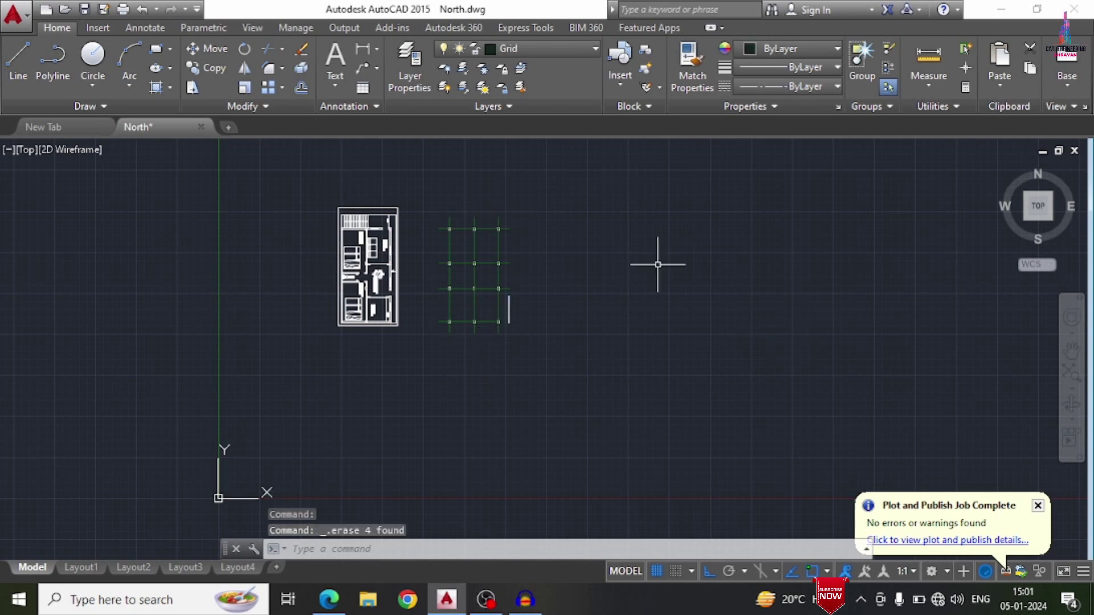
Step: Erase the remaining stray short line beside the grid
scroll(537, 330, "up", 2)
left_click(494, 302)
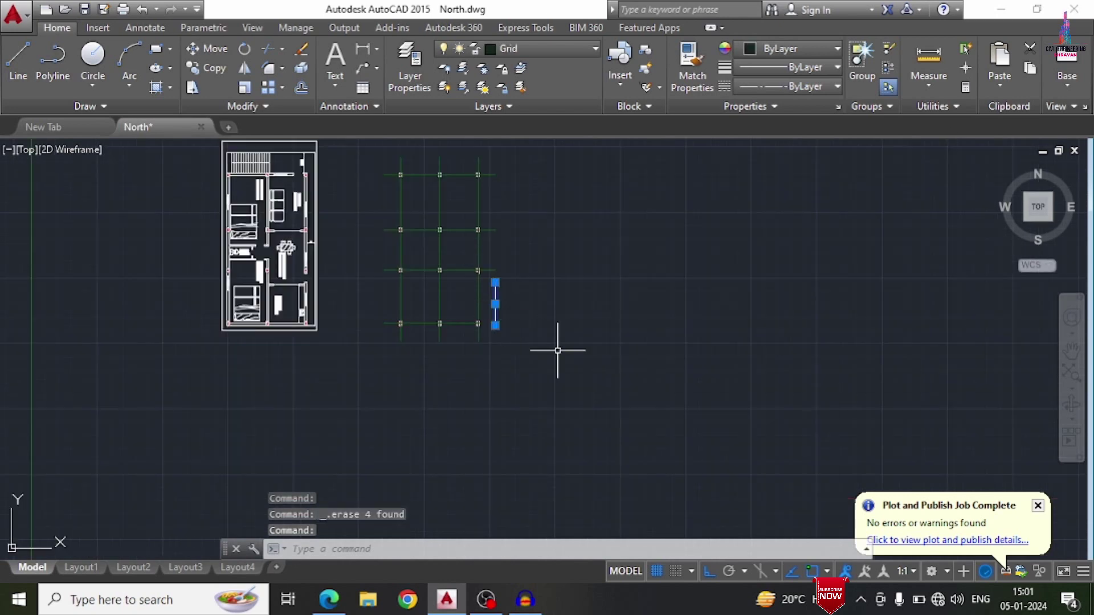
key("Delete")
scroll(506, 297, "up", 4)
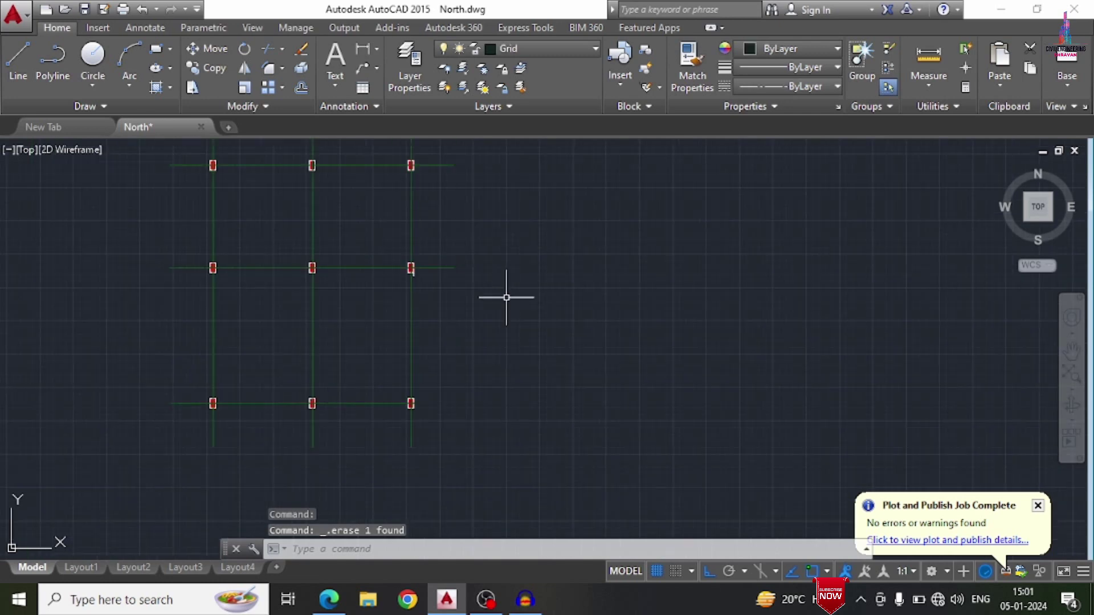
scroll(464, 354, "down", 2)
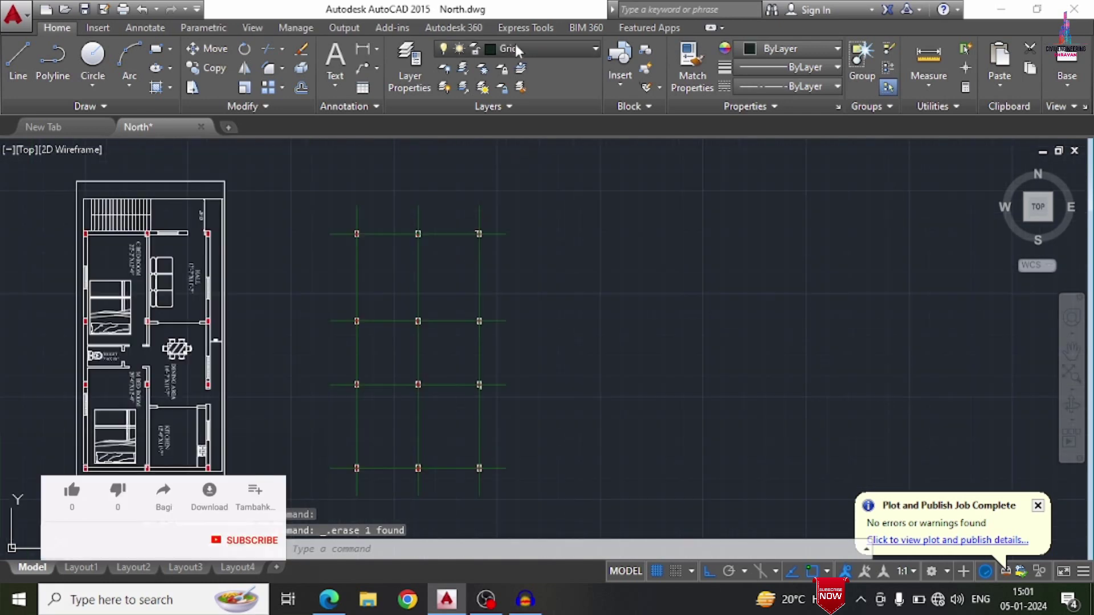
Step: Make Cir the current layer and draw a 2'0" radius circle right of the grid
left_click(541, 49)
left_click(513, 107)
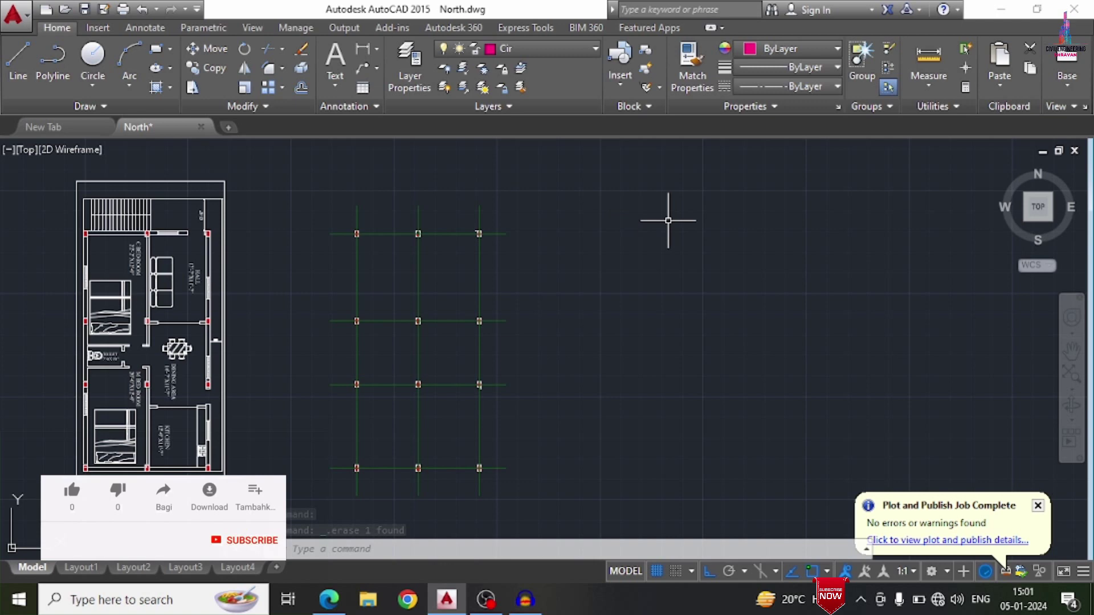
type("c")
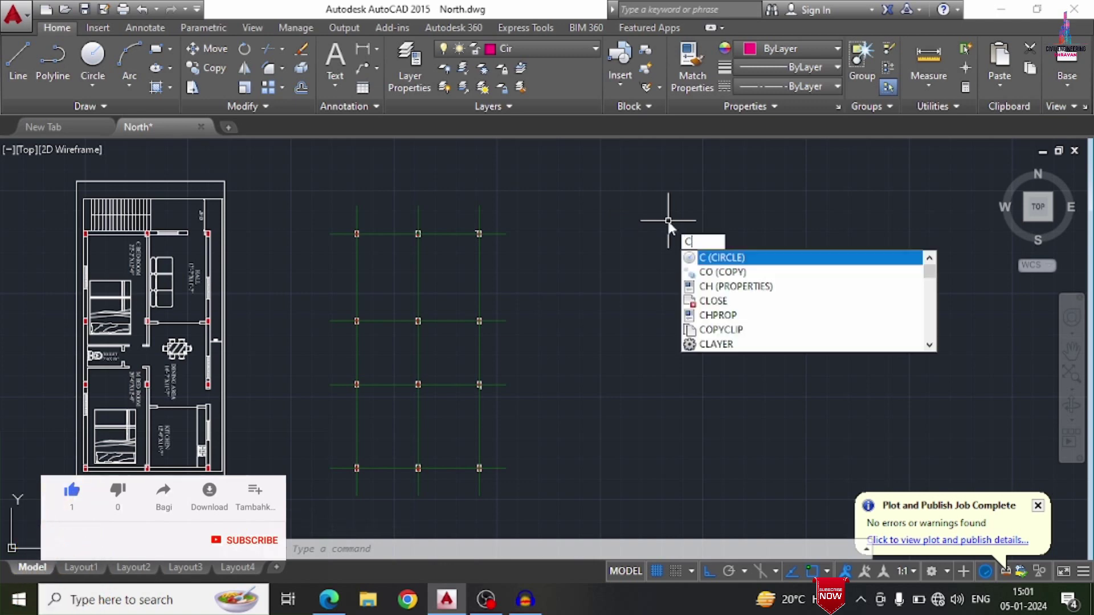
key("Return")
left_click(567, 326)
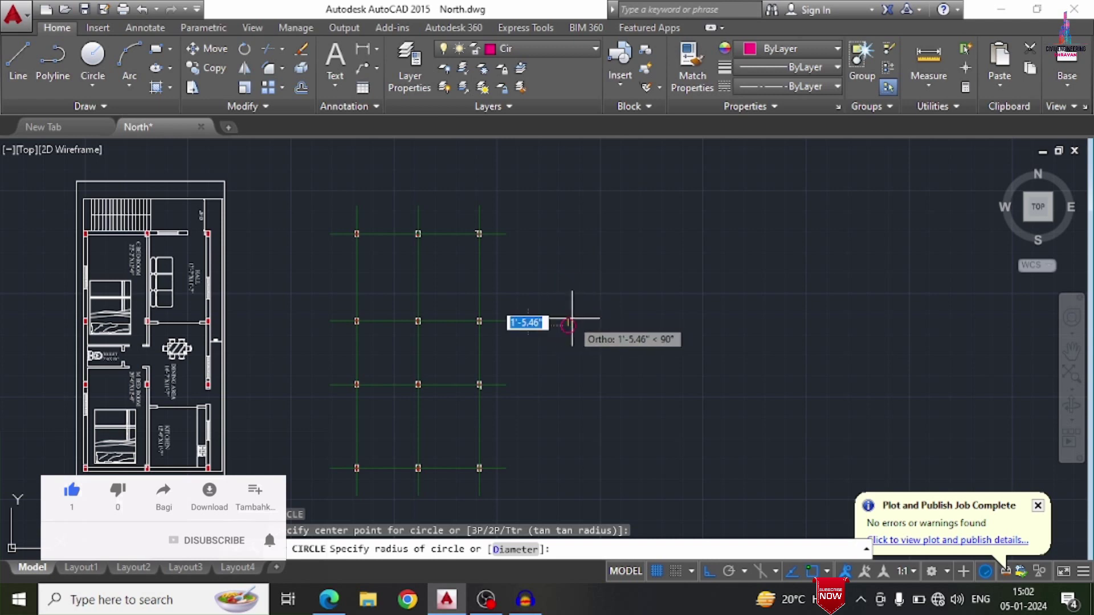
scroll(579, 319, "up", 2)
type("2'0")
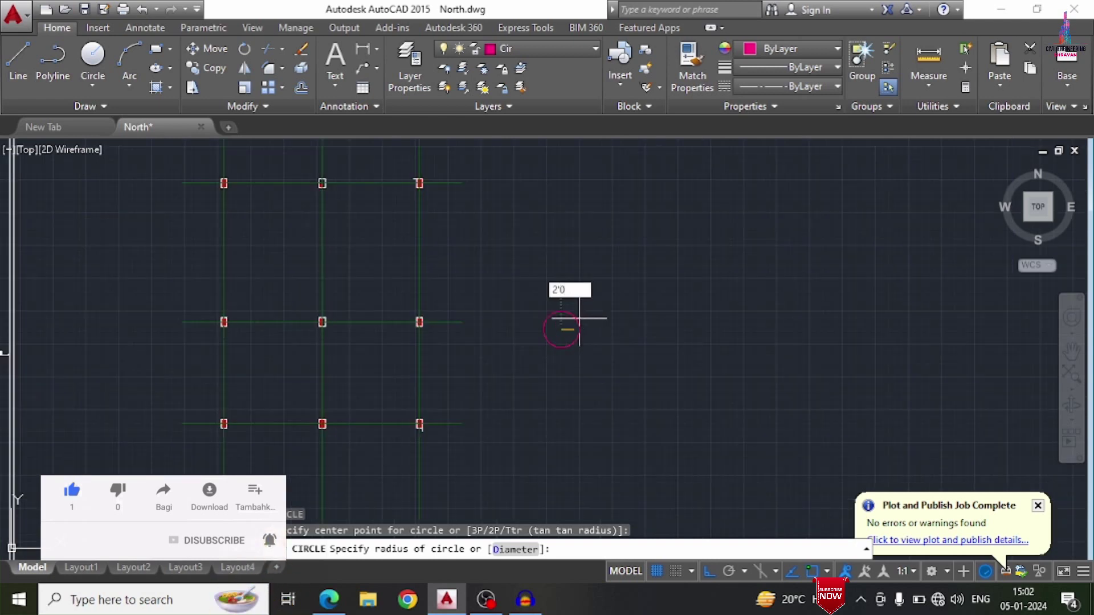
key("Return")
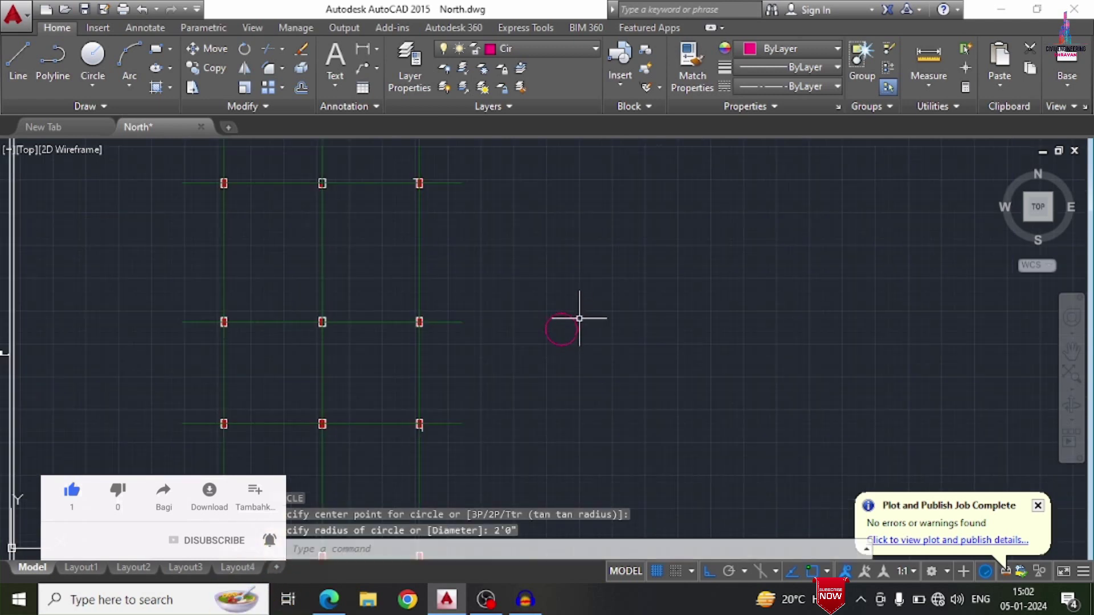
scroll(567, 328, "down", 2)
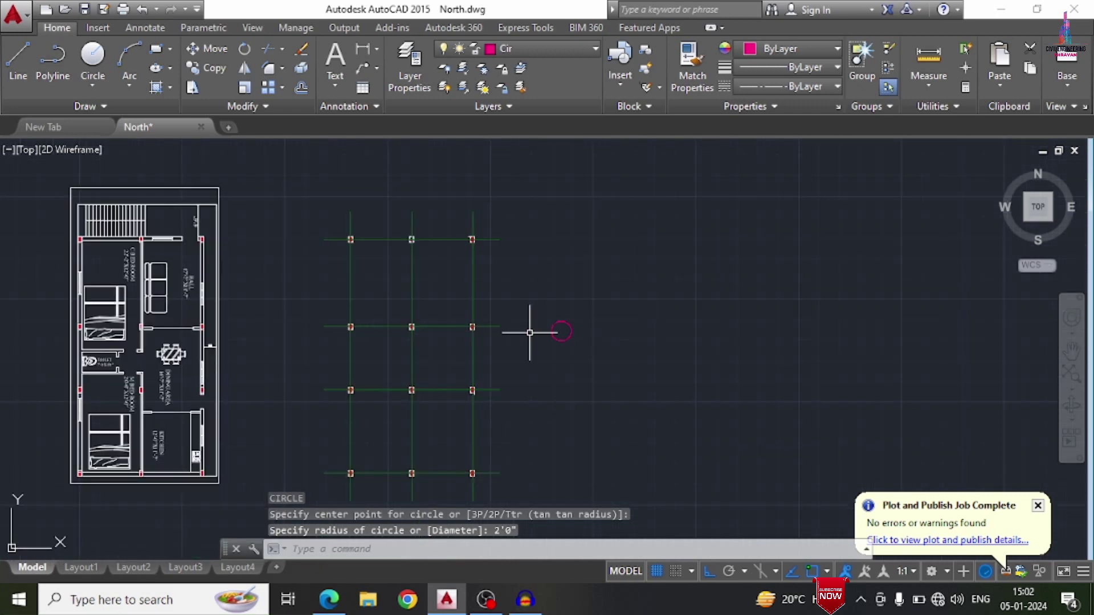
scroll(556, 331, "up", 5)
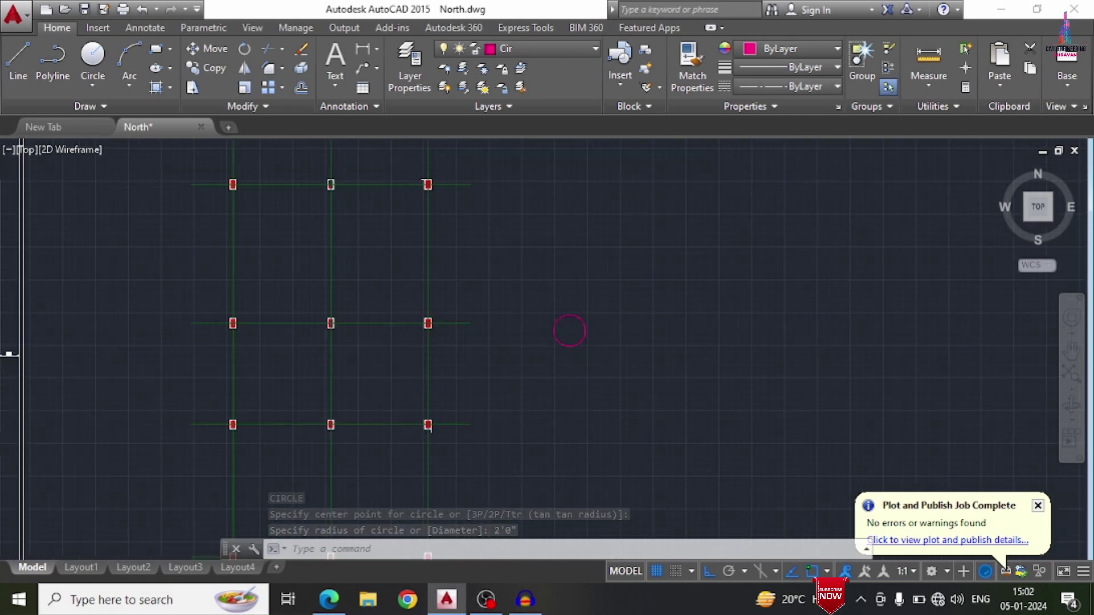
Step: On the Text layer, write a letter A with 1'-2" height near the circle
left_click(519, 48)
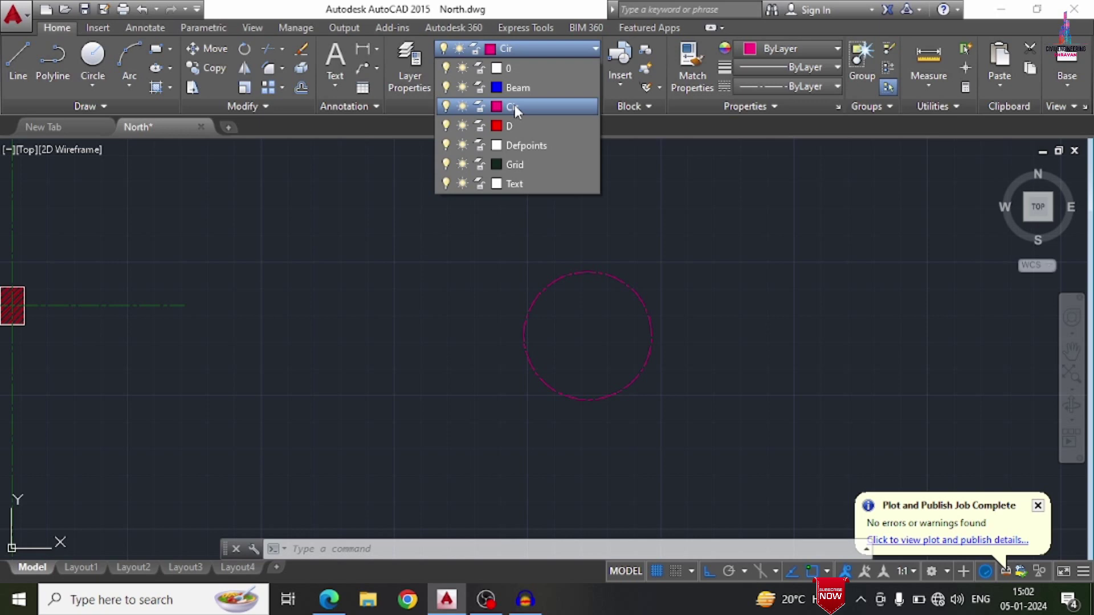
left_click(515, 180)
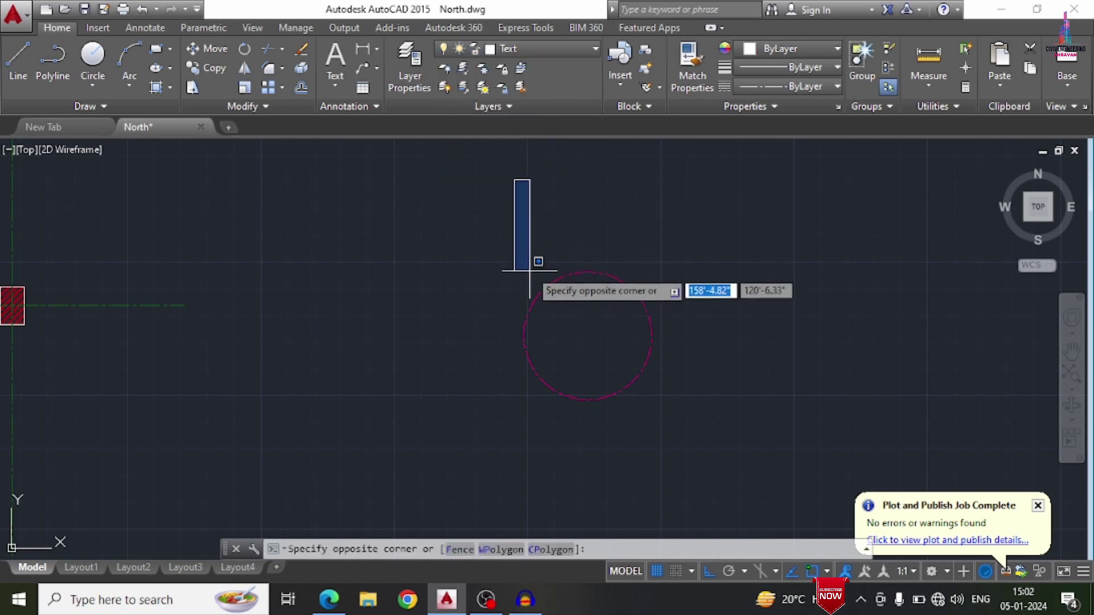
key("Escape")
type("t")
key("Return")
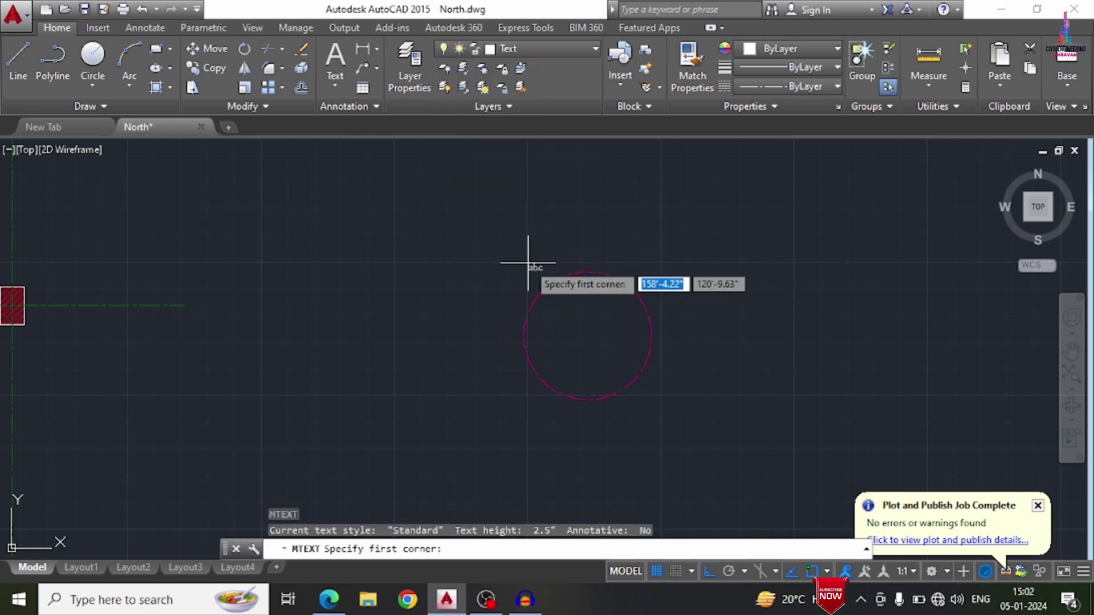
scroll(569, 322, "up", 4)
left_click(512, 268)
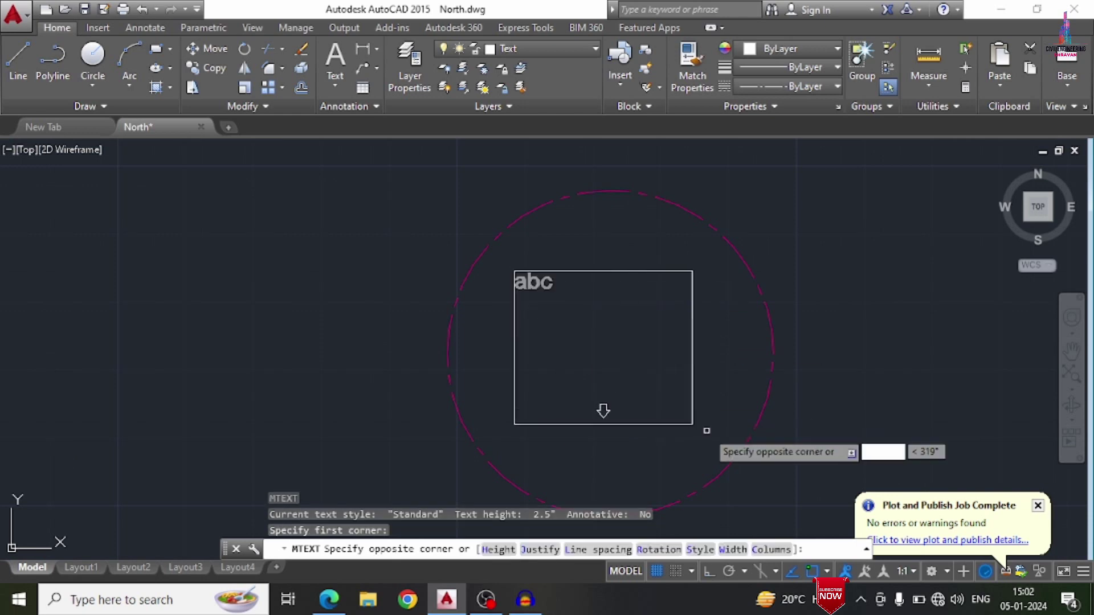
left_click(724, 436)
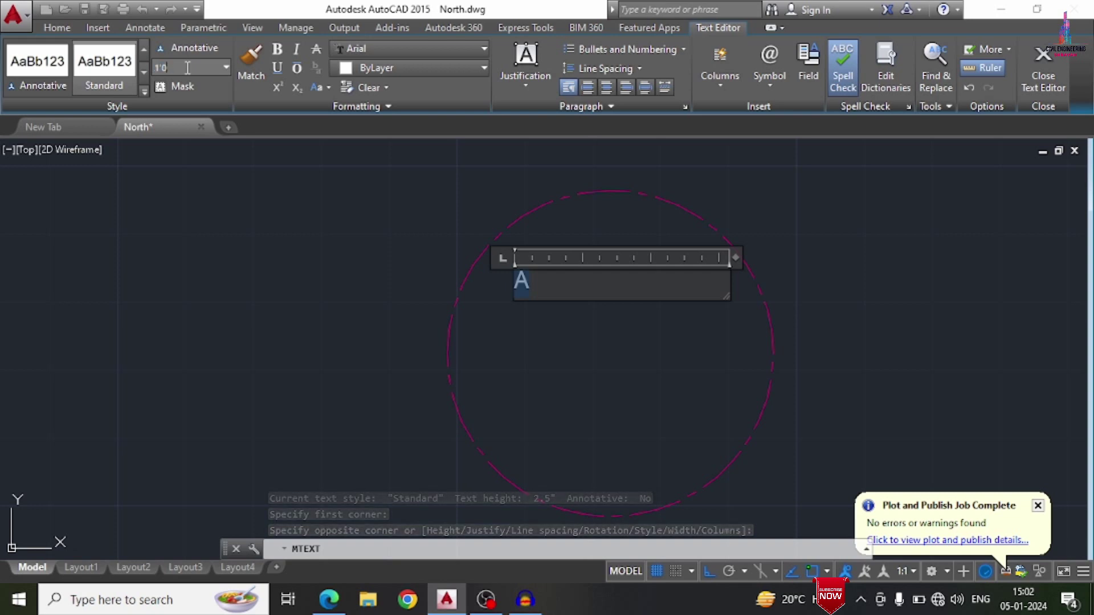
key("Return")
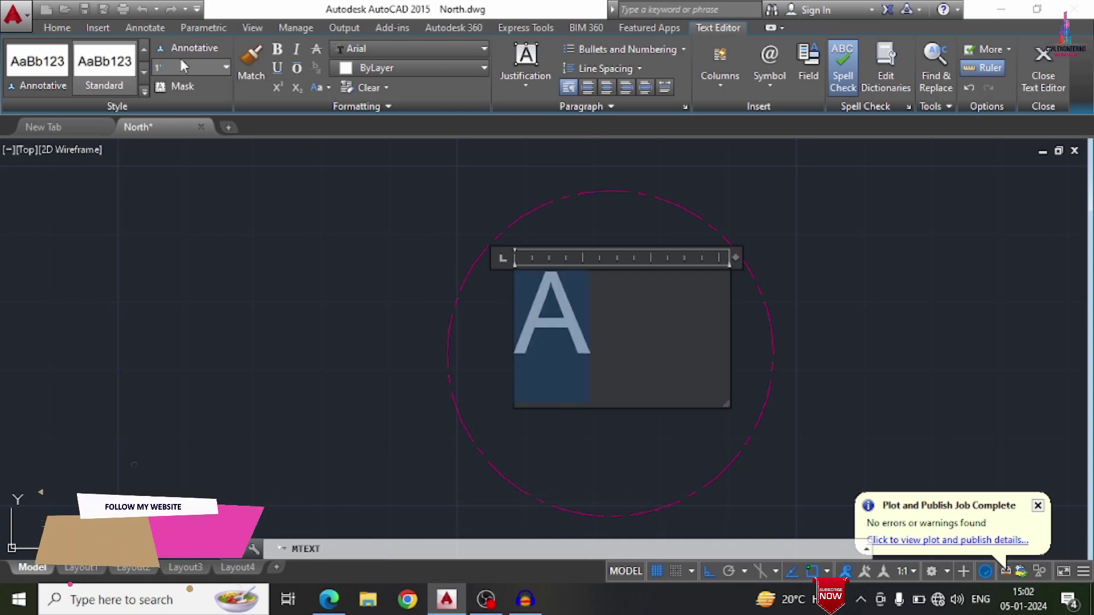
left_click(173, 70)
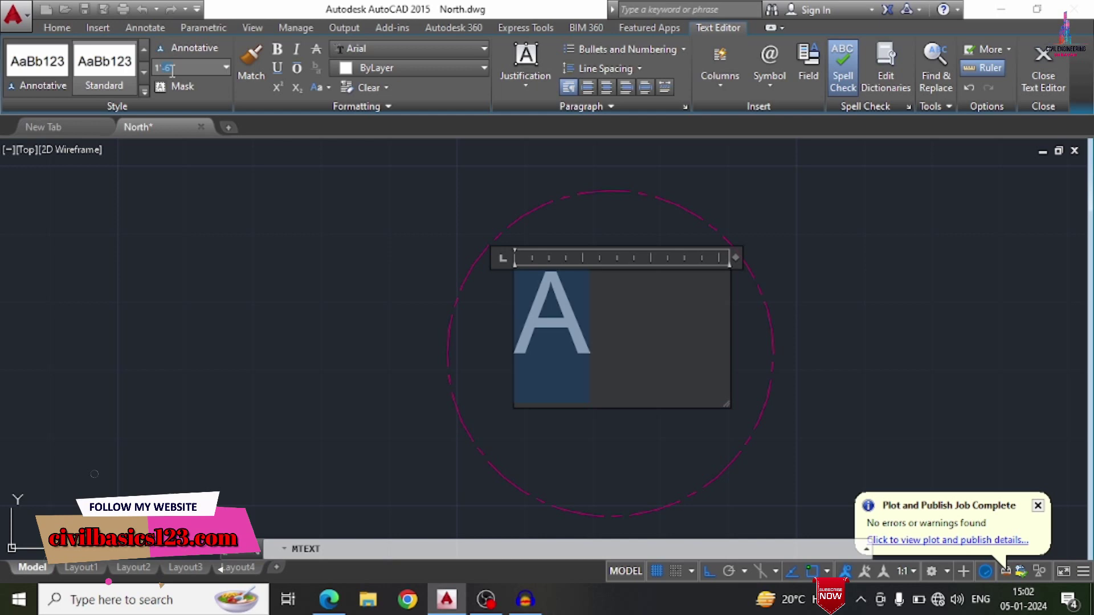
key("Return")
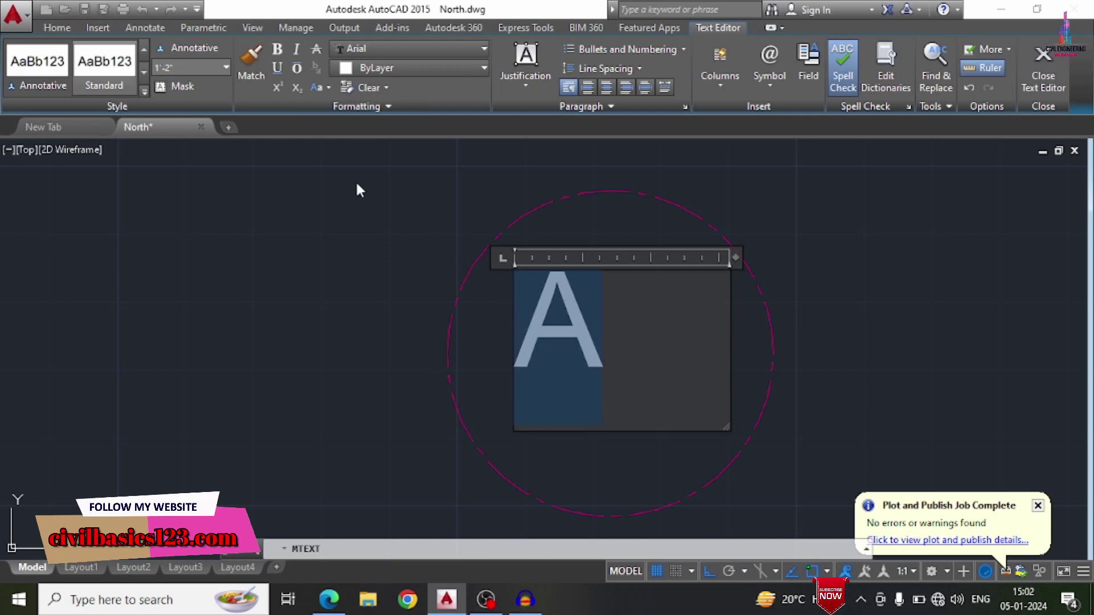
left_click(529, 325)
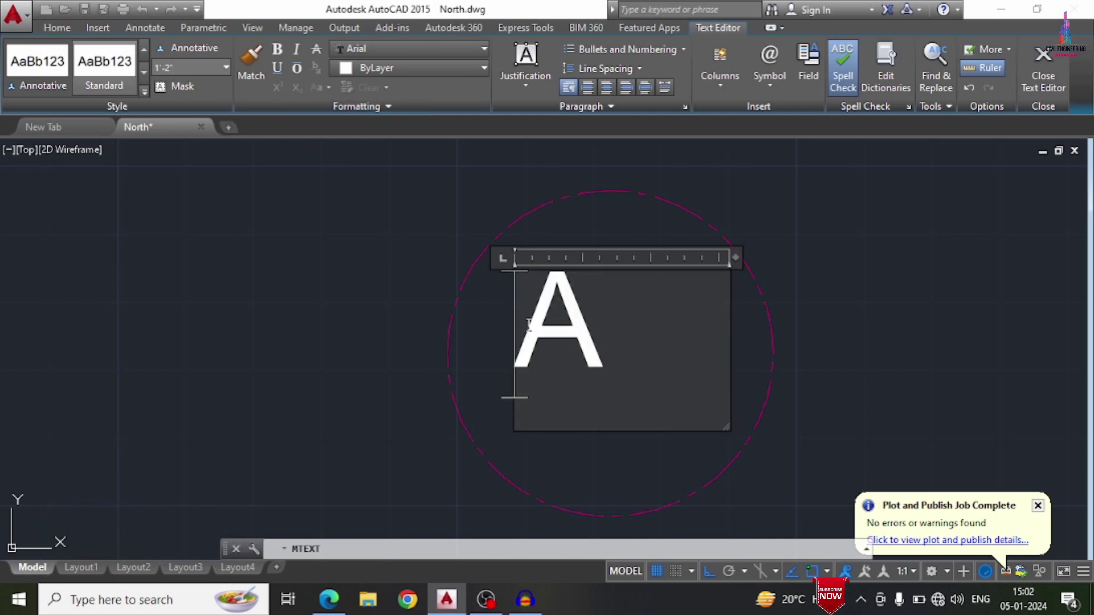
left_click(980, 342)
Step: Move the letter A so it sits centred inside the circle
type("m")
key("Return")
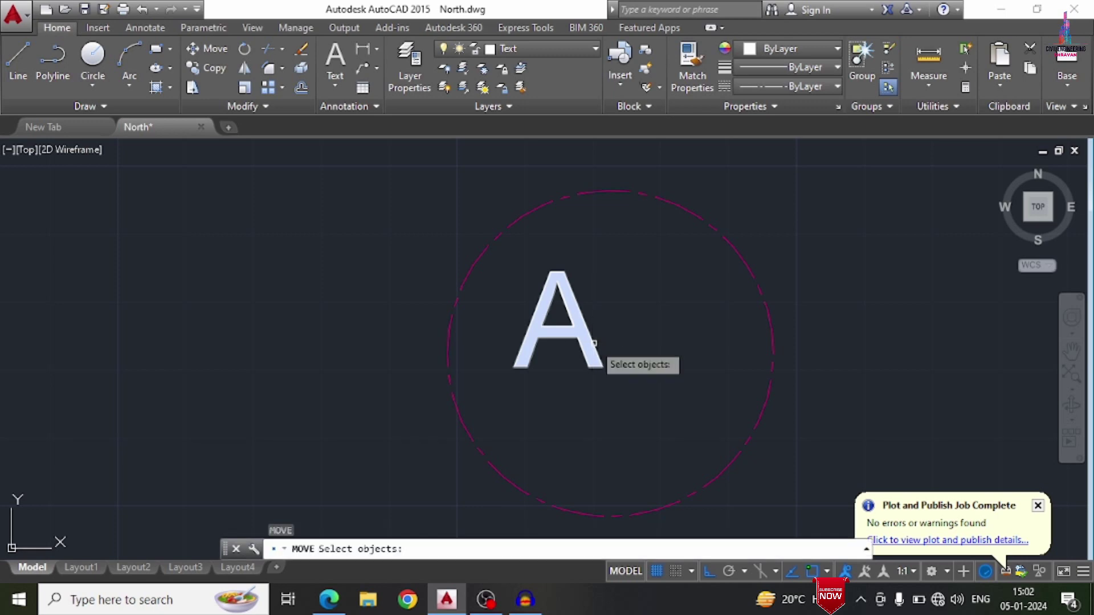
key("Return")
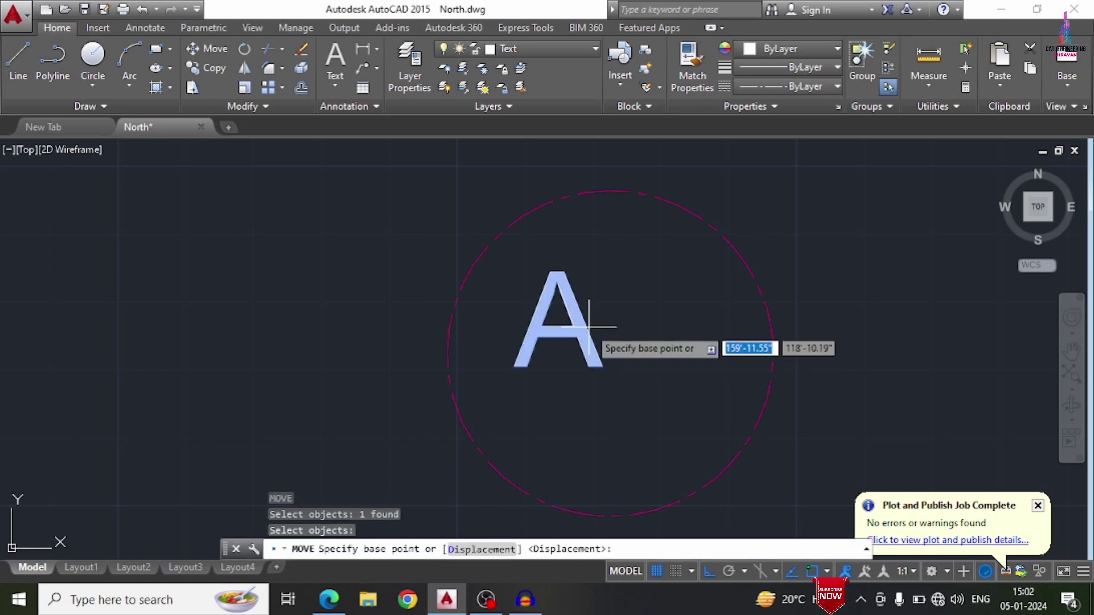
left_click(514, 367)
left_click(601, 345)
scroll(562, 195, "down", 8)
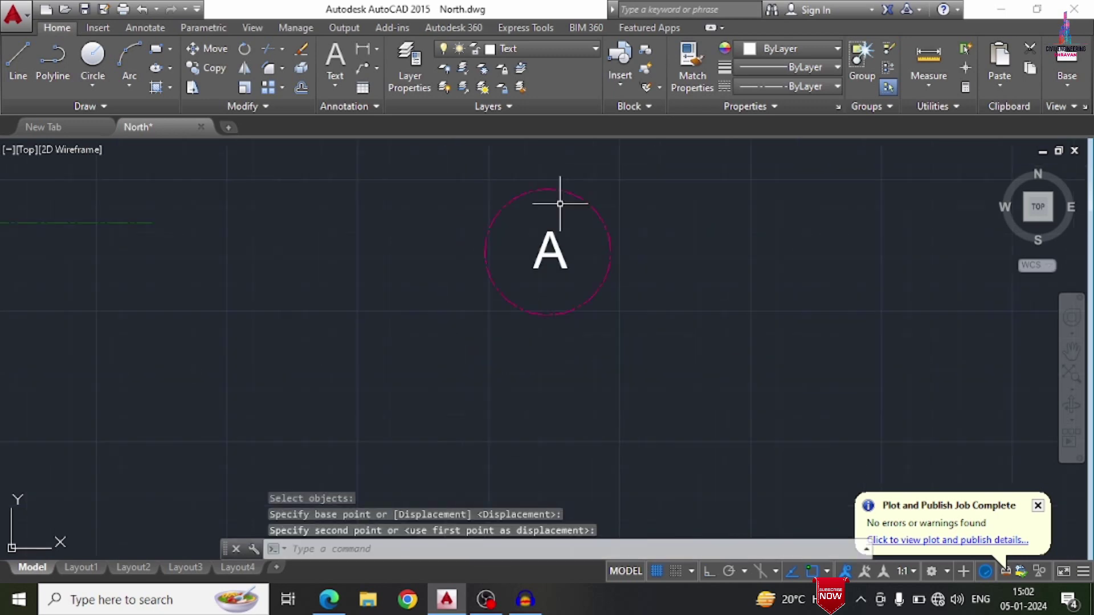
scroll(558, 247, "down", 2)
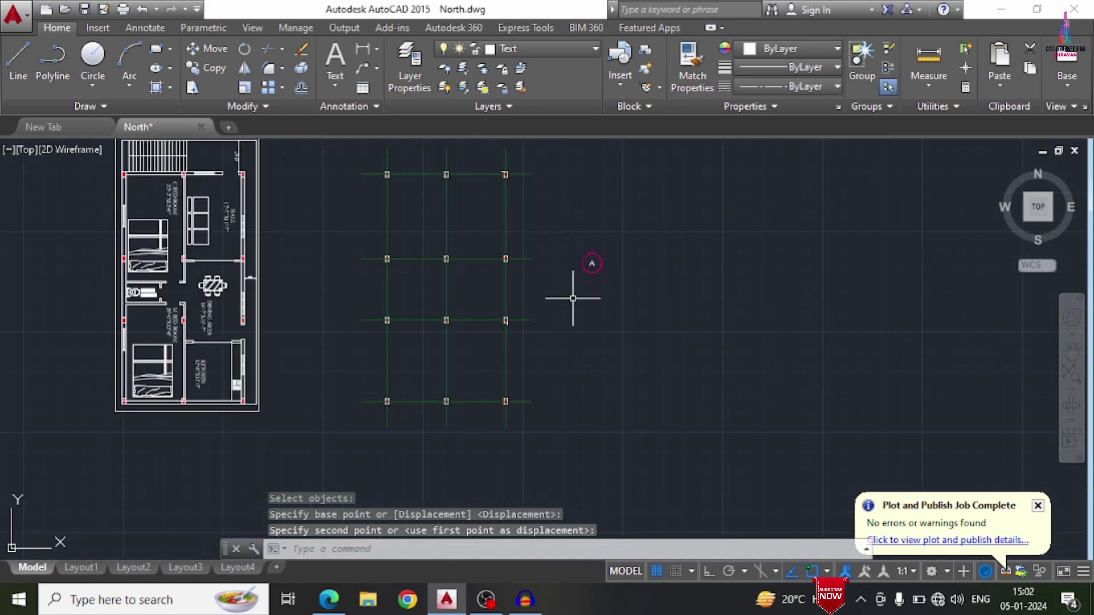
Step: Copy the A bubble to three grid-line ends, starting at the bottom grid line's left end
type("ct o")
key("Return")
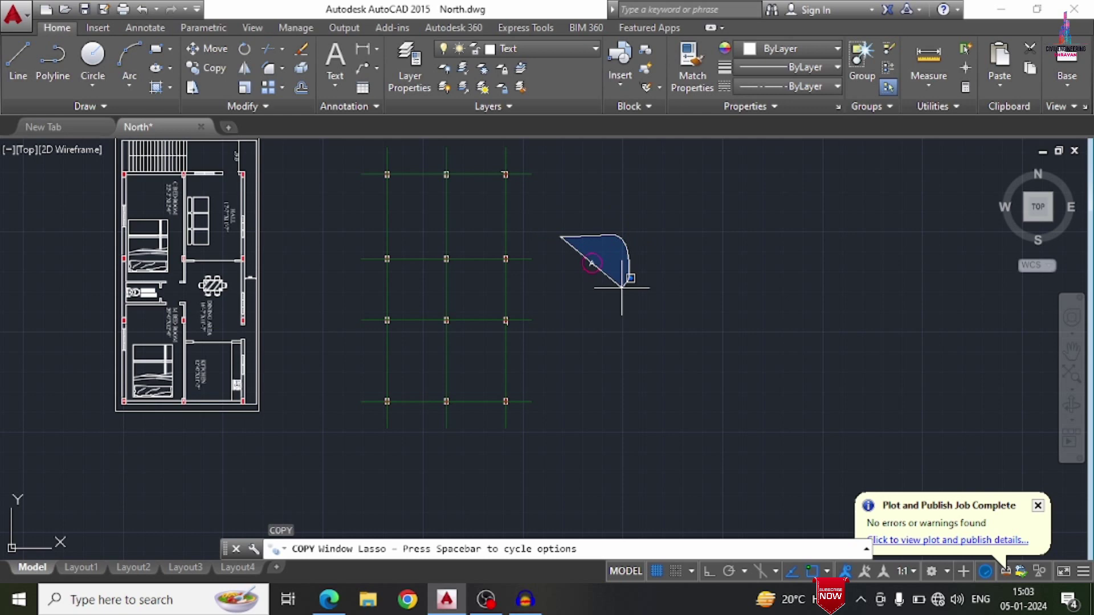
left_click_drag(621, 287, 622, 287)
key("Return")
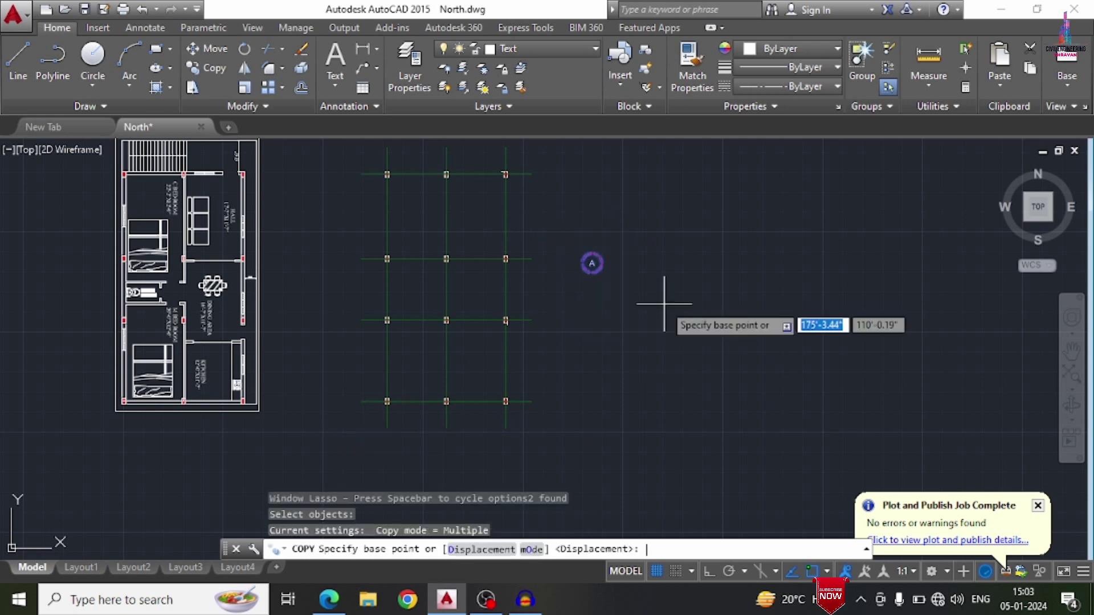
scroll(587, 261, "up", 5)
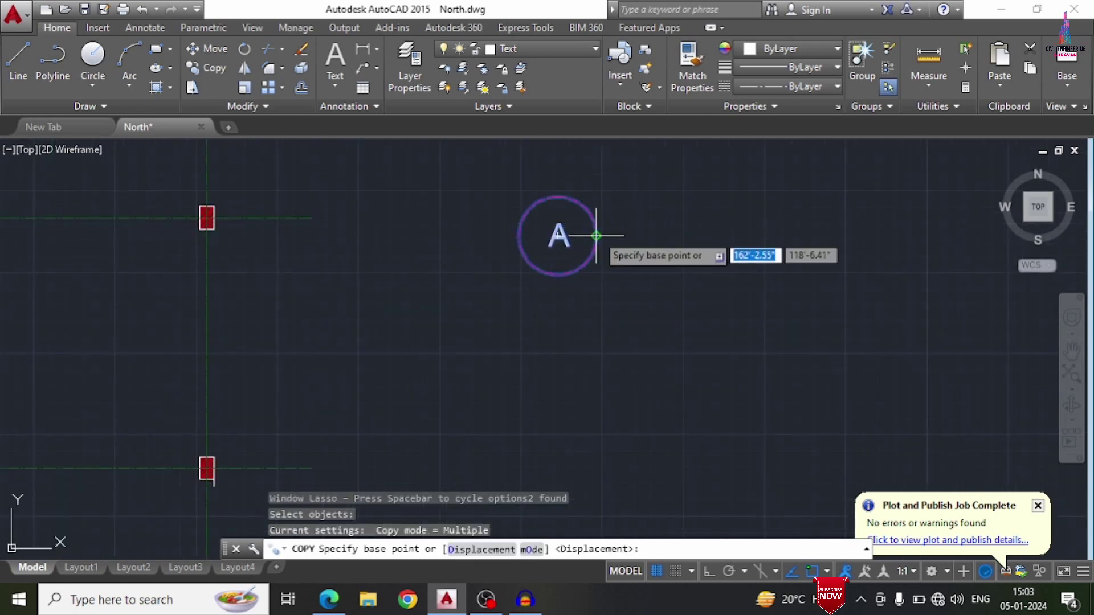
left_click(596, 235)
scroll(596, 235, "down", 5)
scroll(319, 399, "up", 3)
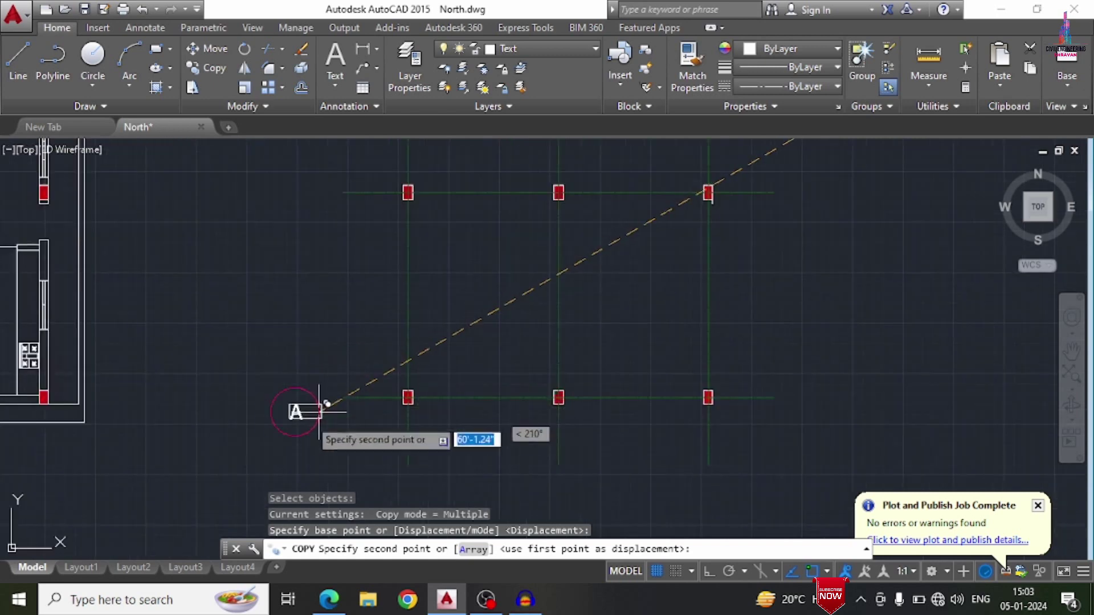
left_click(344, 391)
scroll(344, 391, "down", 4)
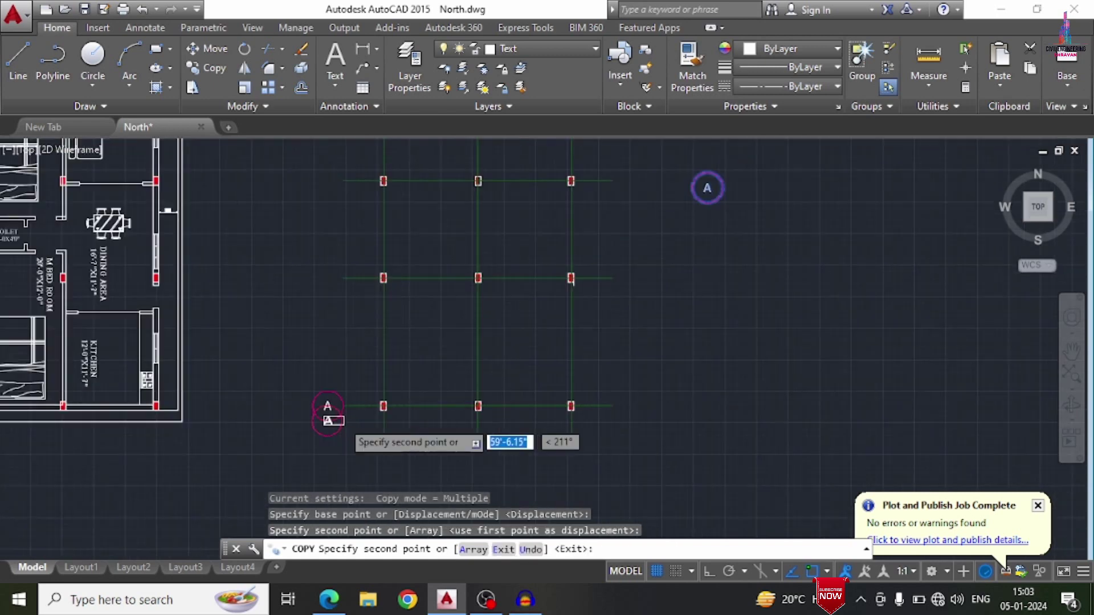
scroll(319, 325, "up", 5)
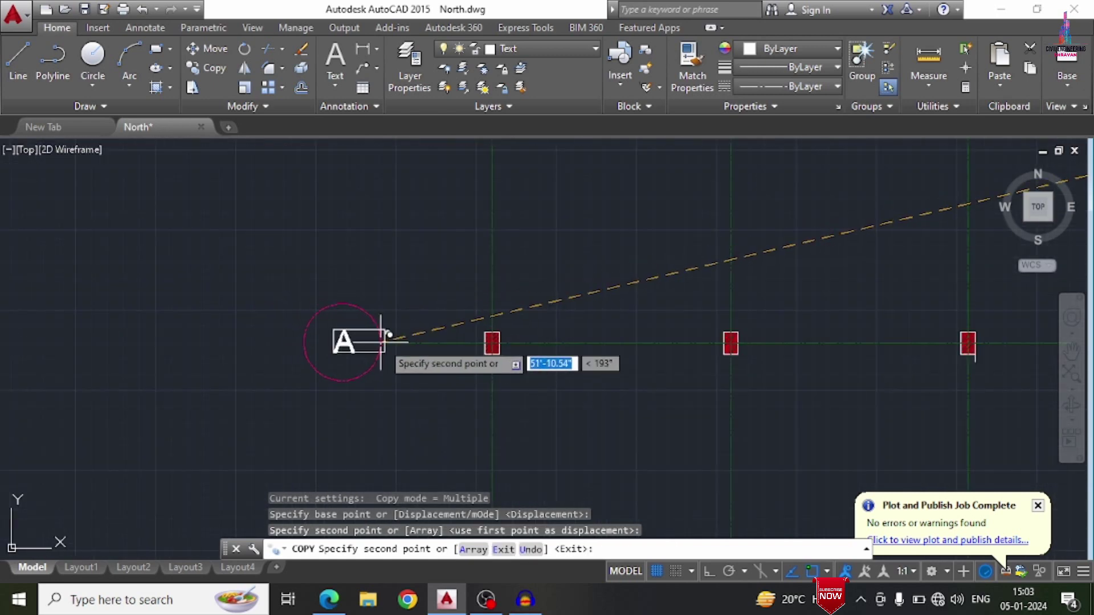
left_click(388, 342)
scroll(388, 342, "down", 5)
scroll(376, 322, "up", 5)
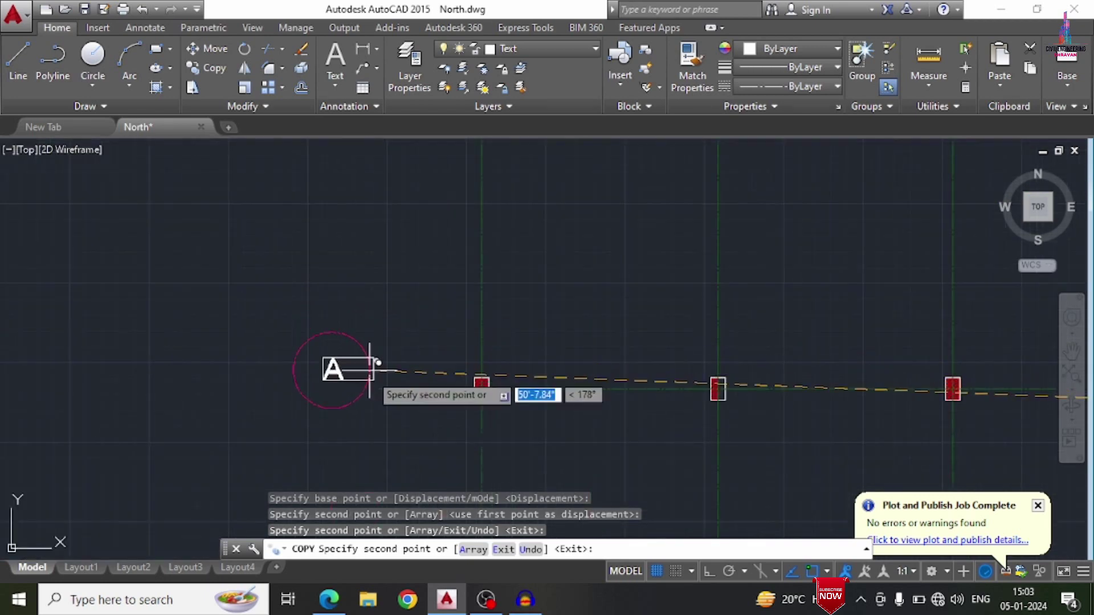
left_click(383, 375)
scroll(383, 375, "down", 4)
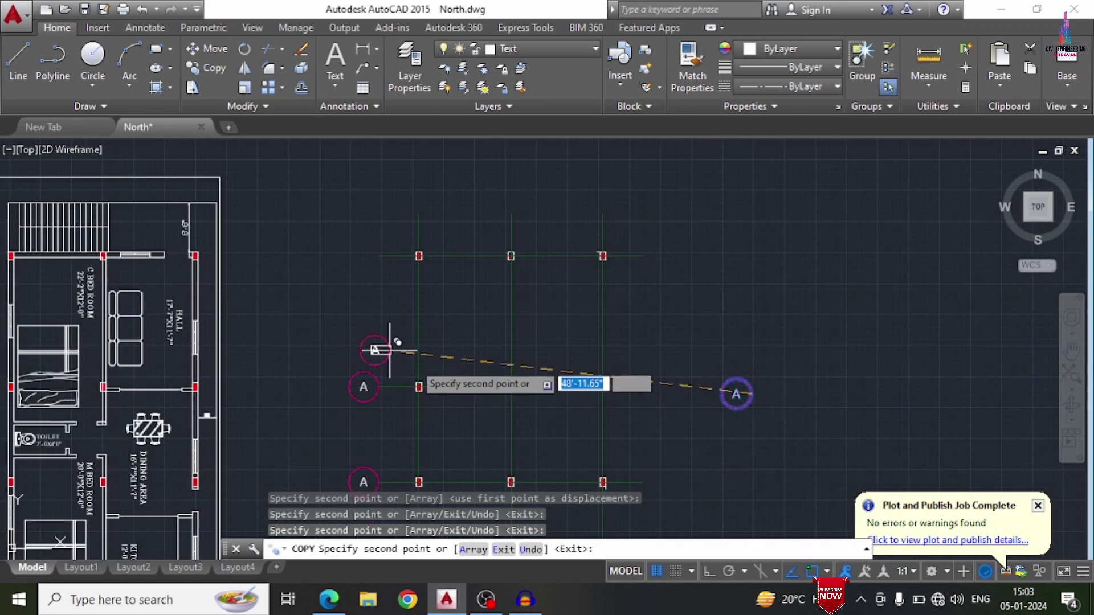
scroll(356, 256, "up", 5)
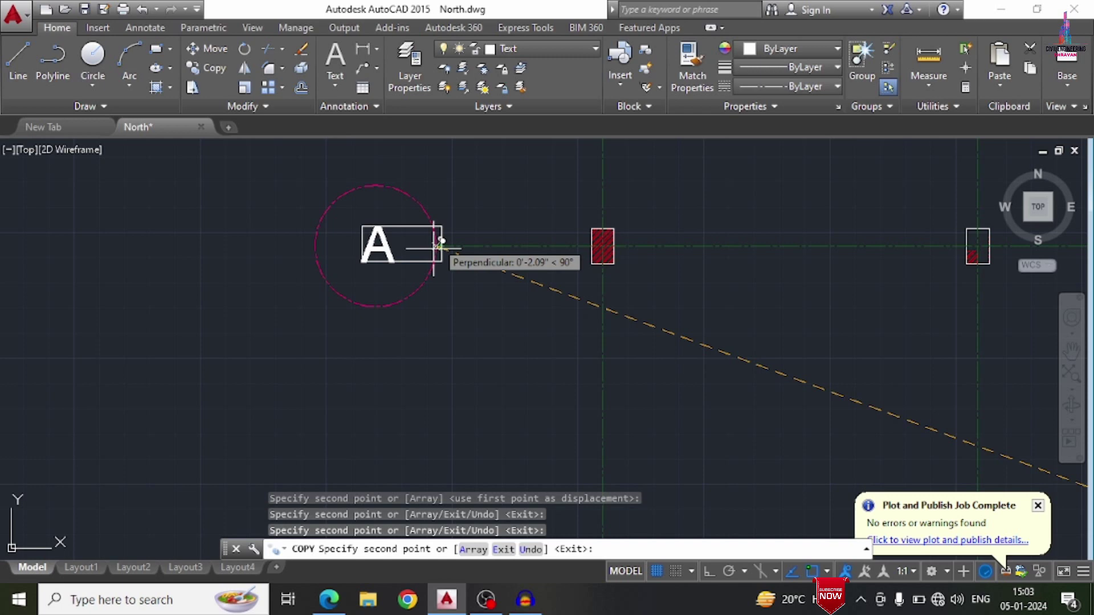
scroll(364, 302, "down", 6)
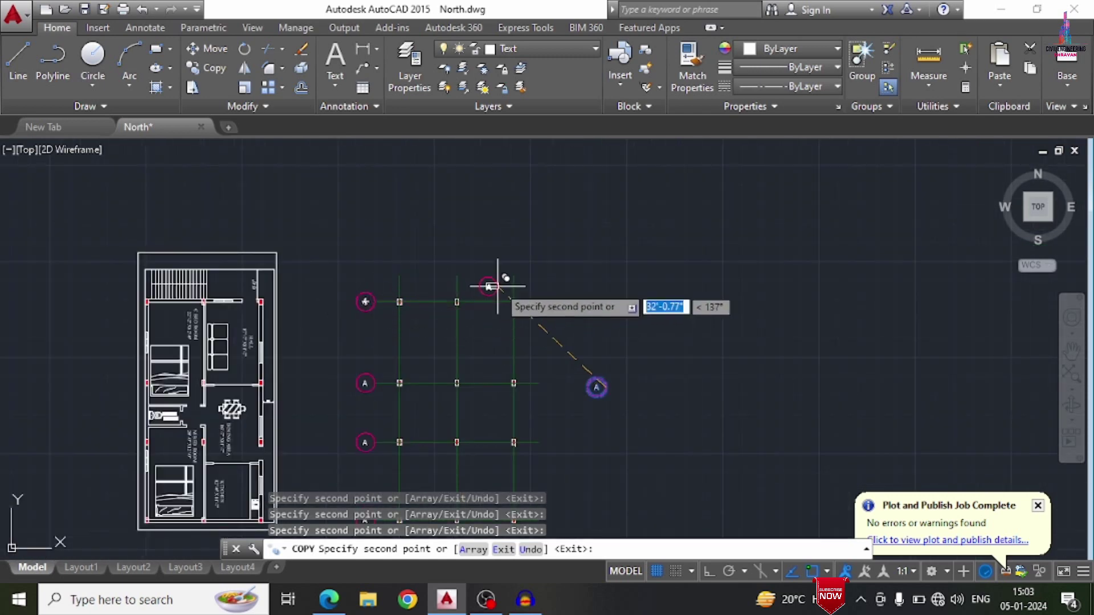
key("Escape")
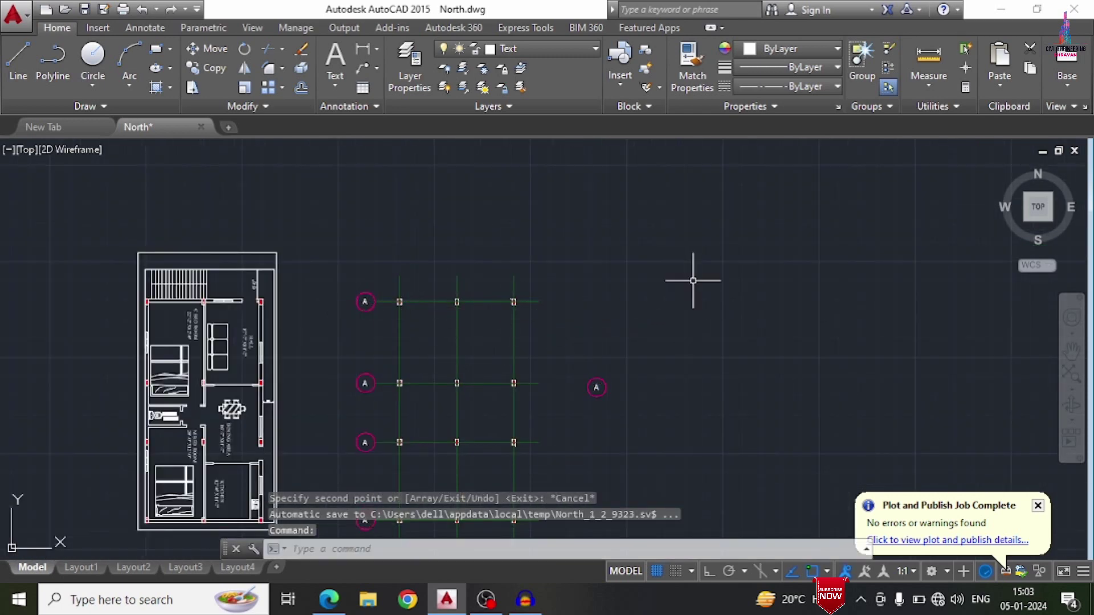
Step: Copy the A bubble above the left, middle and right grid columns
type("co")
key("Return")
scroll(585, 364, "up", 4)
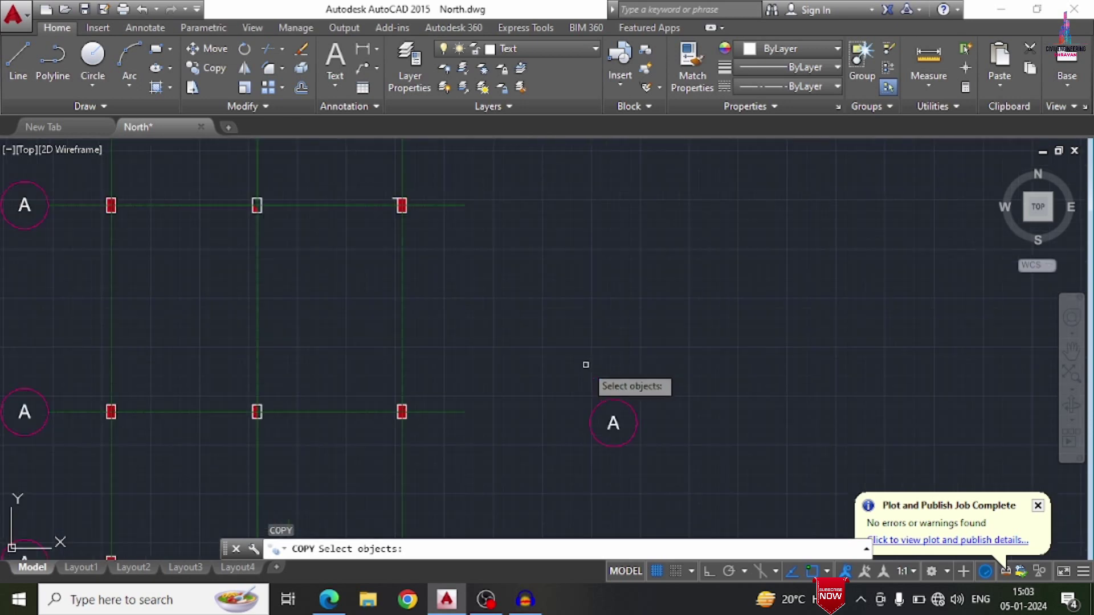
mouse_move(594, 353)
left_mouse_down()
mouse_move(589, 504)
mouse_move(578, 501)
left_mouse_up()
key("Return")
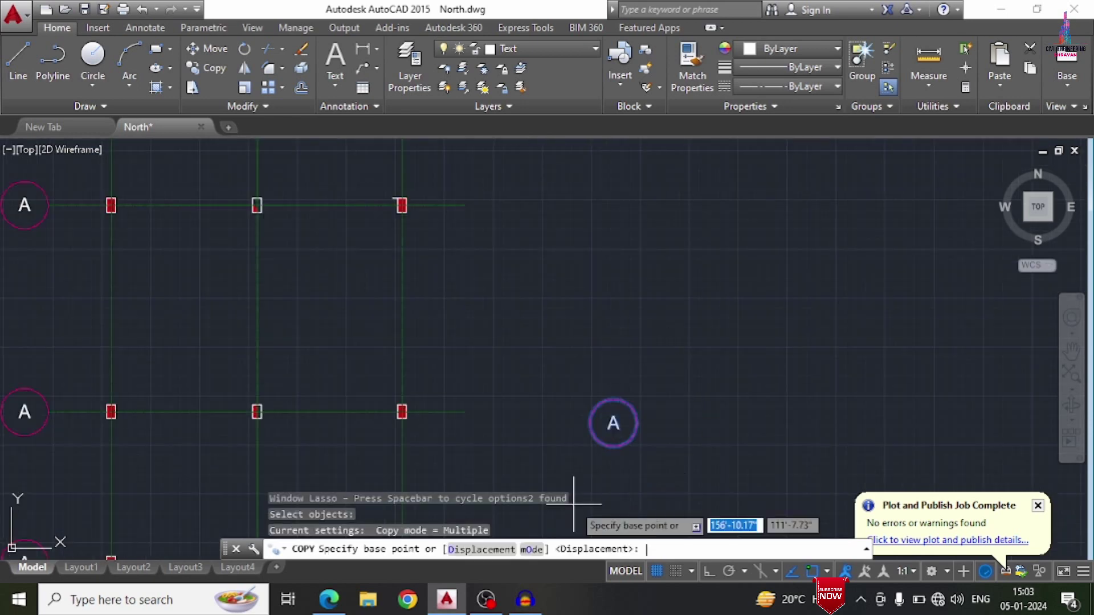
left_click(613, 426)
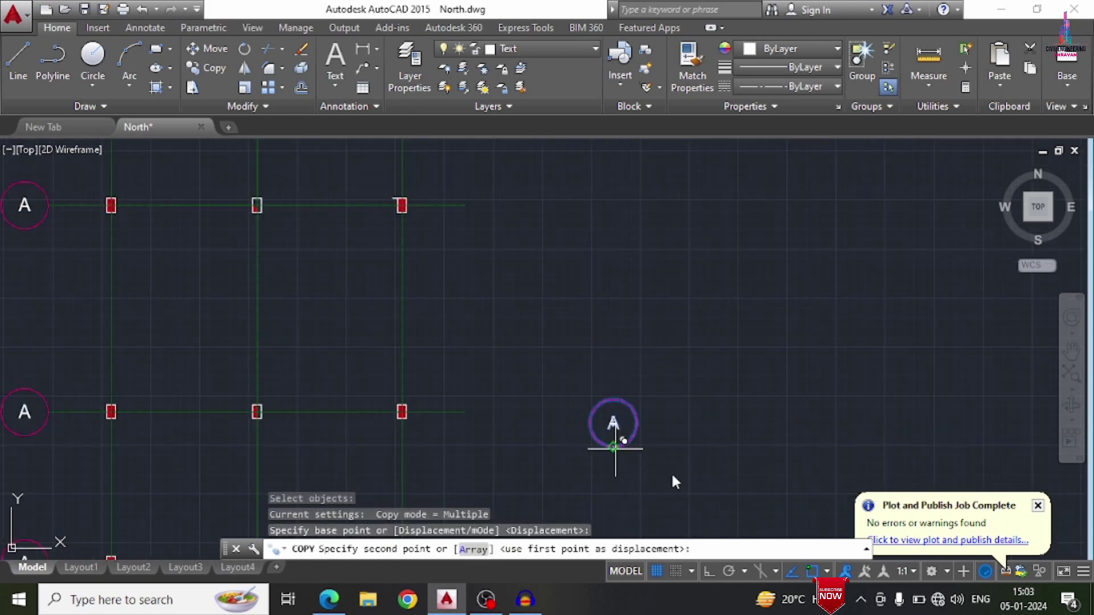
scroll(674, 480, "down", 2)
scroll(310, 251, "up", 4)
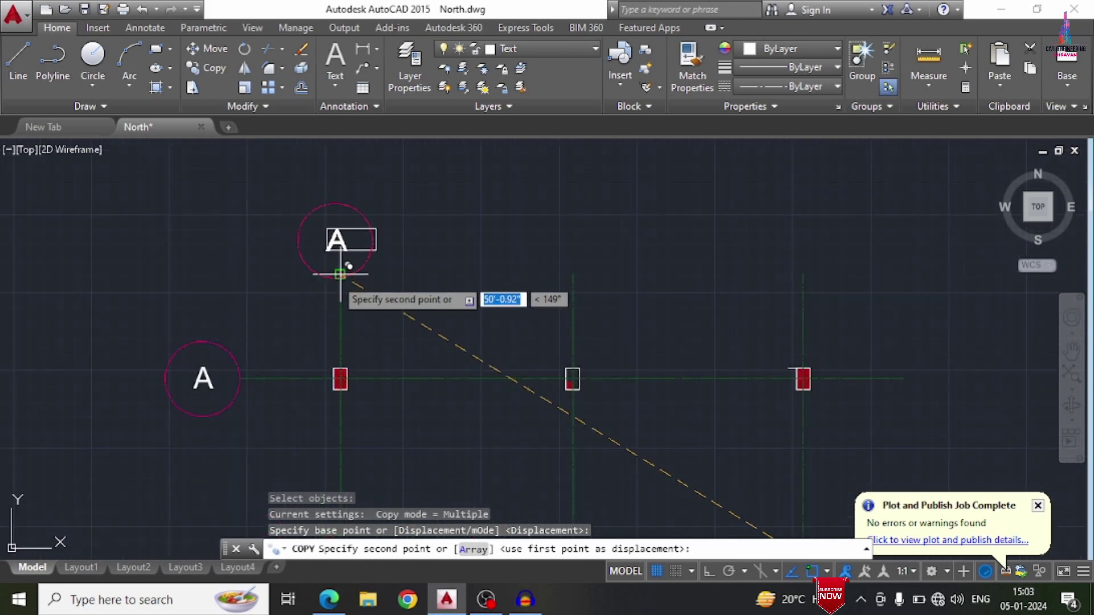
left_click(340, 274)
left_click(573, 274)
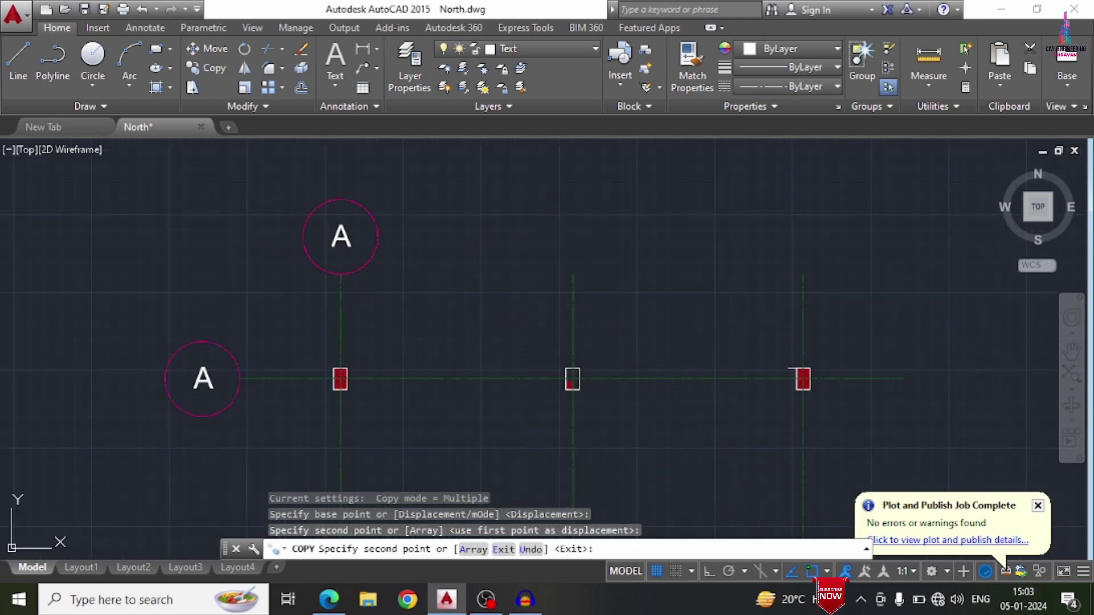
left_click(803, 274)
scroll(769, 276, "down", 4)
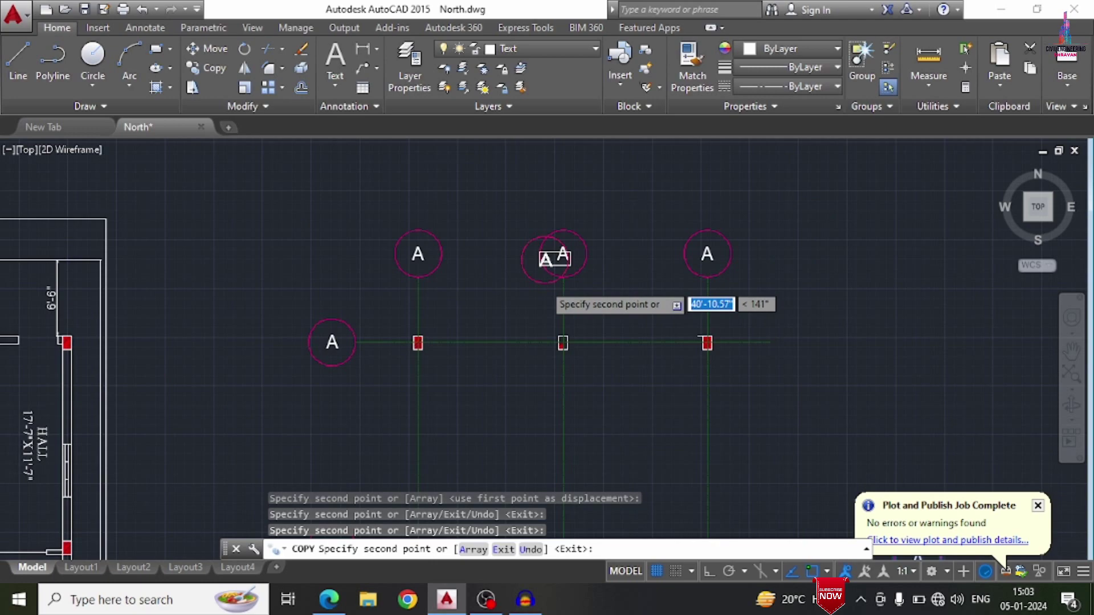
key("Escape")
Step: Copy the A bubble to the right ends of the top, second and bottom rows
scroll(737, 335, "down", 4)
scroll(713, 271, "up", 6)
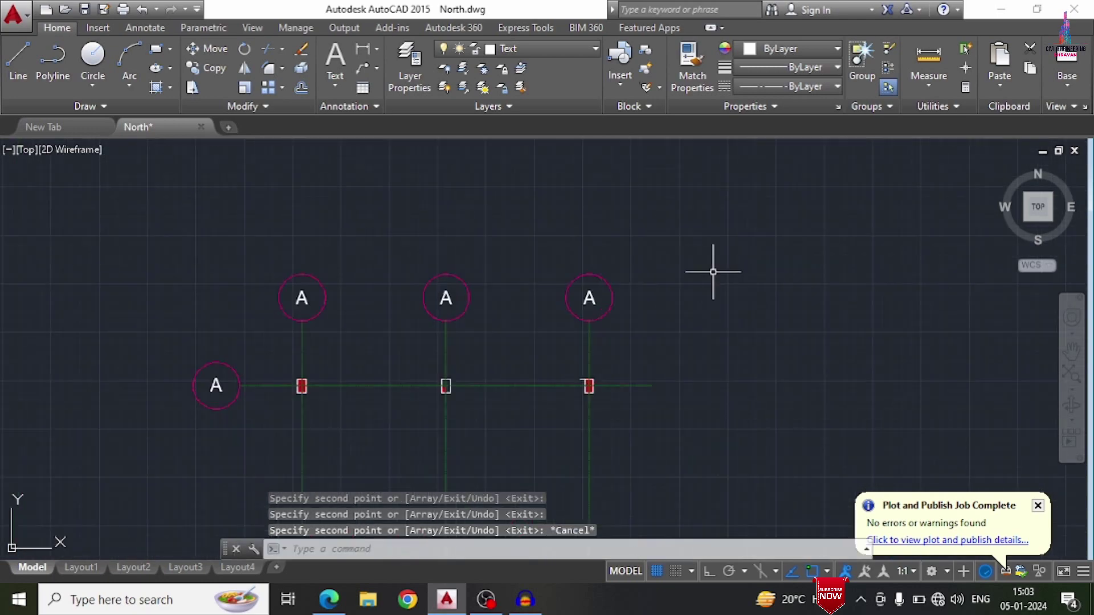
key("Return")
scroll(706, 296, "down", 4)
mouse_move(712, 370)
left_mouse_down()
mouse_move(806, 392)
mouse_move(720, 427)
left_mouse_up()
key("Return")
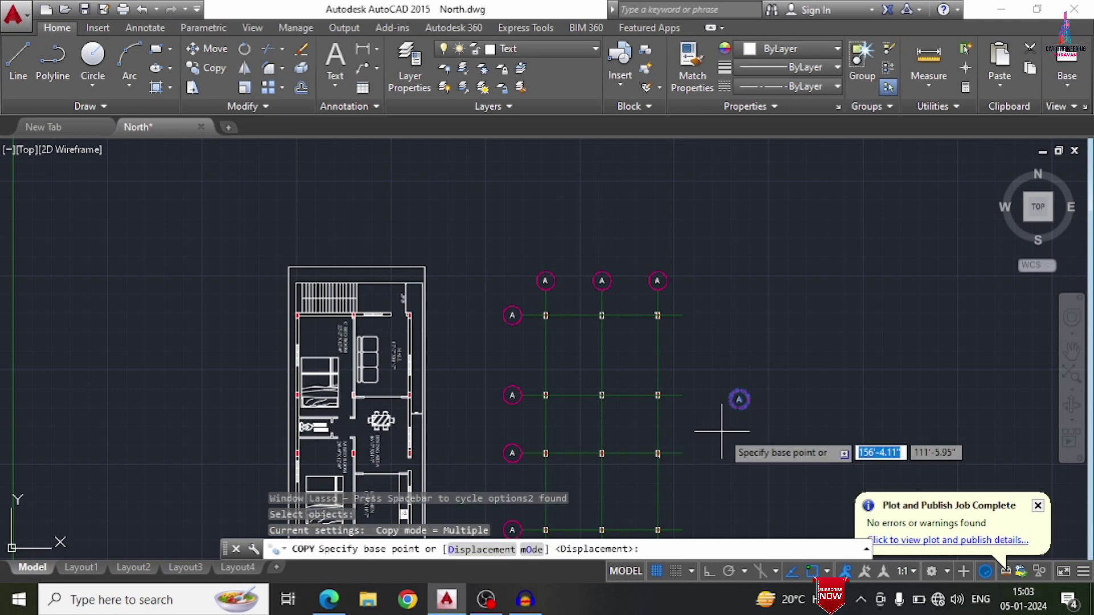
scroll(708, 386, "up", 4)
left_click(730, 399)
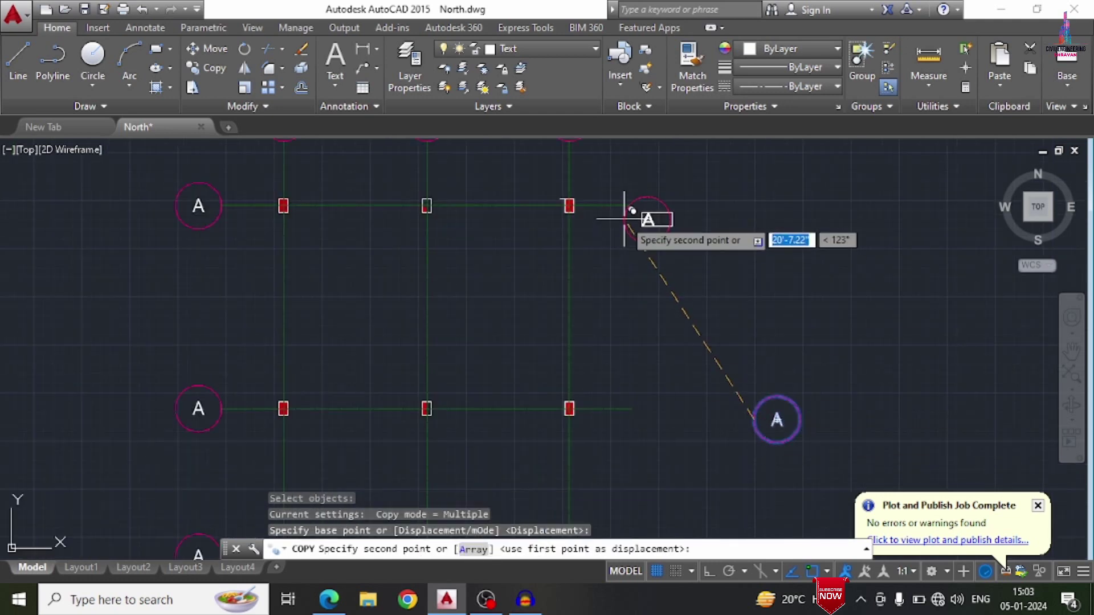
left_click(631, 205)
left_click(630, 408)
scroll(635, 341, "down", 3)
scroll(624, 319, "down", 2)
scroll(610, 310, "up", 5)
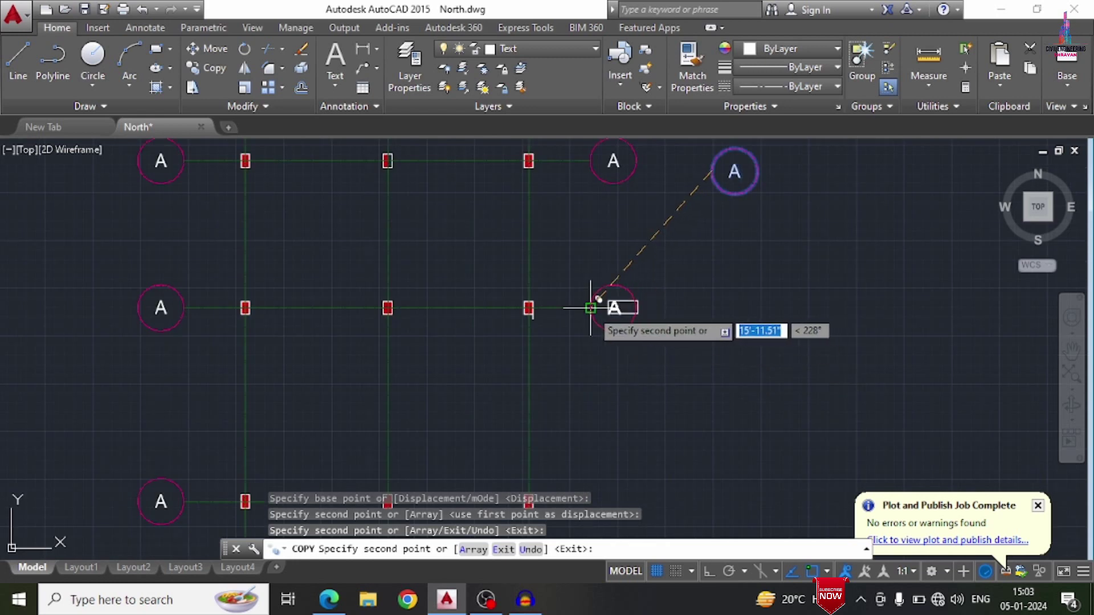
scroll(591, 308, "down", 2)
scroll(596, 347, "up", 4)
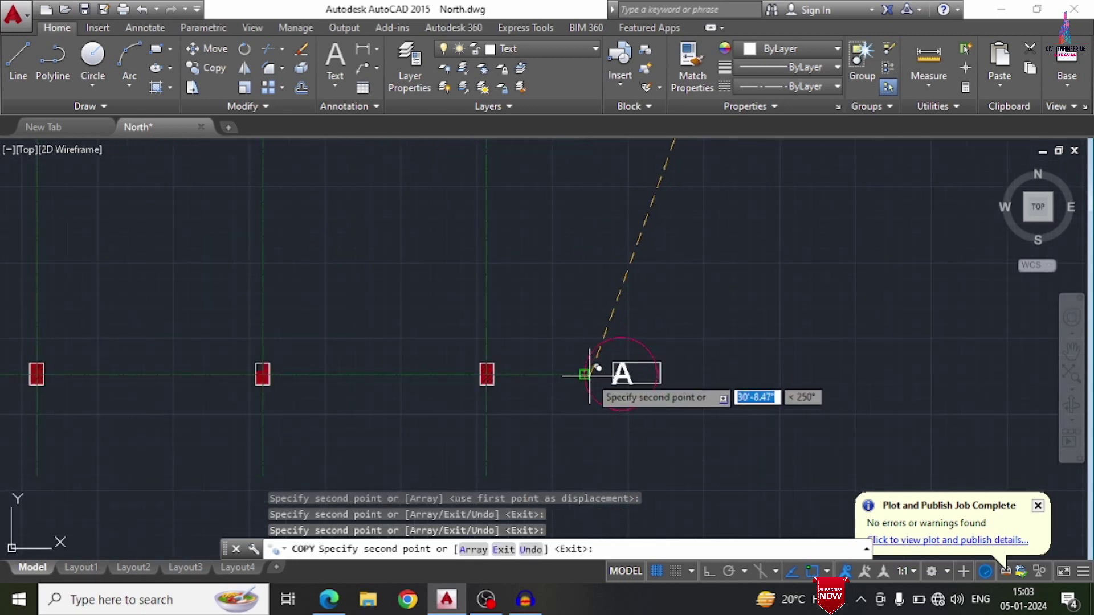
left_click(589, 374)
scroll(623, 391, "down", 3)
key("Escape")
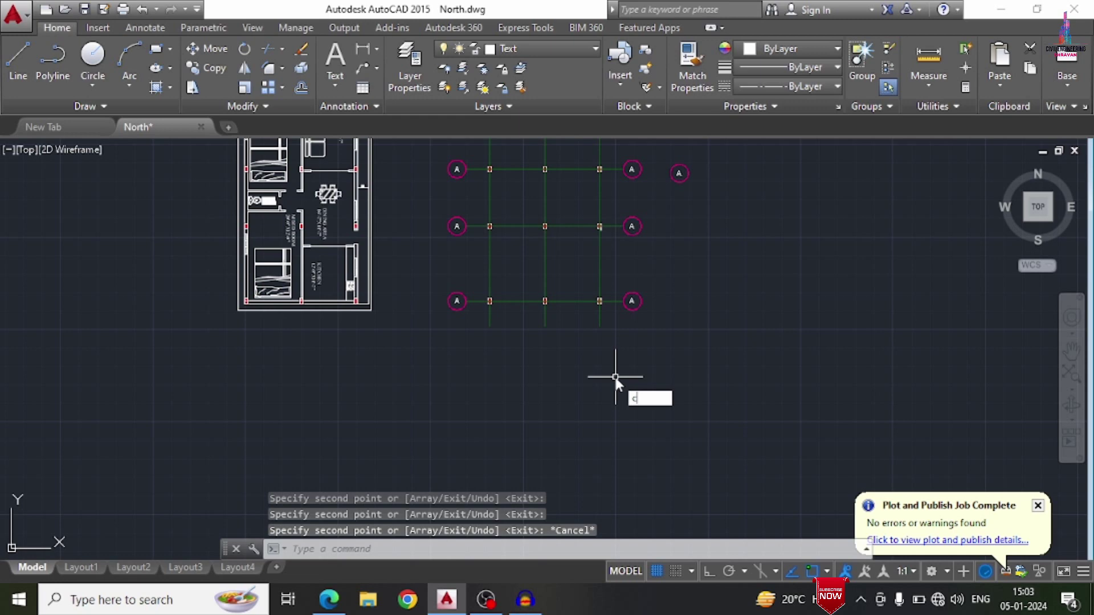
Step: Copy the A bubble below the right, middle and left grid columns
key("Return")
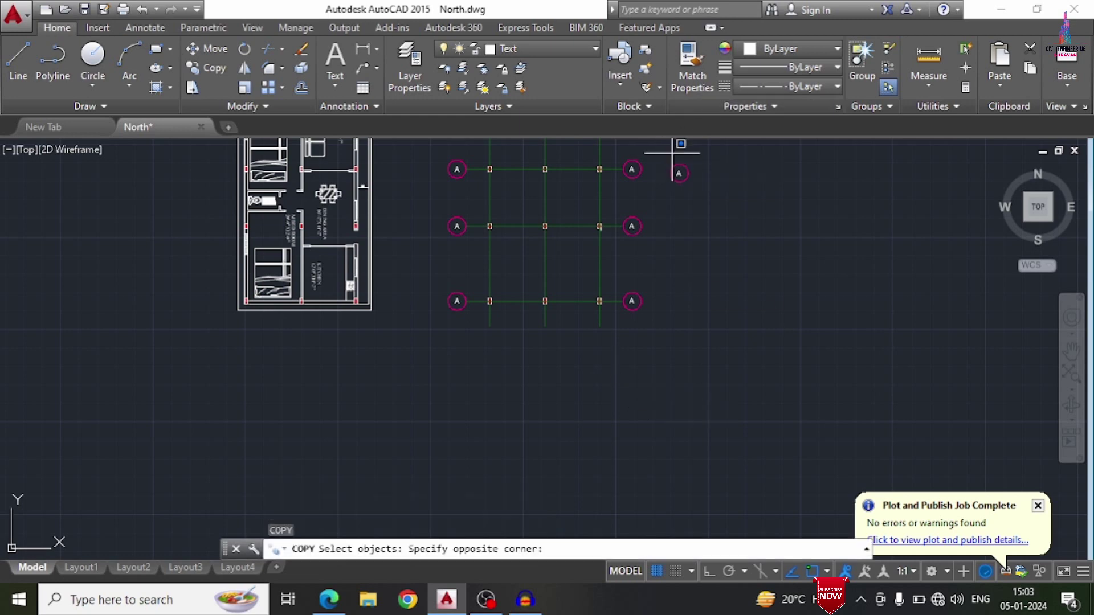
left_click_drag(670, 212, 655, 215)
key("Return")
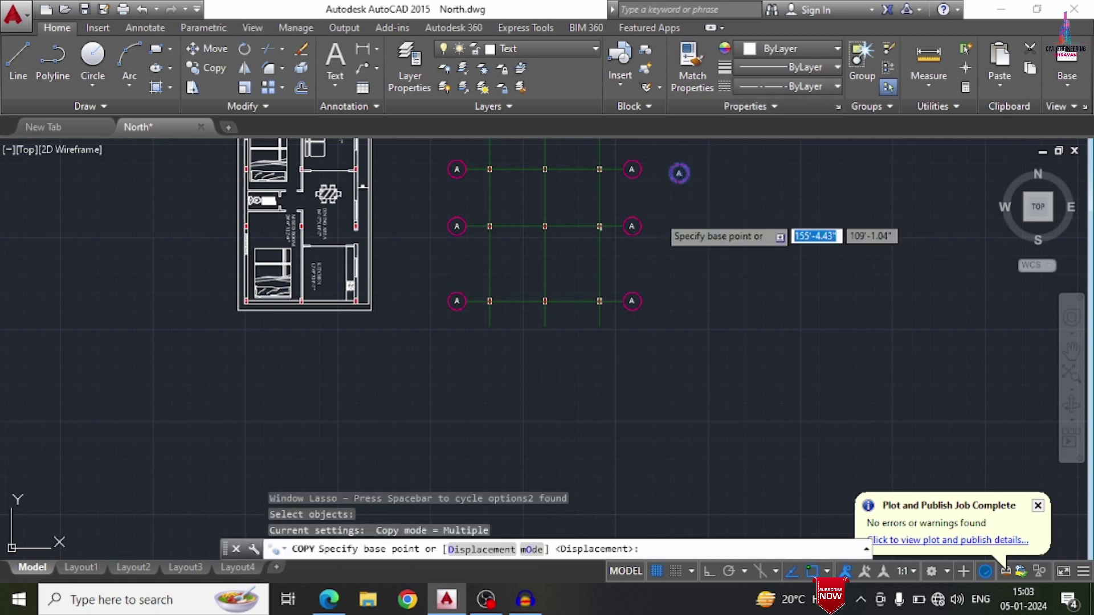
scroll(677, 165, "up", 8)
left_click(683, 169)
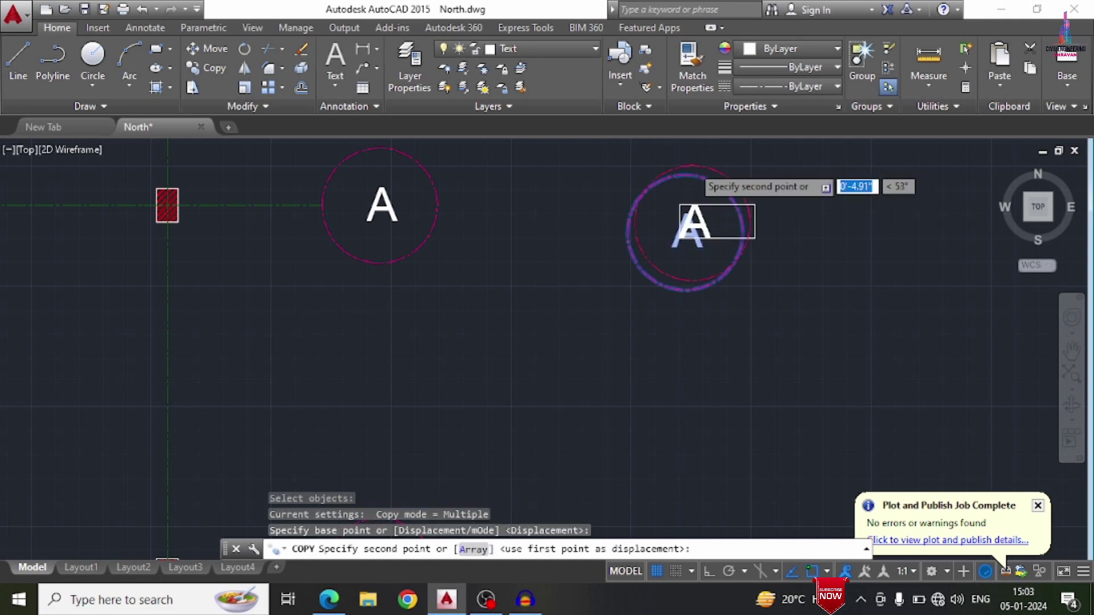
scroll(692, 225, "down", 6)
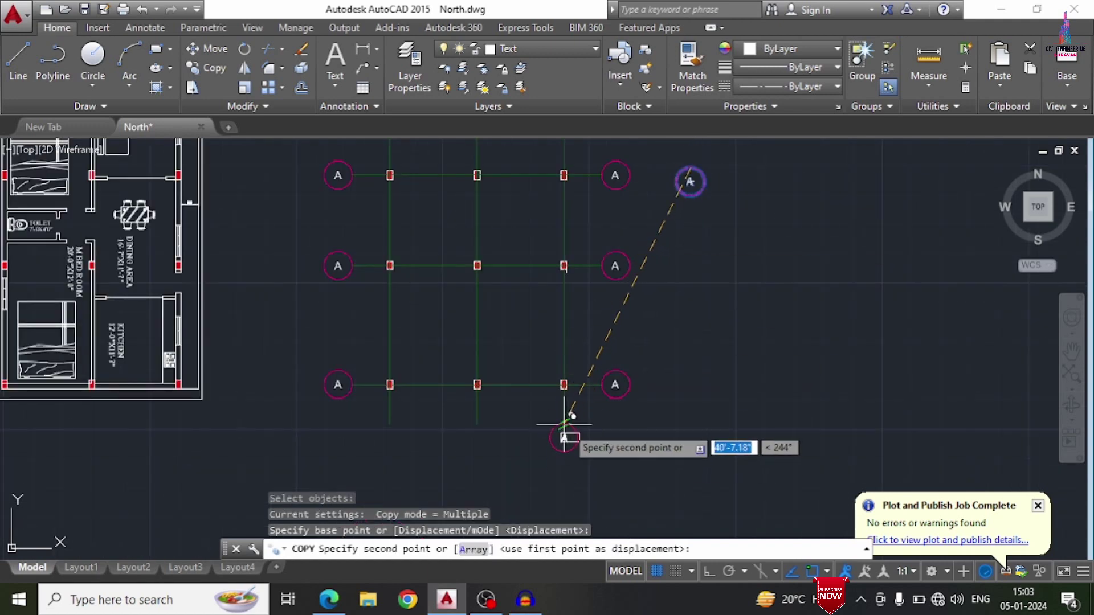
scroll(572, 416, "up", 4)
left_click(566, 404)
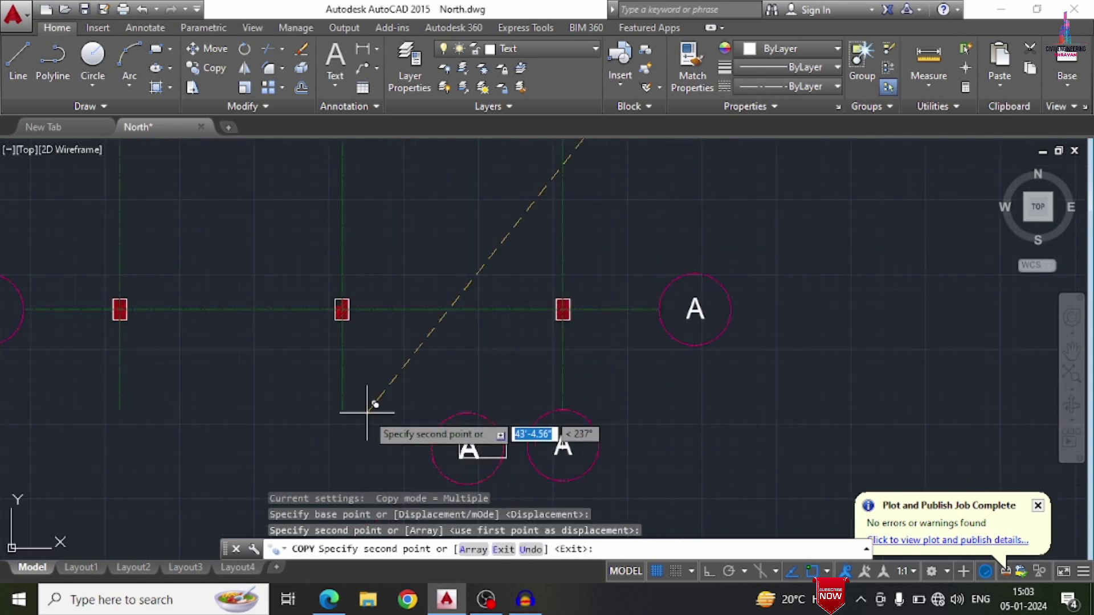
left_click(342, 405)
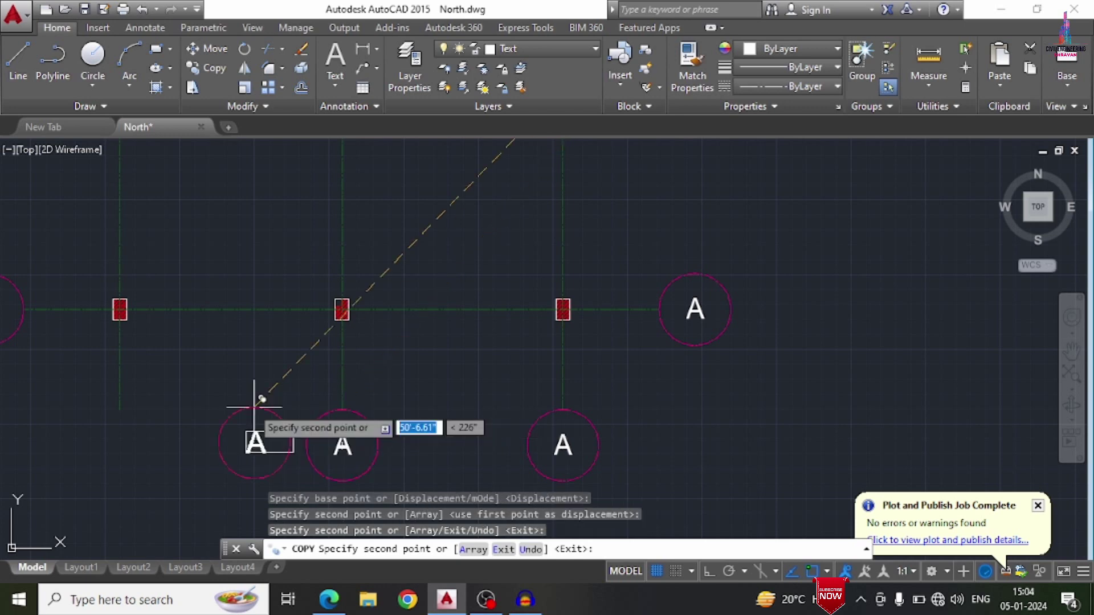
left_click(120, 409)
scroll(481, 387, "down", 6)
key("Escape")
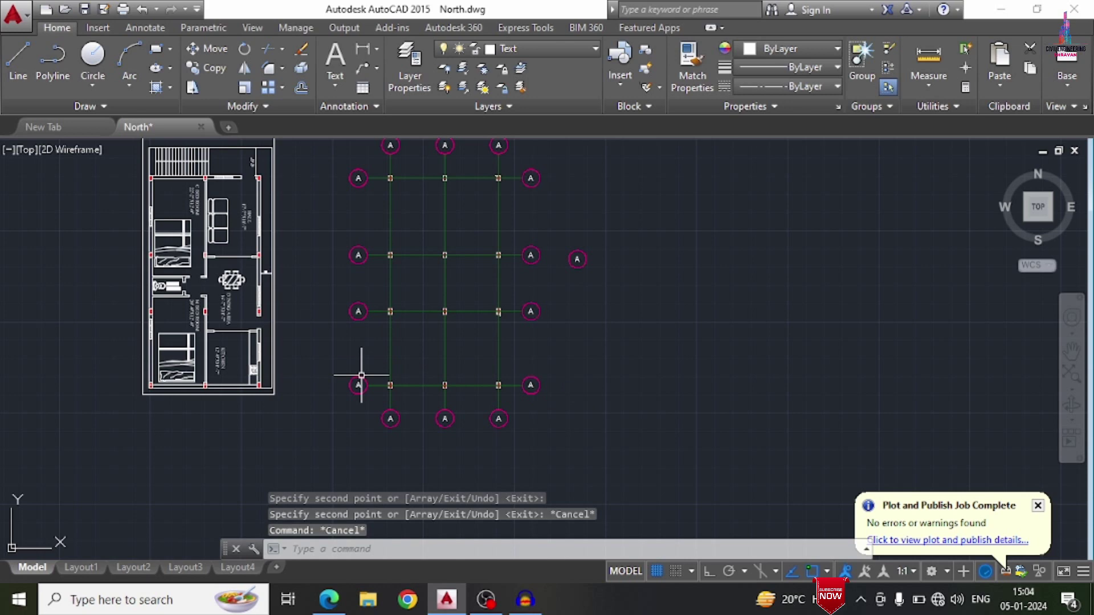
Step: Relabel three left-side row bubbles as B, C and D
scroll(361, 375, "up", 5)
double_click(377, 293)
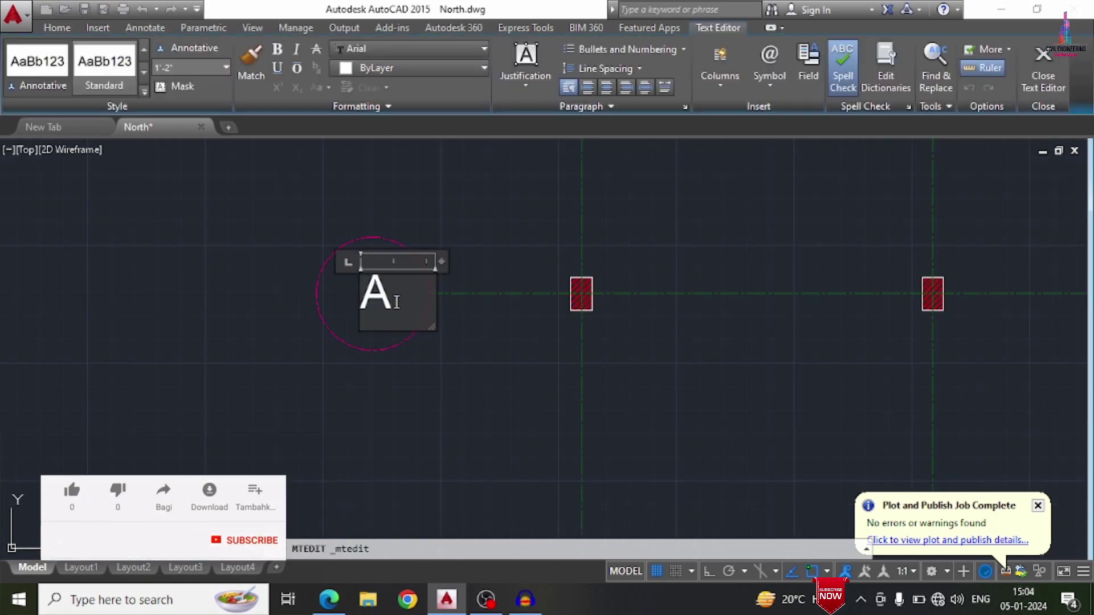
type("B")
left_click(412, 408)
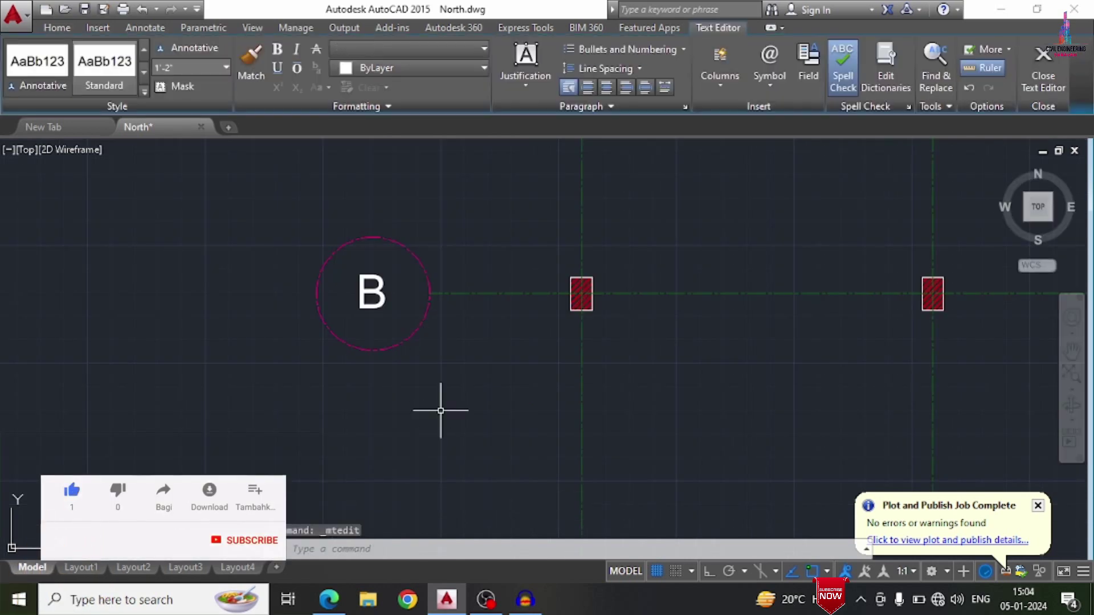
scroll(439, 408, "down", 5)
scroll(424, 290, "up", 2)
double_click(426, 292)
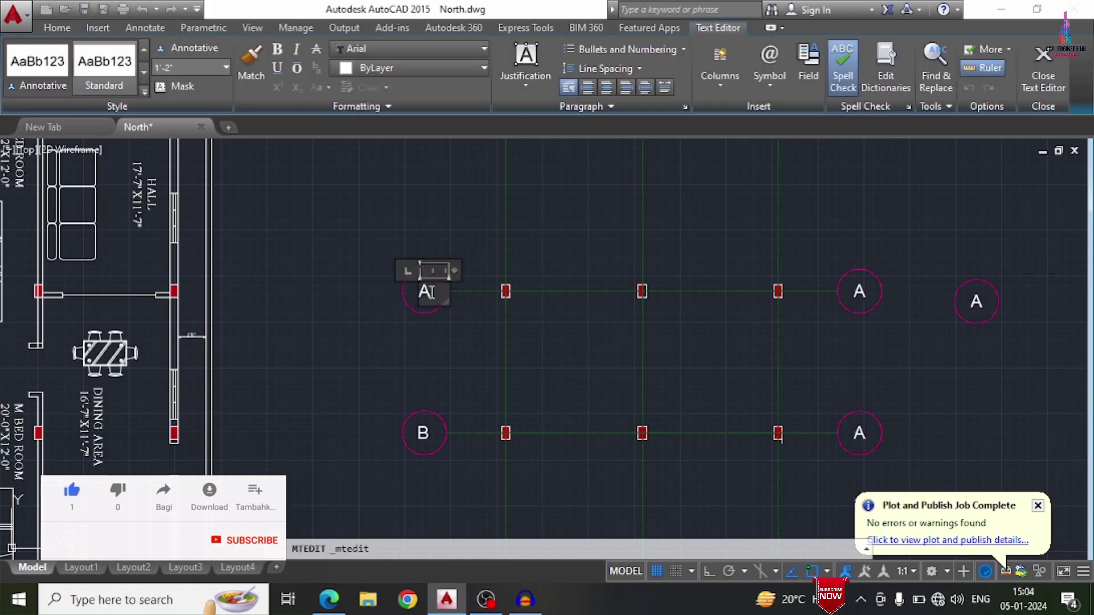
key("BackSpace")
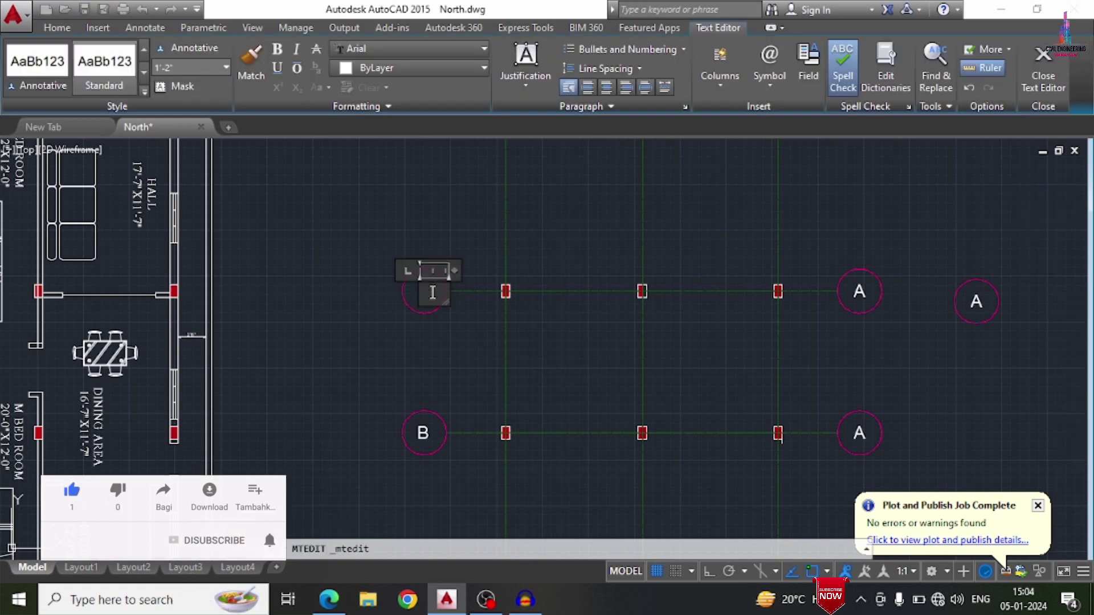
type("C")
left_click(408, 228)
scroll(415, 310, "down", 5)
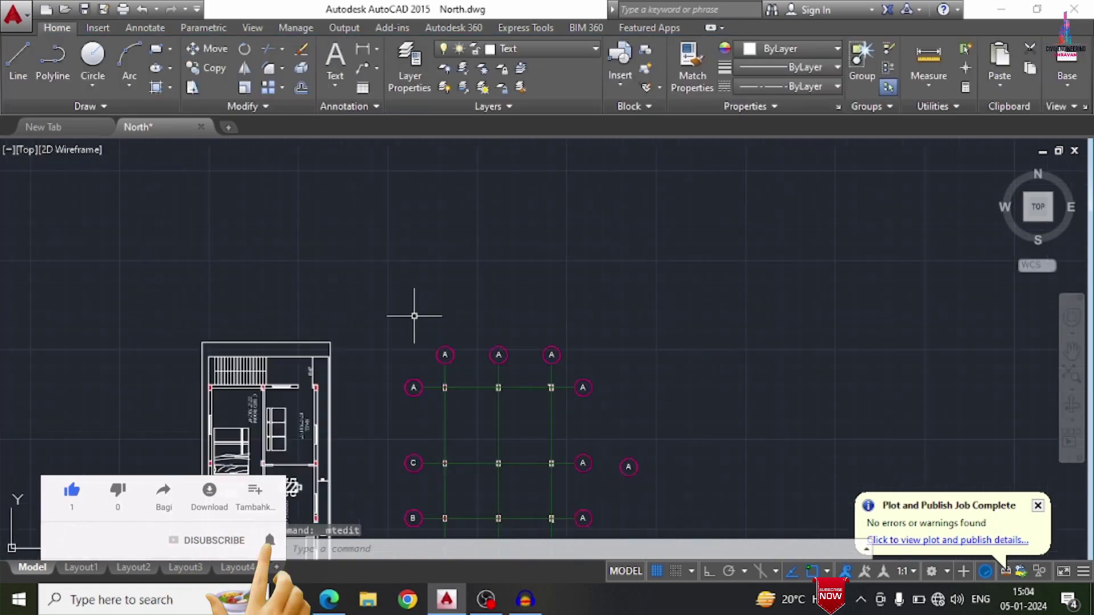
scroll(407, 508, "up", 5)
double_click(416, 478)
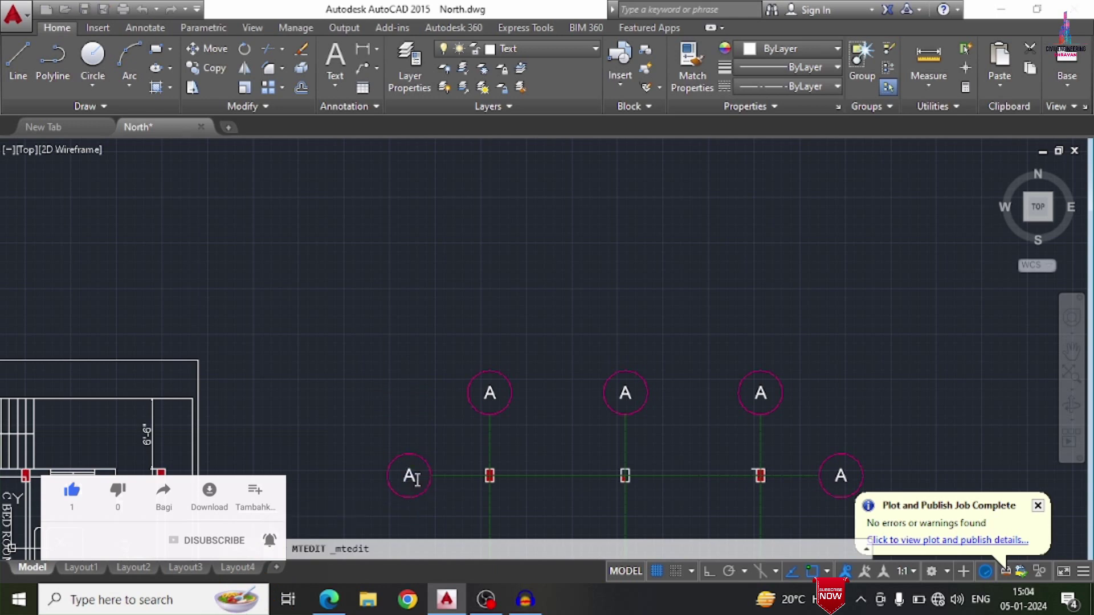
type("D")
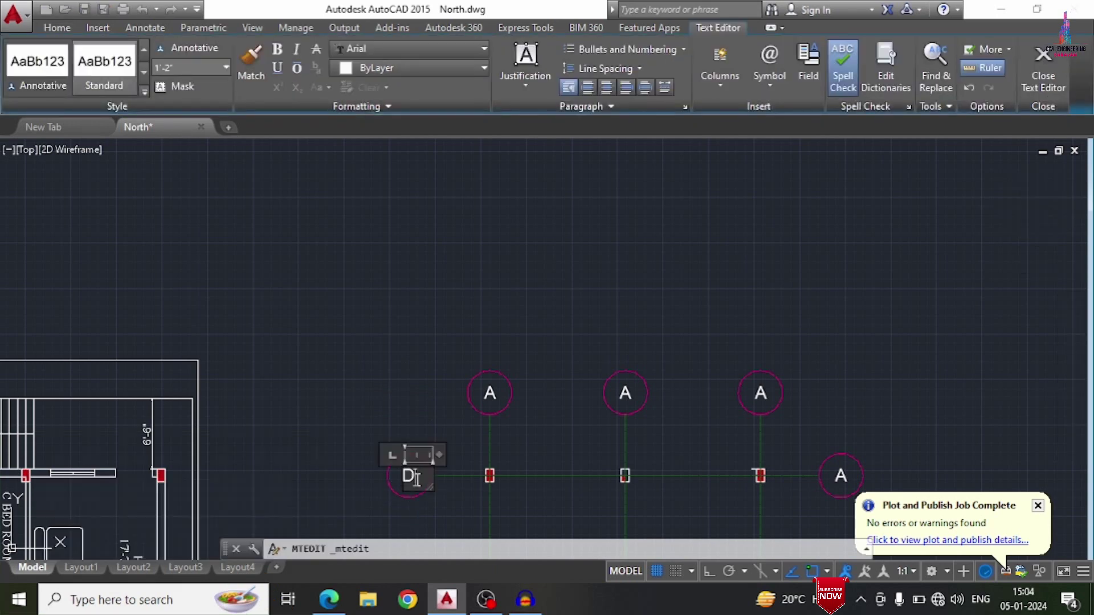
left_click(434, 400)
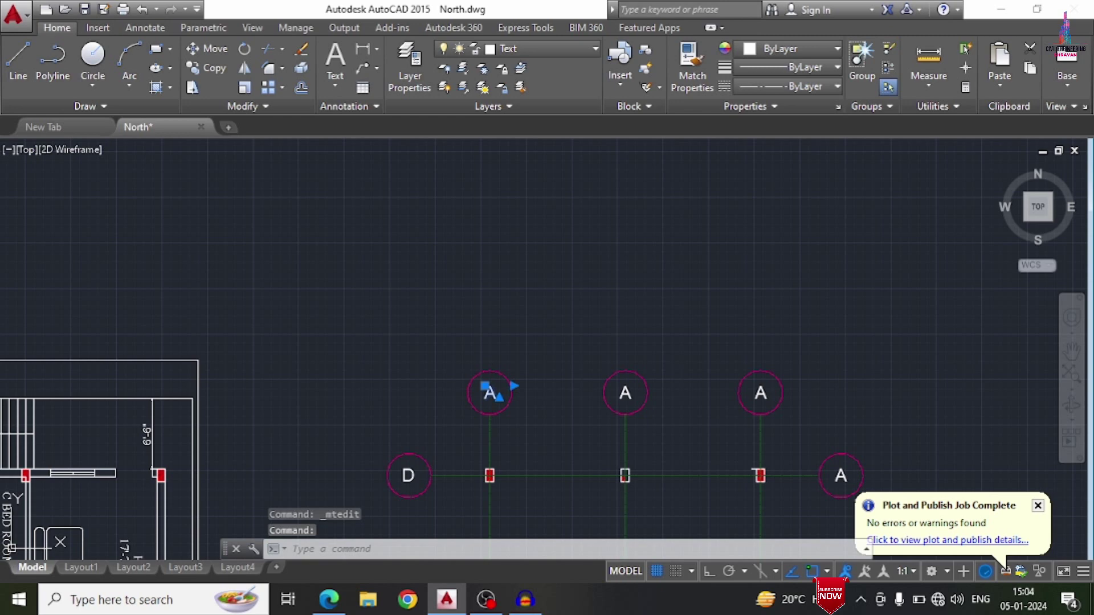
Step: Change the three top column bubbles to read 1, 2 and 3
double_click(490, 393)
type("1")
left_click(558, 353)
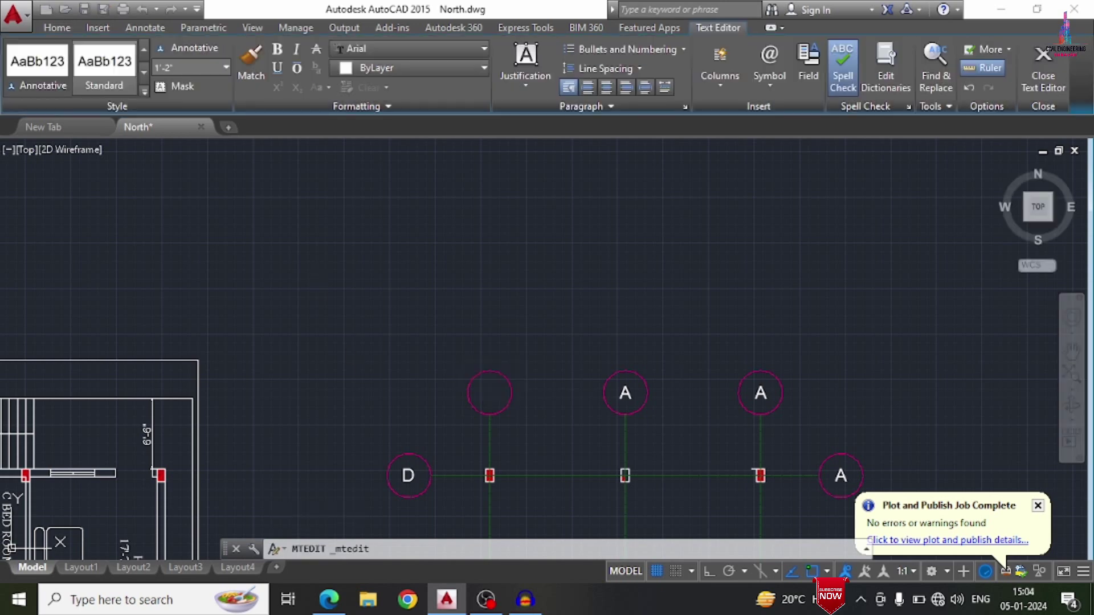
double_click(627, 387)
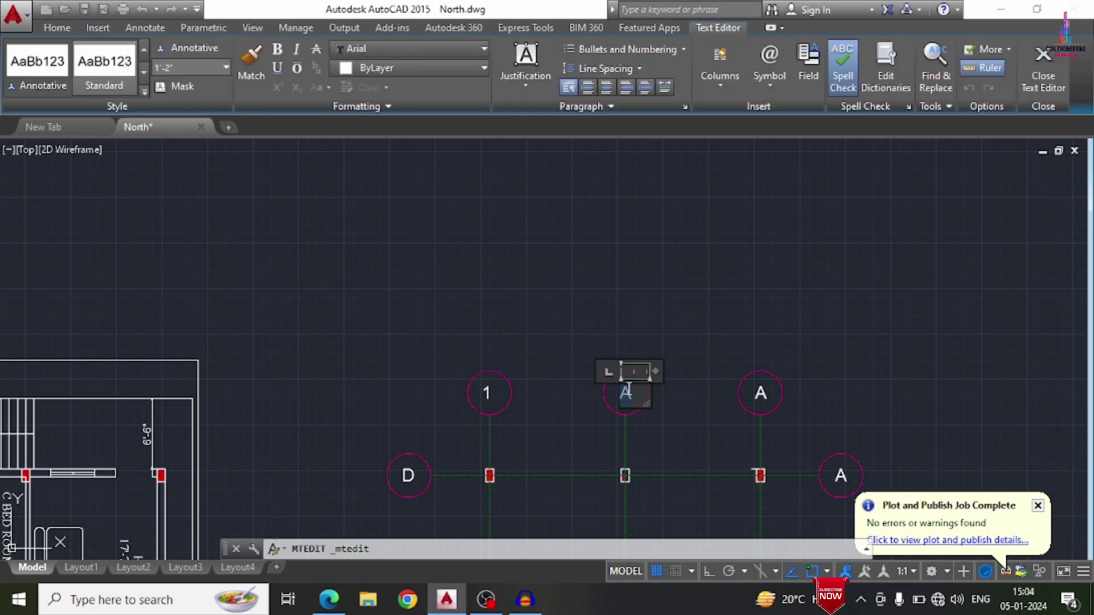
left_click(712, 370)
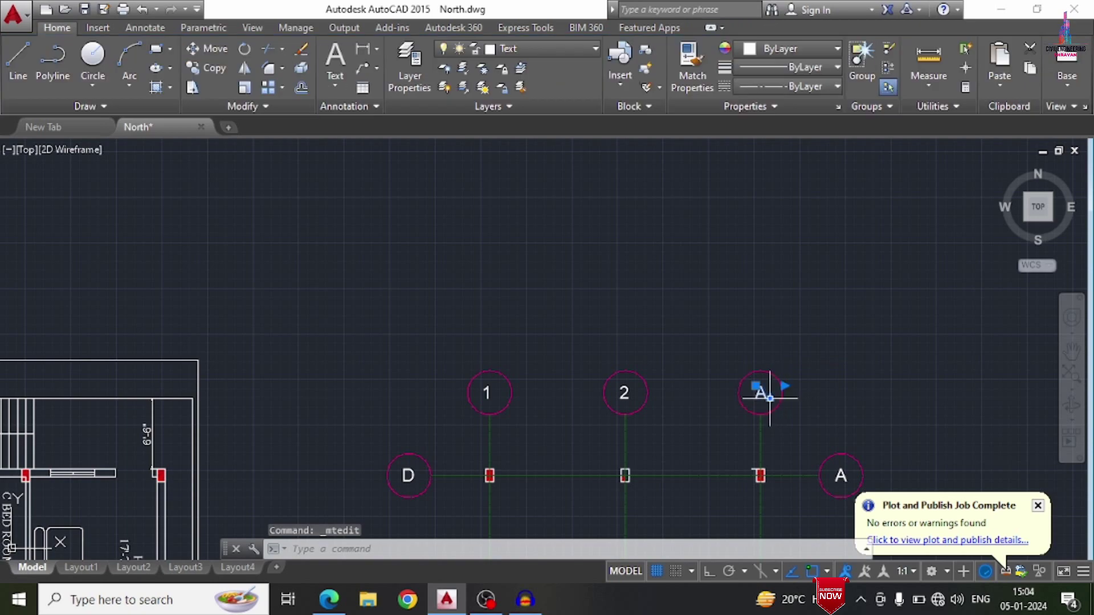
double_click(764, 399)
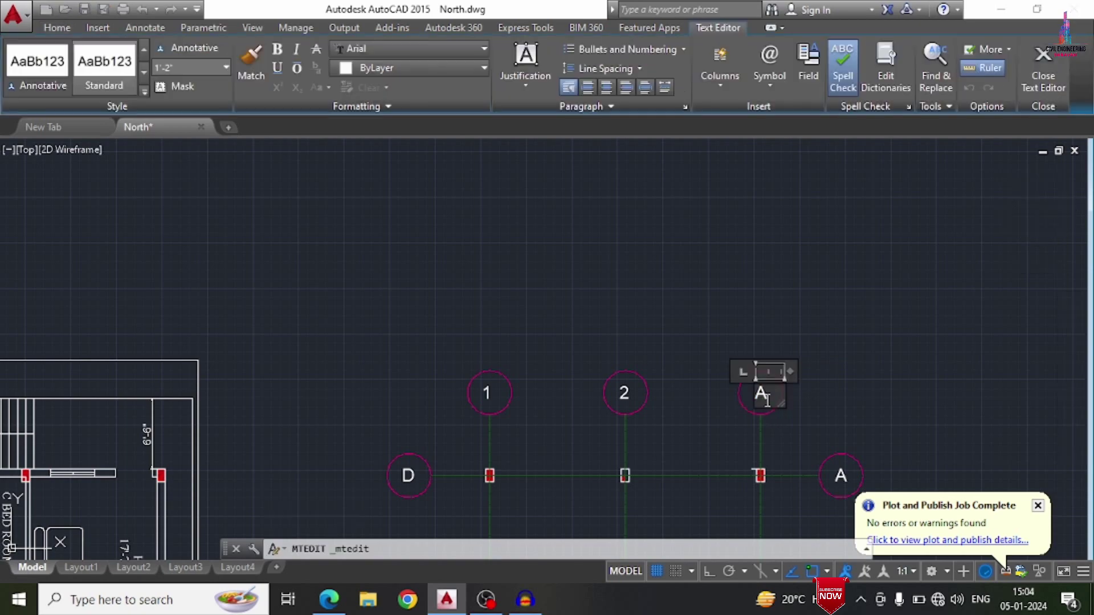
left_click(707, 303)
scroll(633, 337, "down", 6)
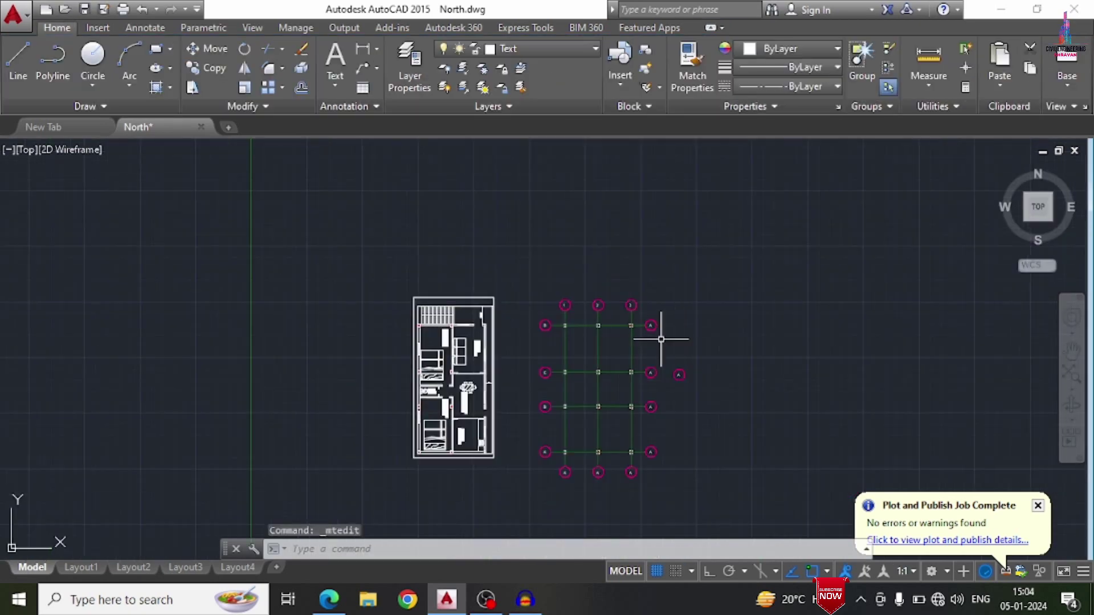
Step: Change the right-end row bubble letters to D, C and B
scroll(661, 339, "up", 4)
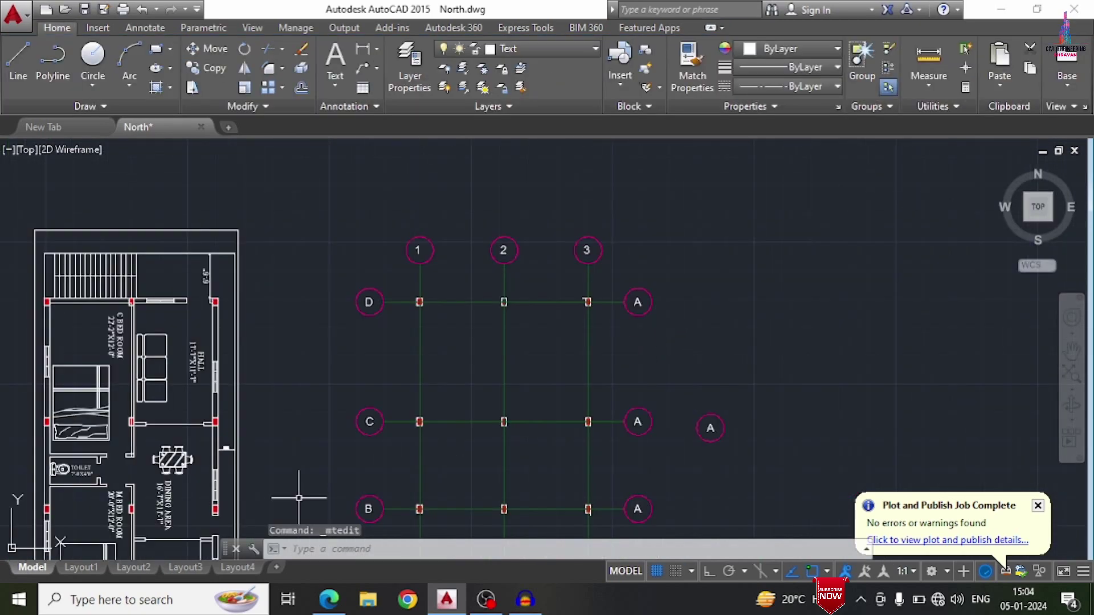
scroll(639, 311, "up", 4)
double_click(639, 311)
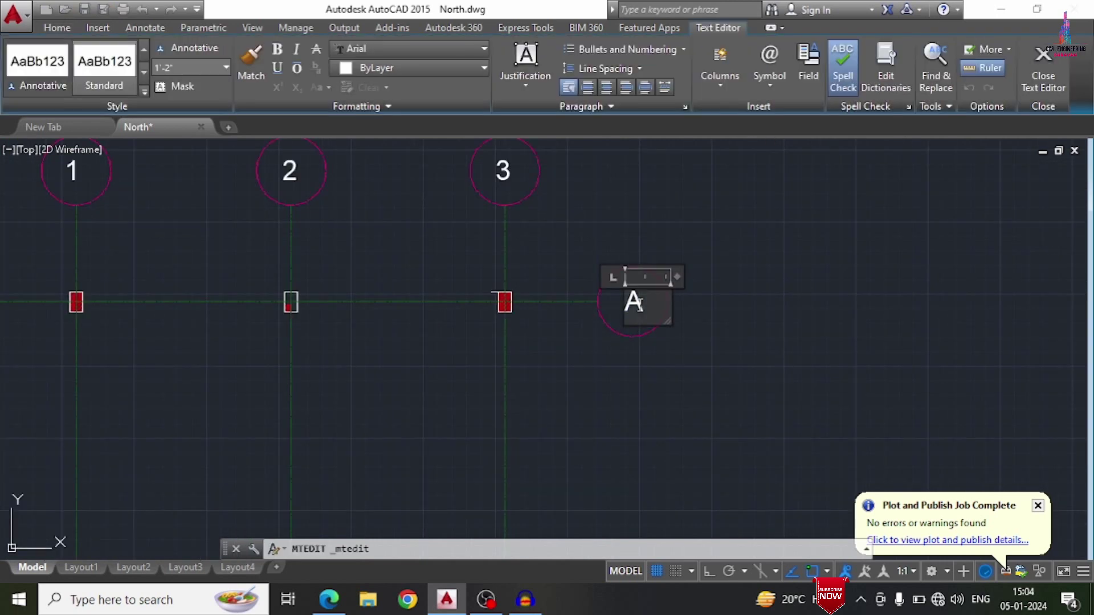
type("D")
left_click(566, 362)
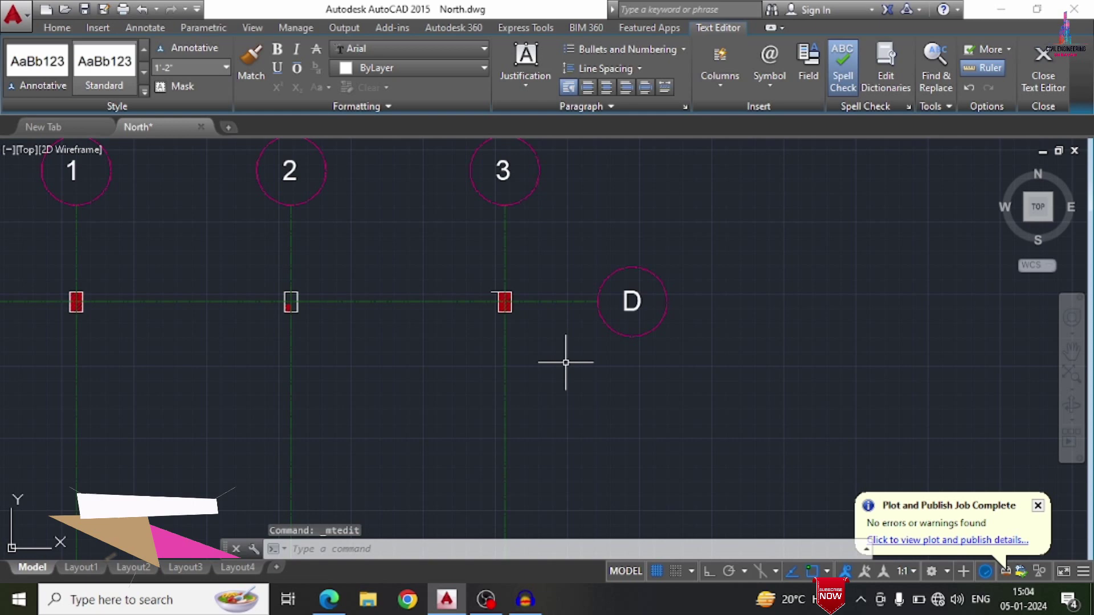
scroll(586, 317, "down", 2)
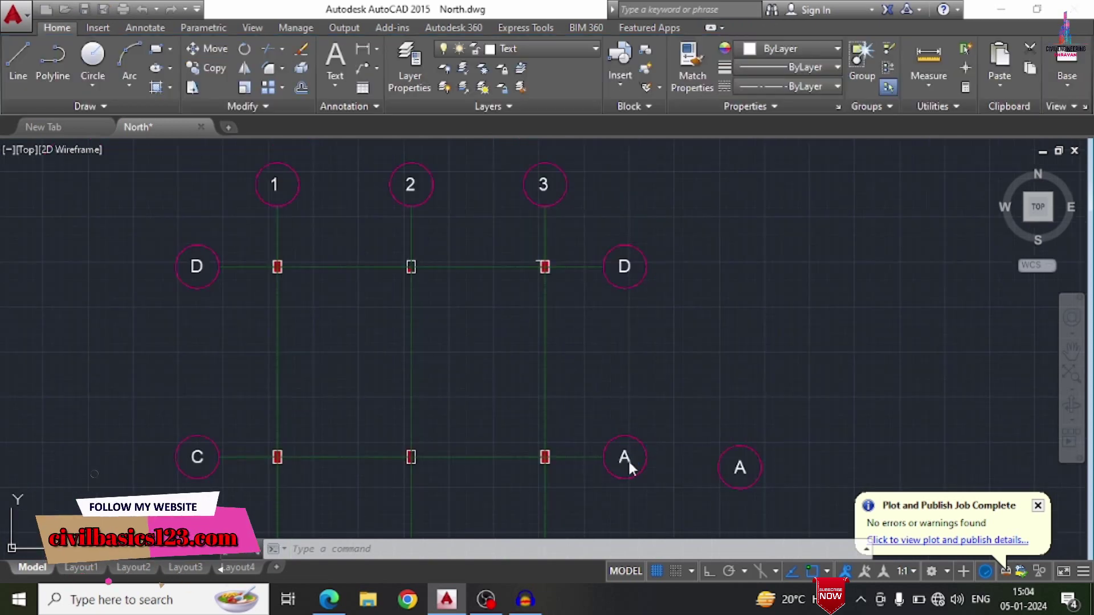
double_click(626, 458)
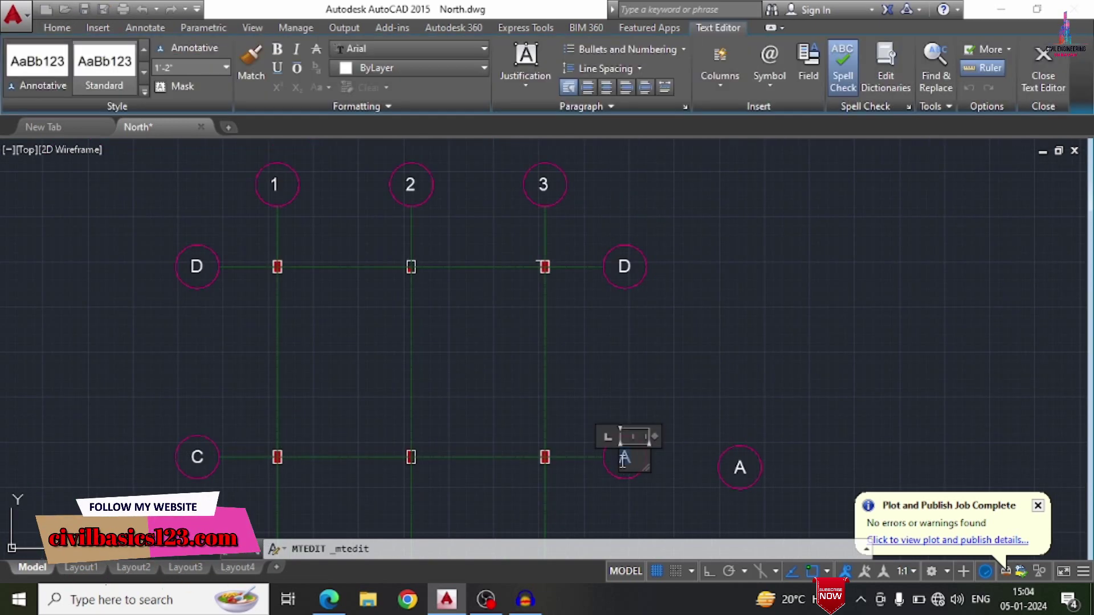
key("BackSpace")
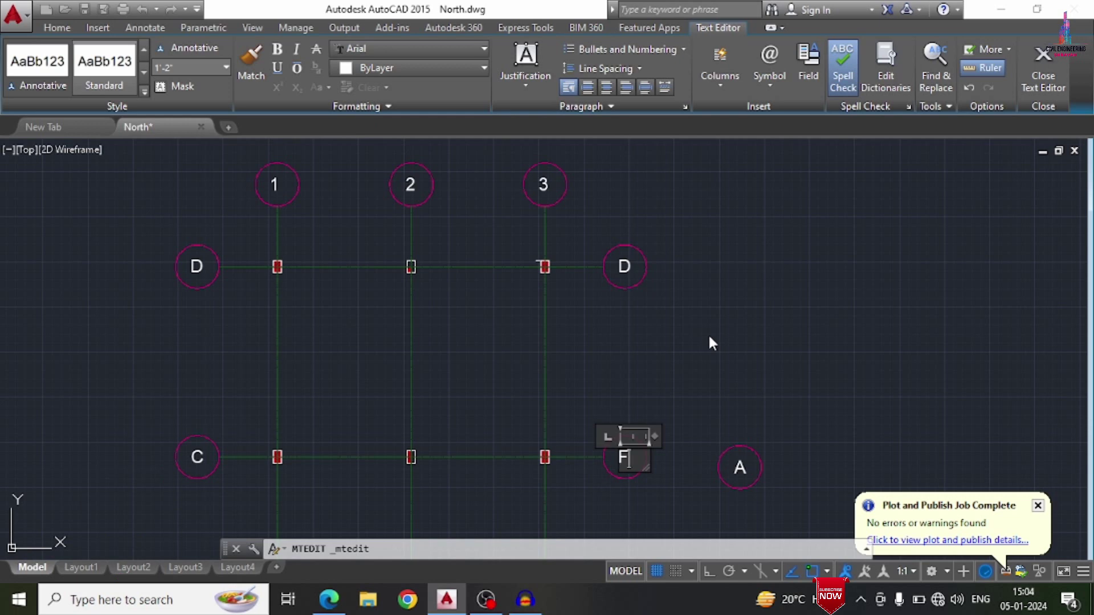
type("C")
left_click(708, 333)
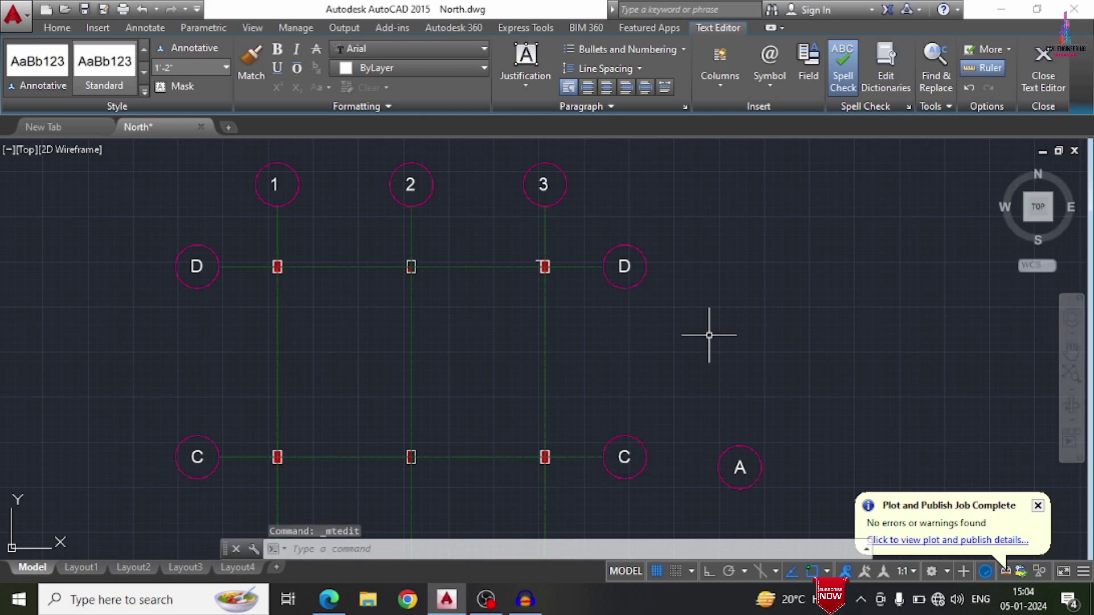
scroll(670, 289, "down", 4)
scroll(653, 413, "up", 4)
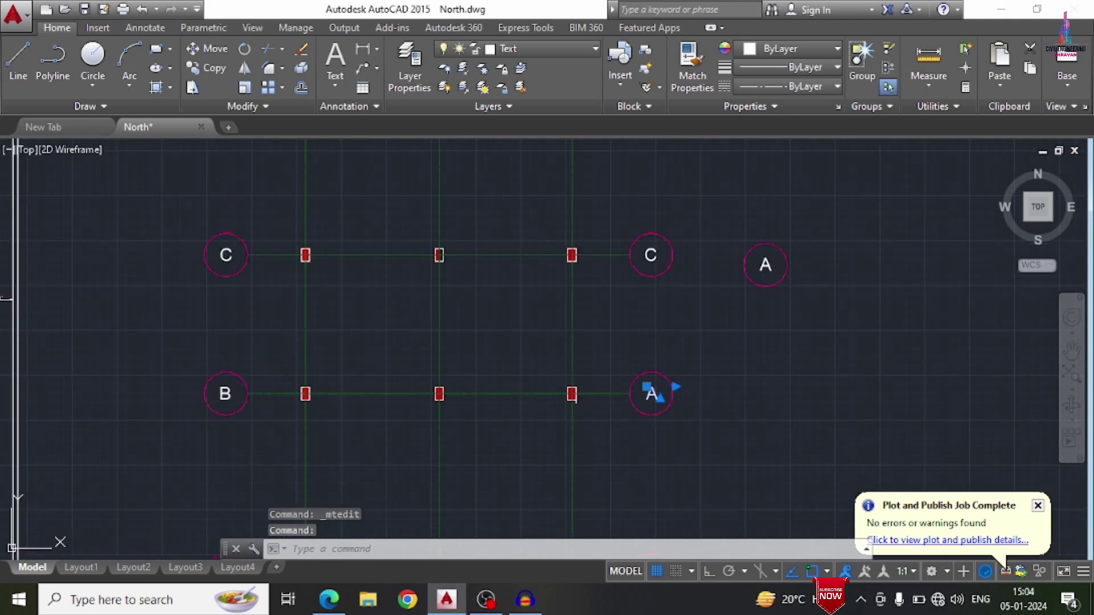
double_click(651, 409)
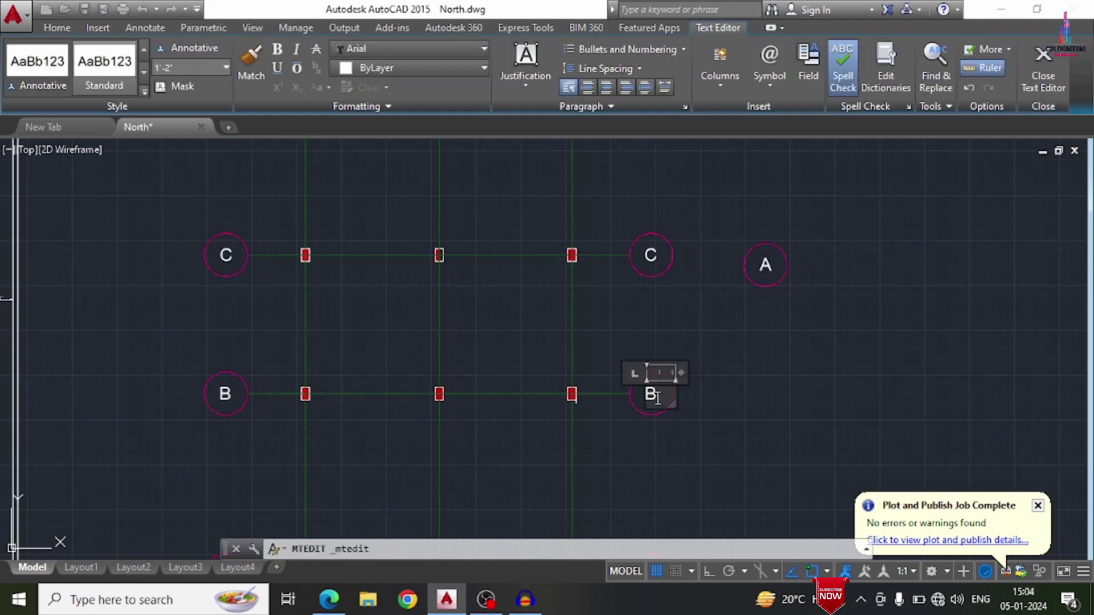
left_click(715, 349)
scroll(698, 225, "down", 3)
Step: Erase the stray extra bubble's letter and circle
mouse_move(704, 213)
left_mouse_down()
mouse_move(763, 216)
mouse_move(767, 260)
mouse_move(747, 284)
left_mouse_up()
key("Delete")
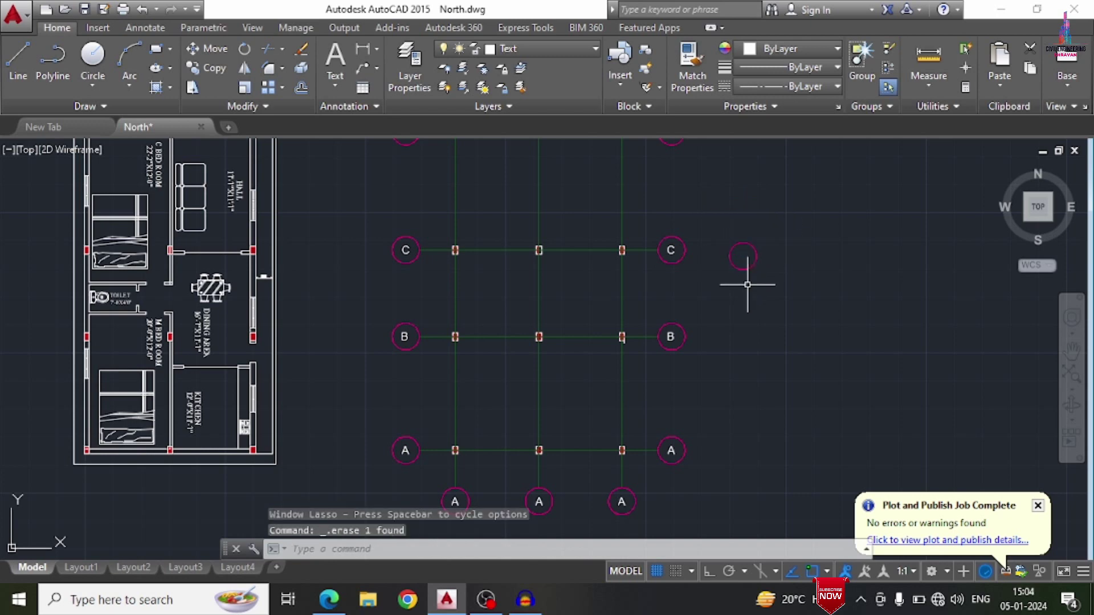
left_click(743, 268)
key("Delete")
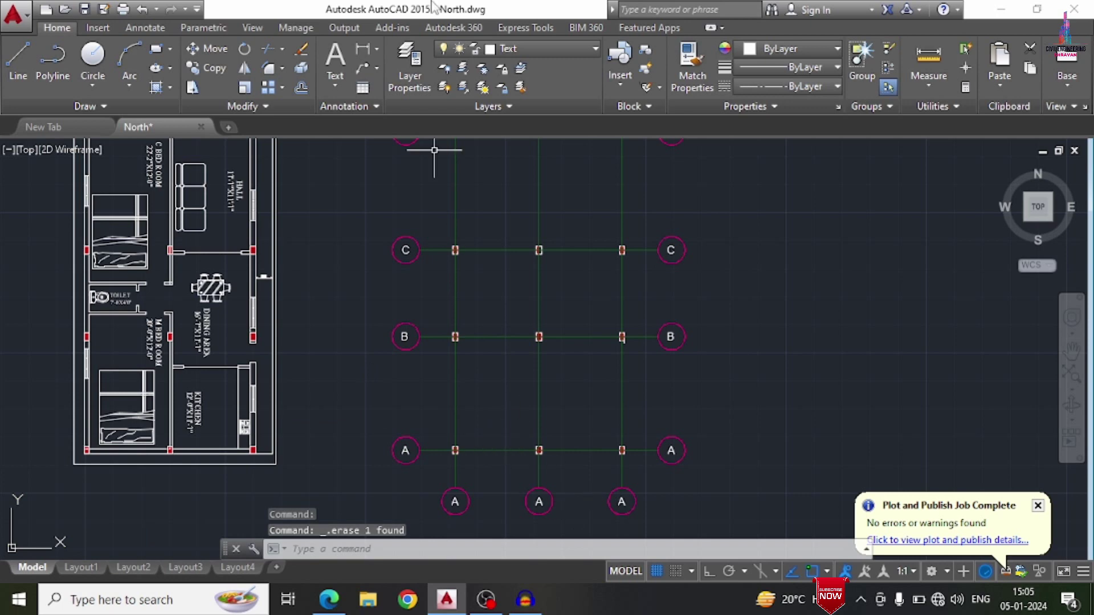
left_click(525, 53)
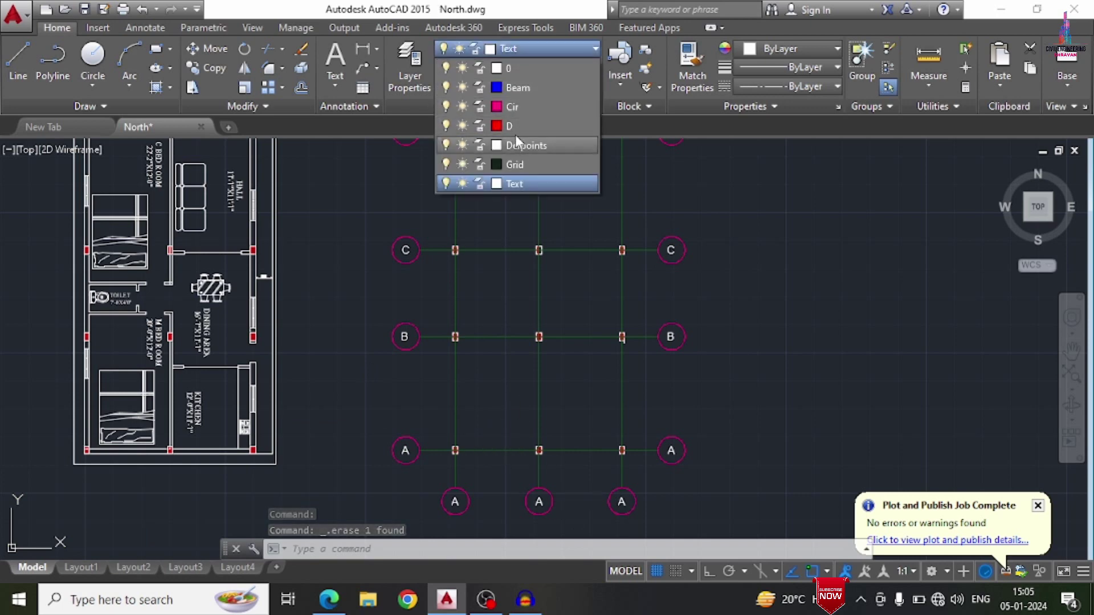
Step: Make the red D layer current
left_click(515, 134)
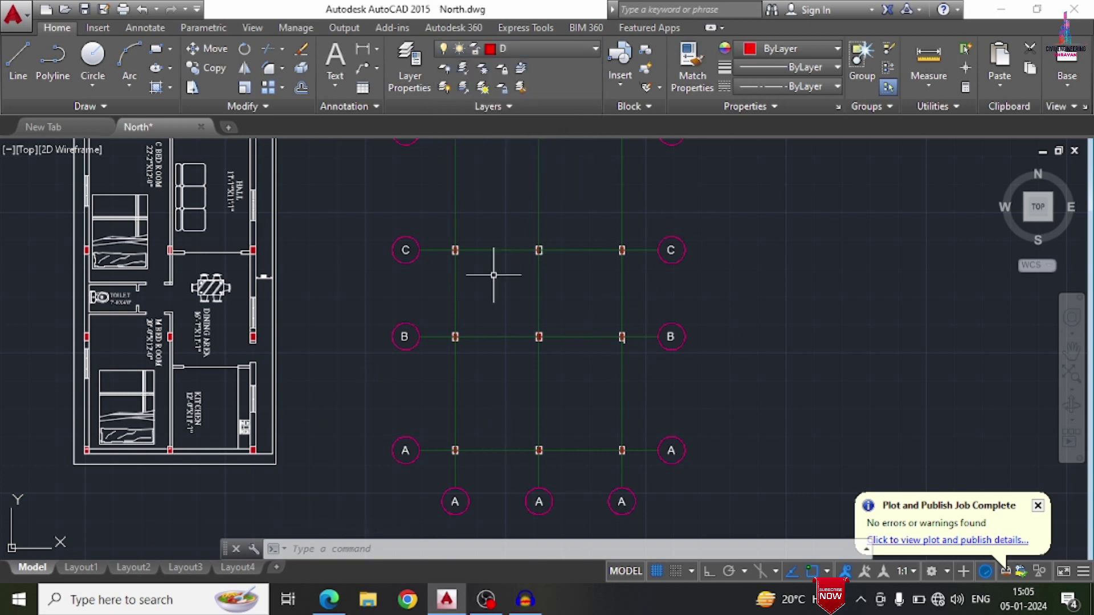
scroll(487, 288, "down", 2)
type("l")
key("Return")
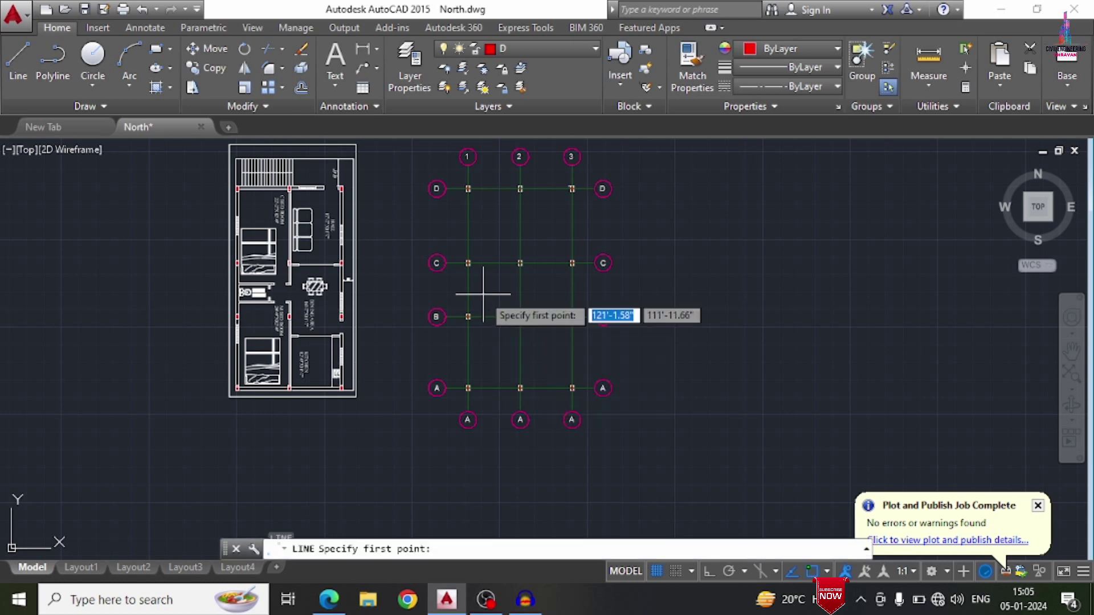
Step: Add horizontal linear dimensions 12'-5.02" and 12'-3.99" between the bottom bubbles
left_click(363, 53)
scroll(470, 412, "up", 5)
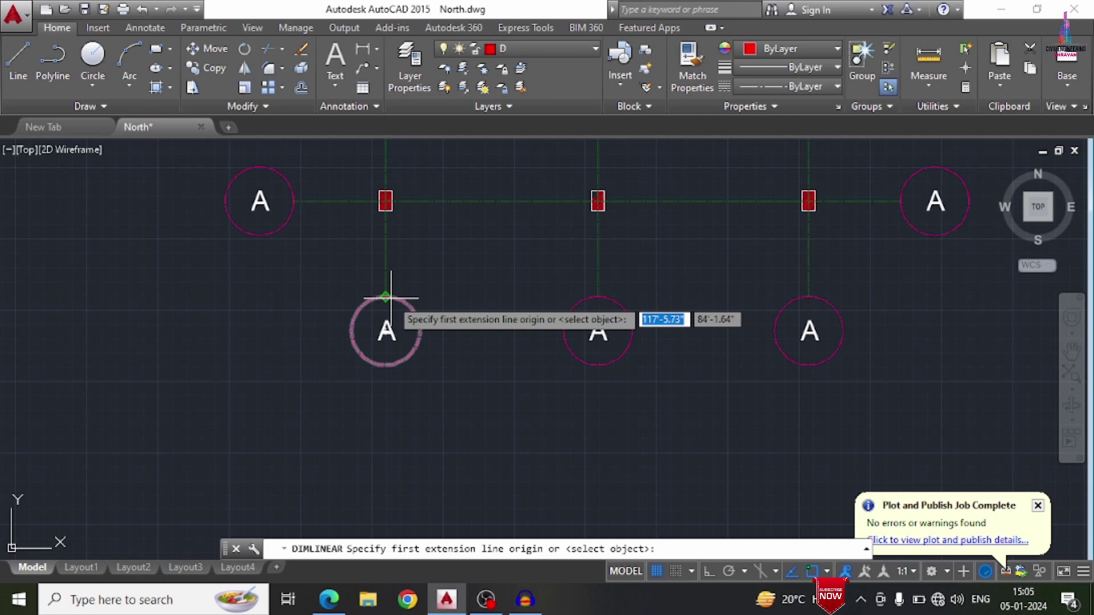
left_click(387, 296)
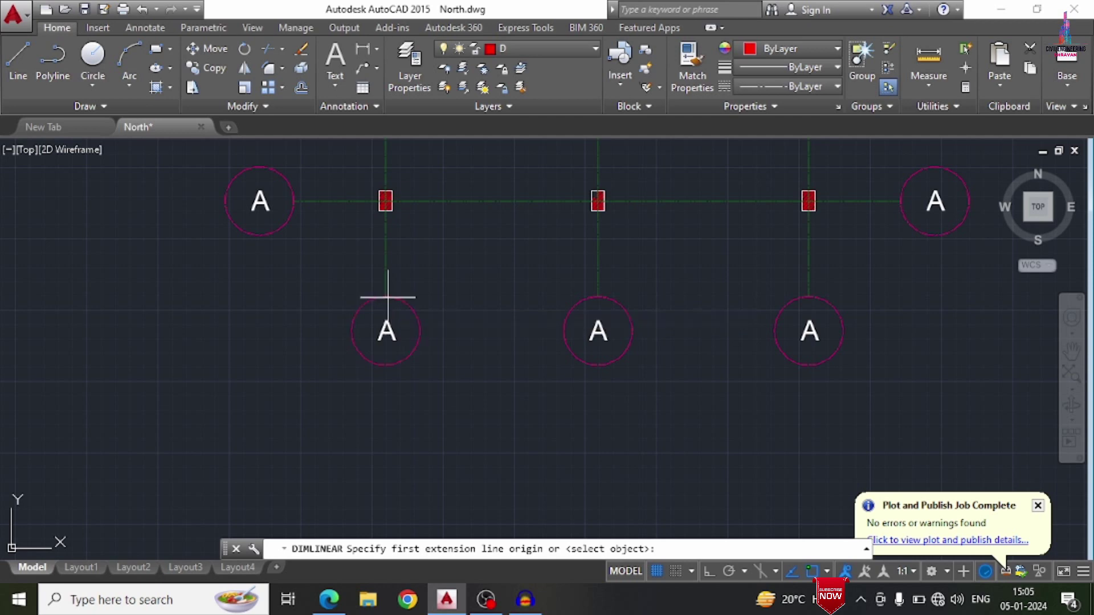
left_click(597, 296)
left_click(602, 296)
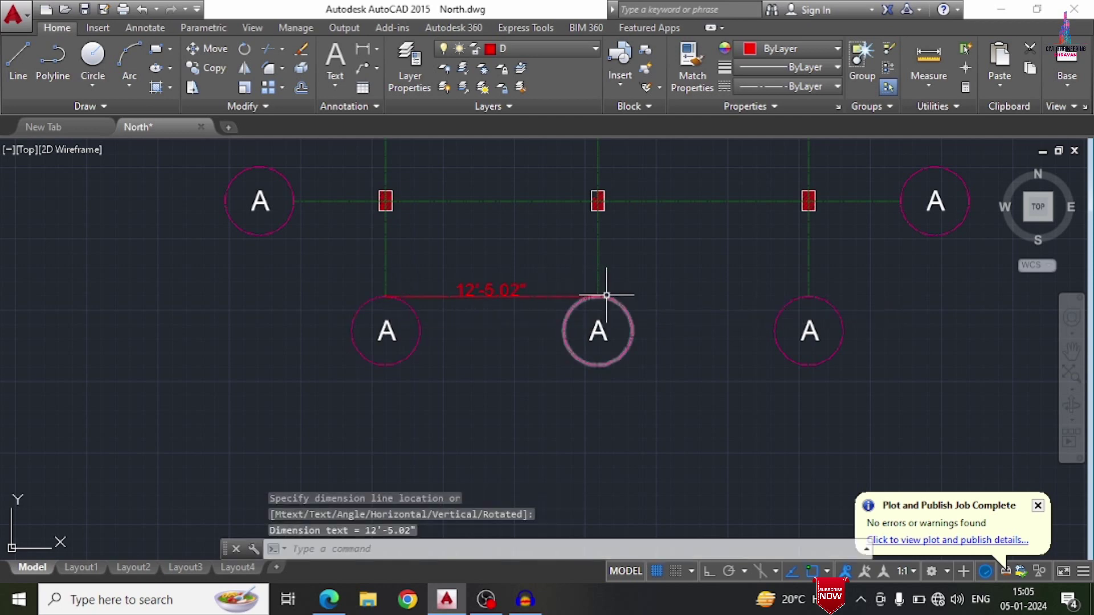
left_click(365, 58)
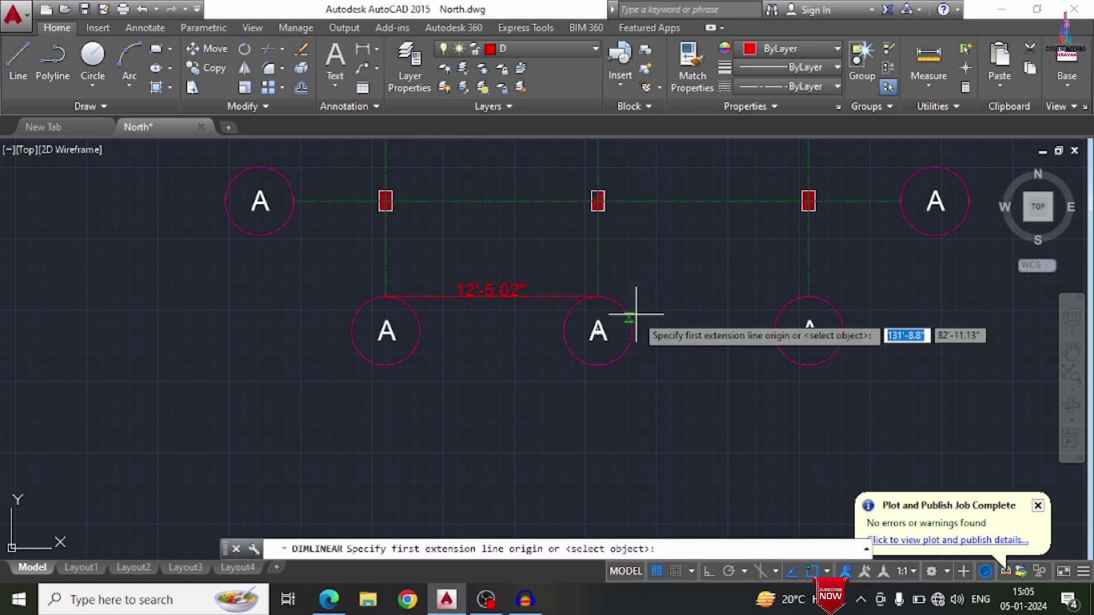
left_click(597, 297)
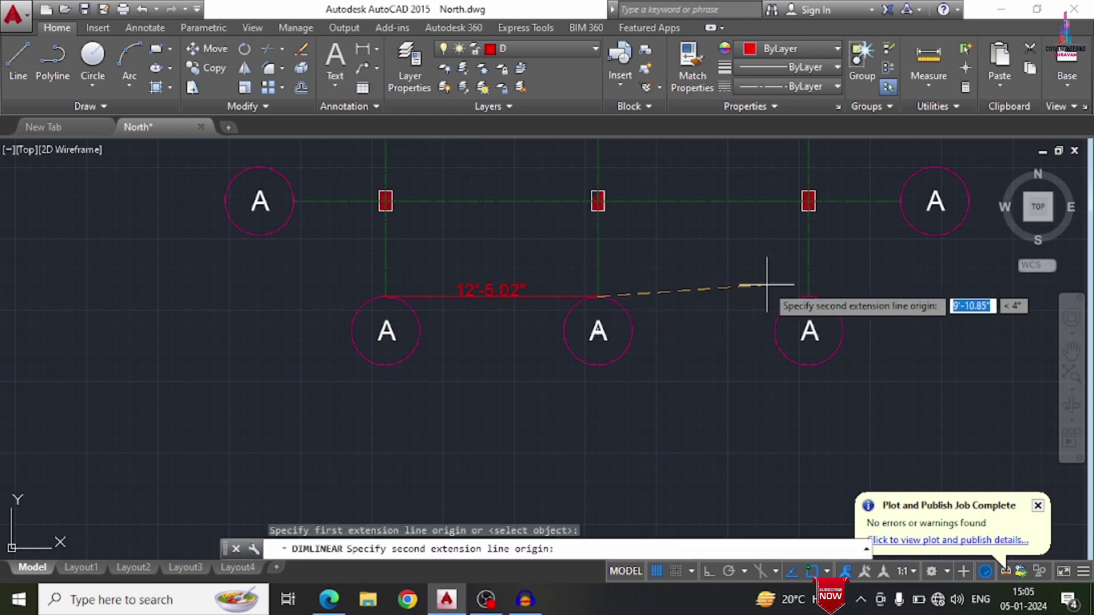
left_click(809, 296)
left_click(808, 296)
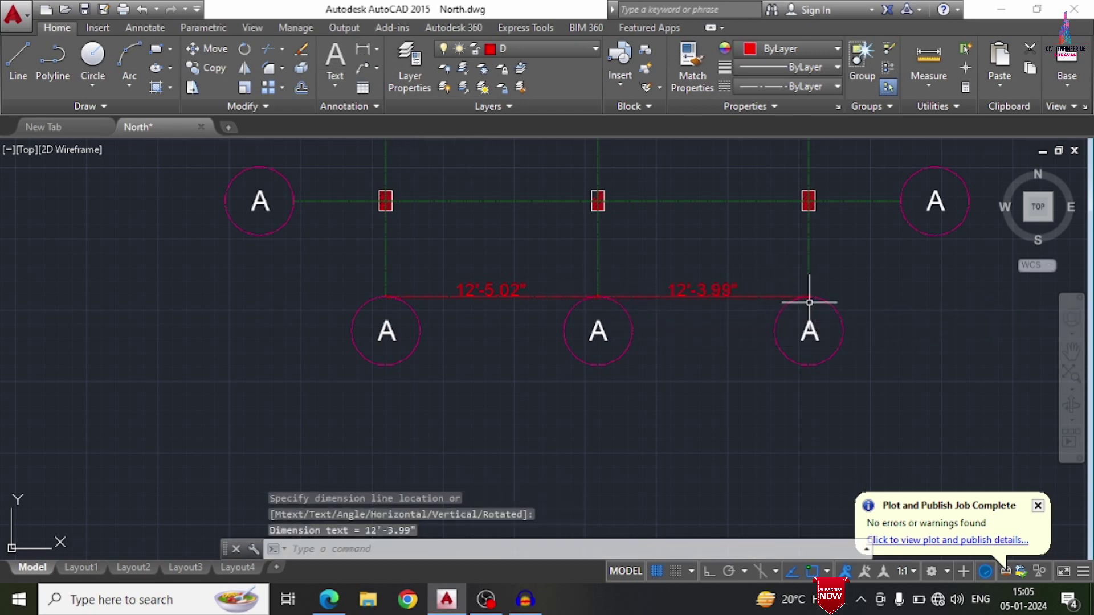
Step: Add a 16'-10.72" vertical dimension between the row A and B bubbles
scroll(754, 358, "down", 4)
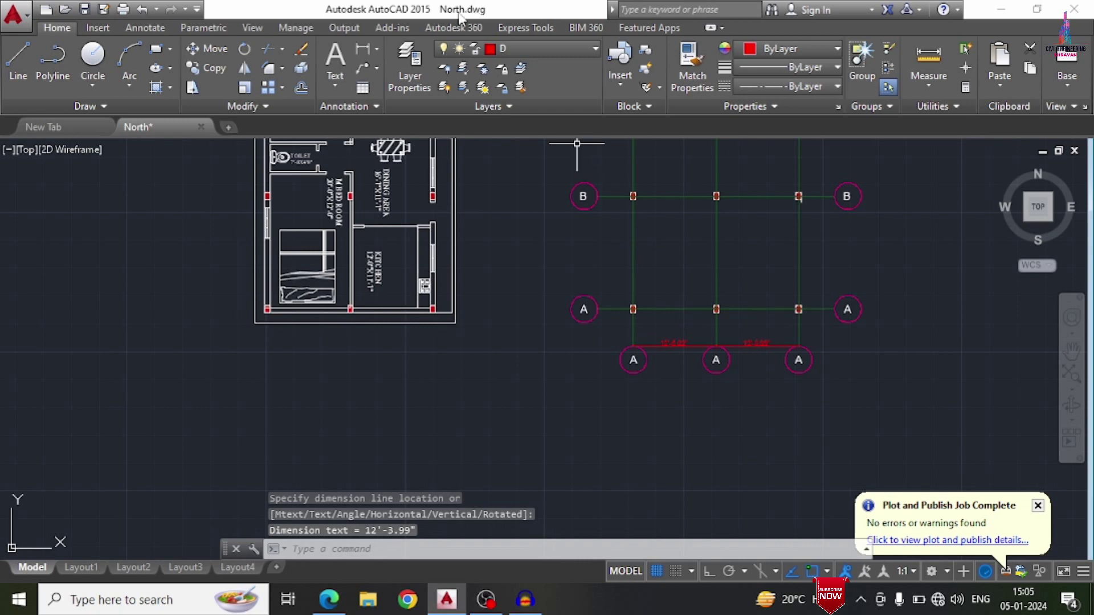
left_click(365, 57)
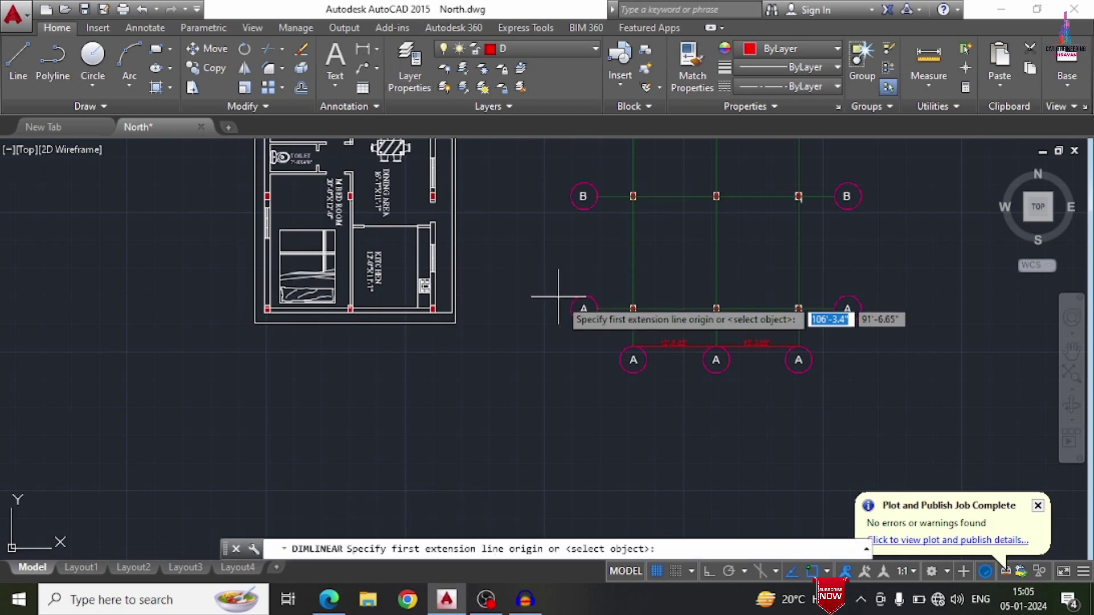
left_click(585, 309)
scroll(584, 308, "down", 3)
scroll(585, 335, "up", 3)
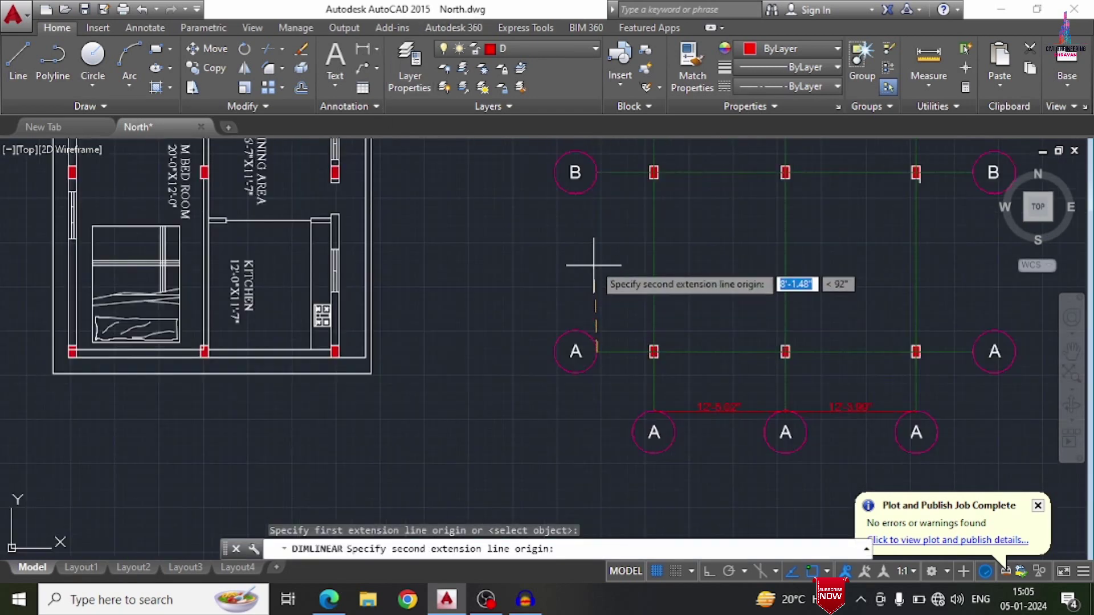
left_click(597, 173)
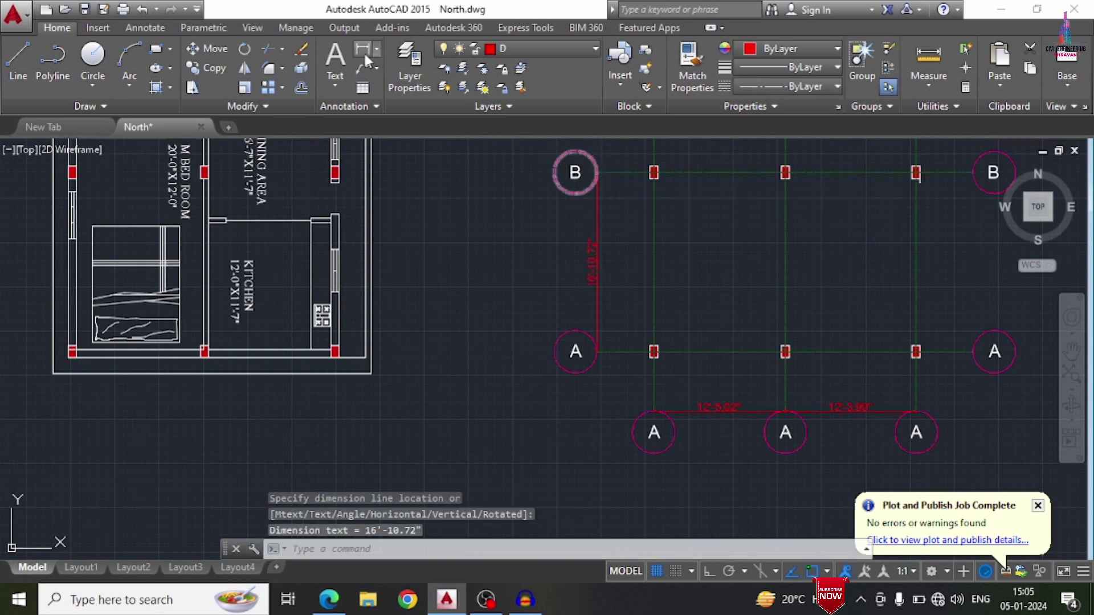
left_click(363, 50)
Step: Add the 13'-0.78" vertical dimension between grid lines B and C
scroll(513, 342, "down", 5)
left_click(558, 290)
scroll(561, 312, "up", 5)
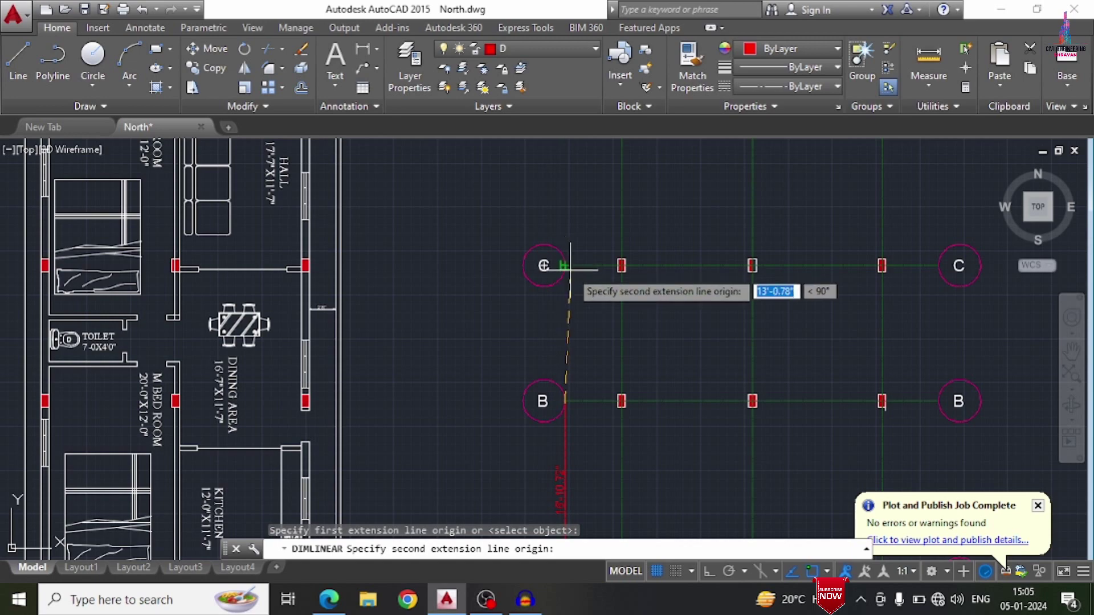
left_click(563, 265)
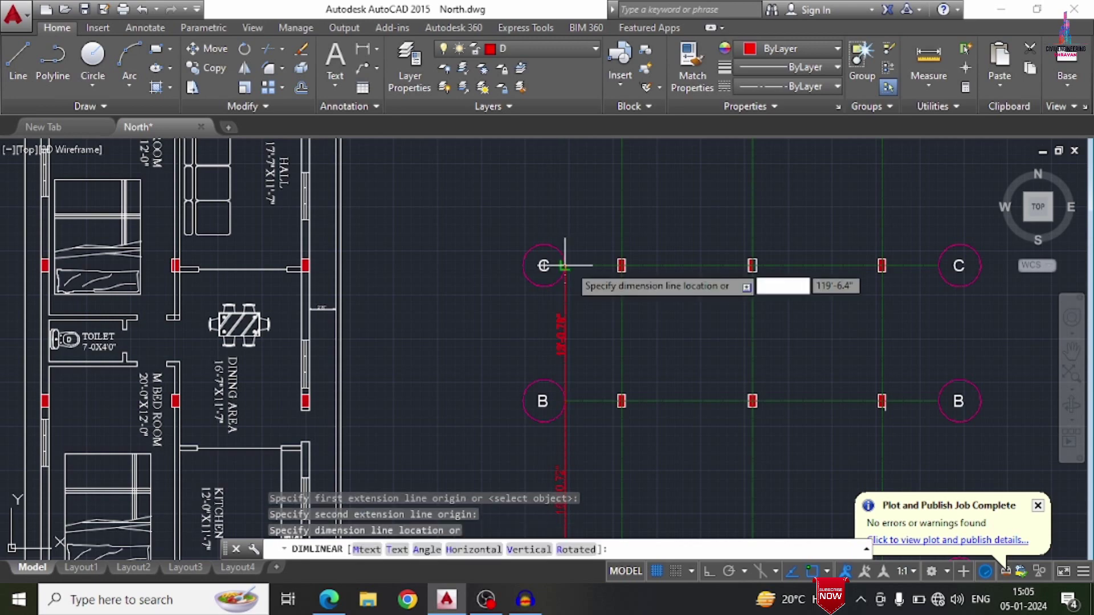
scroll(564, 266, "down", 5)
scroll(557, 304, "up", 6)
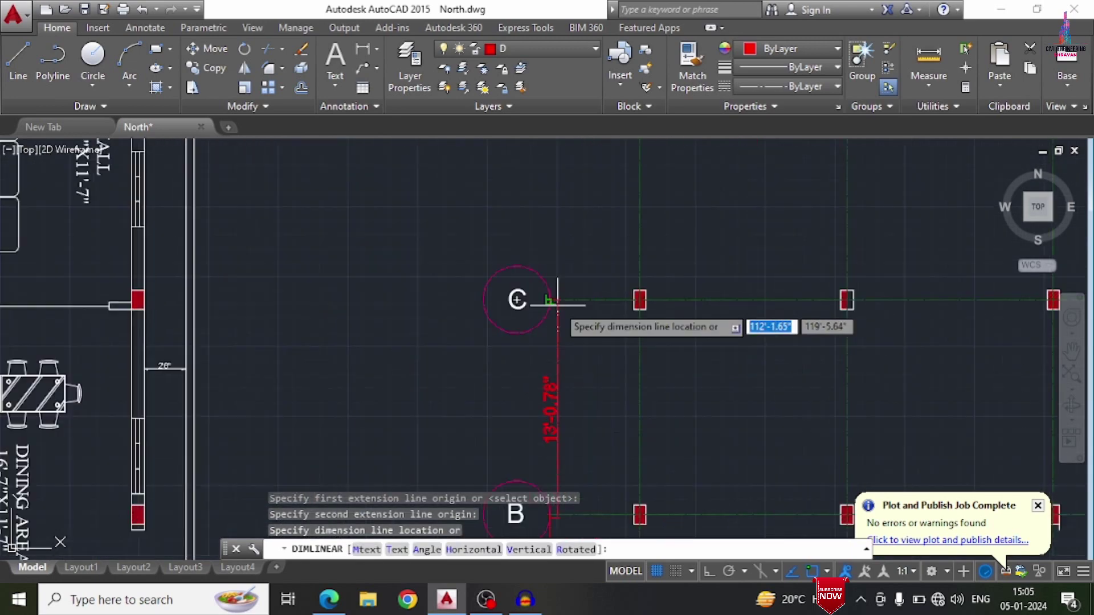
left_click(550, 279)
Step: Add the 17'-7" vertical dimension between grid lines C and D on the red line
key("Return")
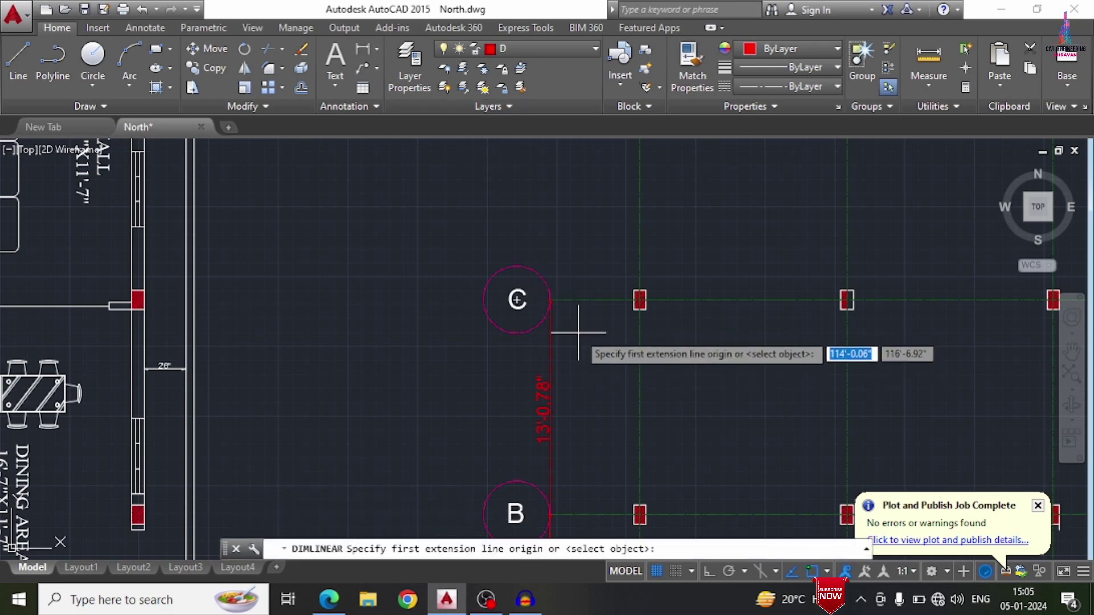
left_click(551, 295)
scroll(553, 319, "down", 3)
left_click(553, 218)
left_click(550, 220)
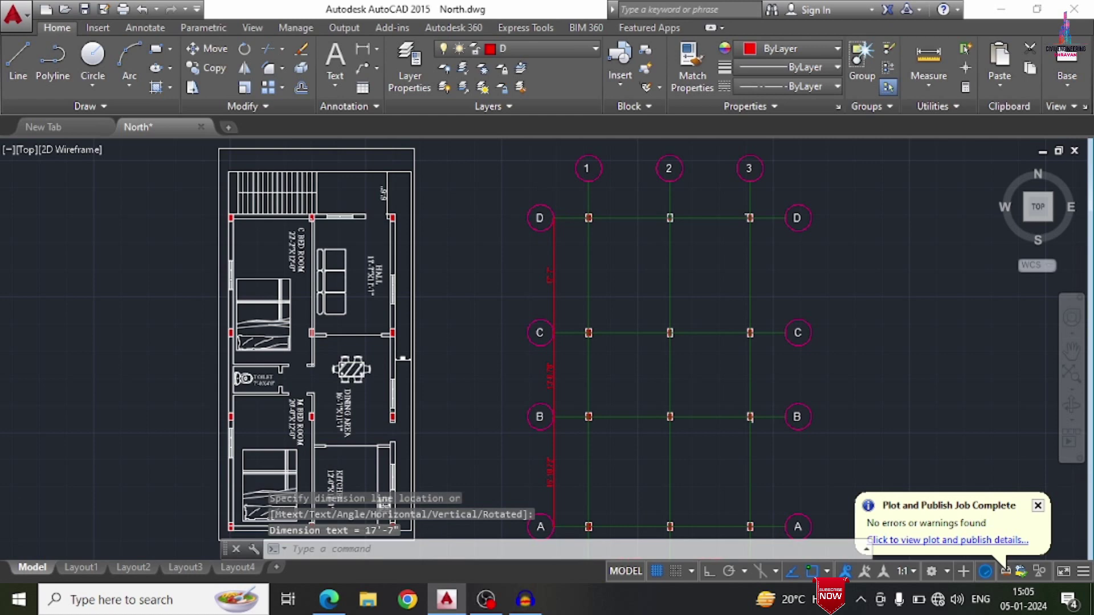
scroll(540, 216, "down", 2)
key("Escape")
key("Escape")
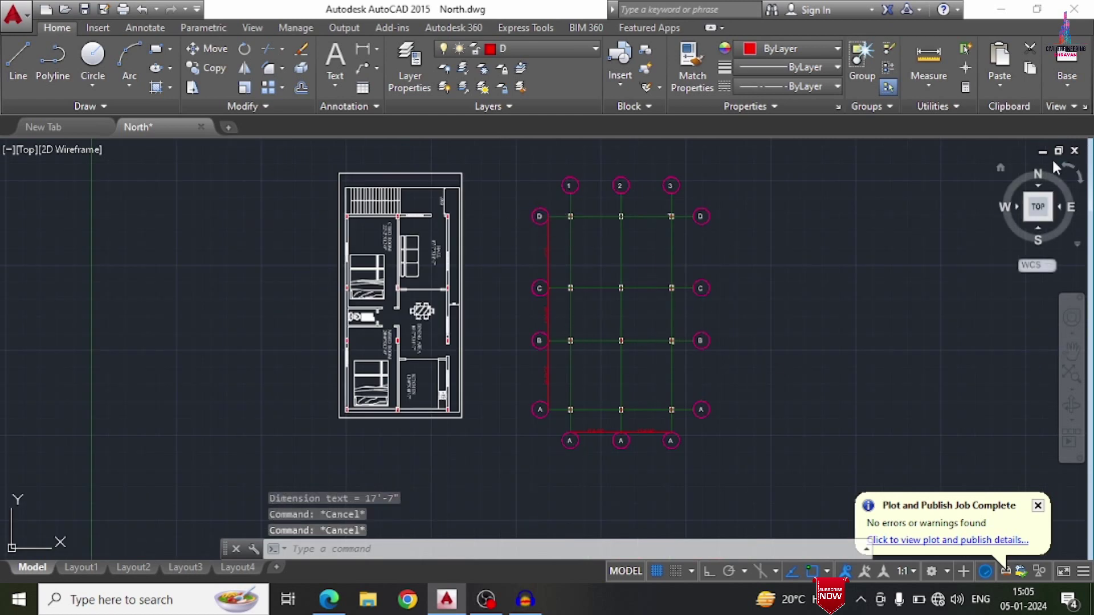
key("Escape")
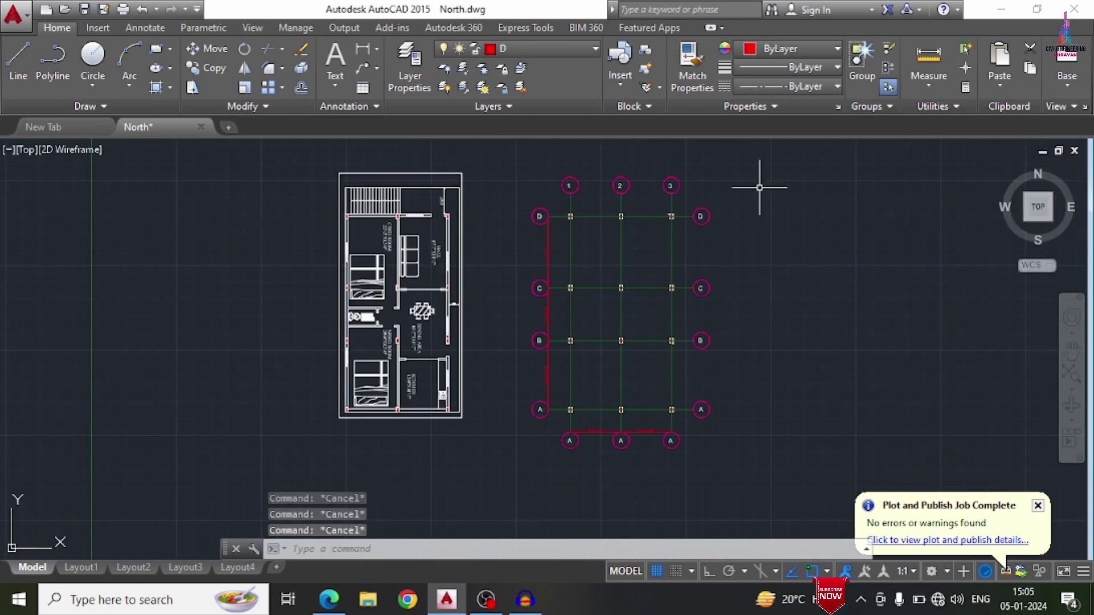
Step: Edit the three bottom bubble texts, left to right, so they read 1, 2 and 3
scroll(572, 460, "up", 4)
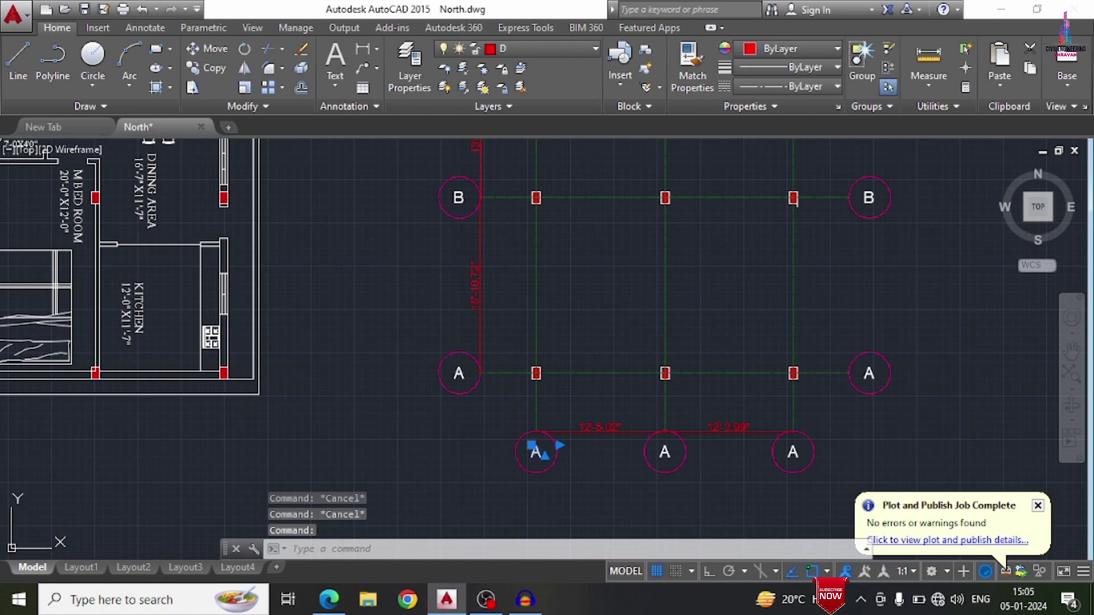
double_click(535, 453)
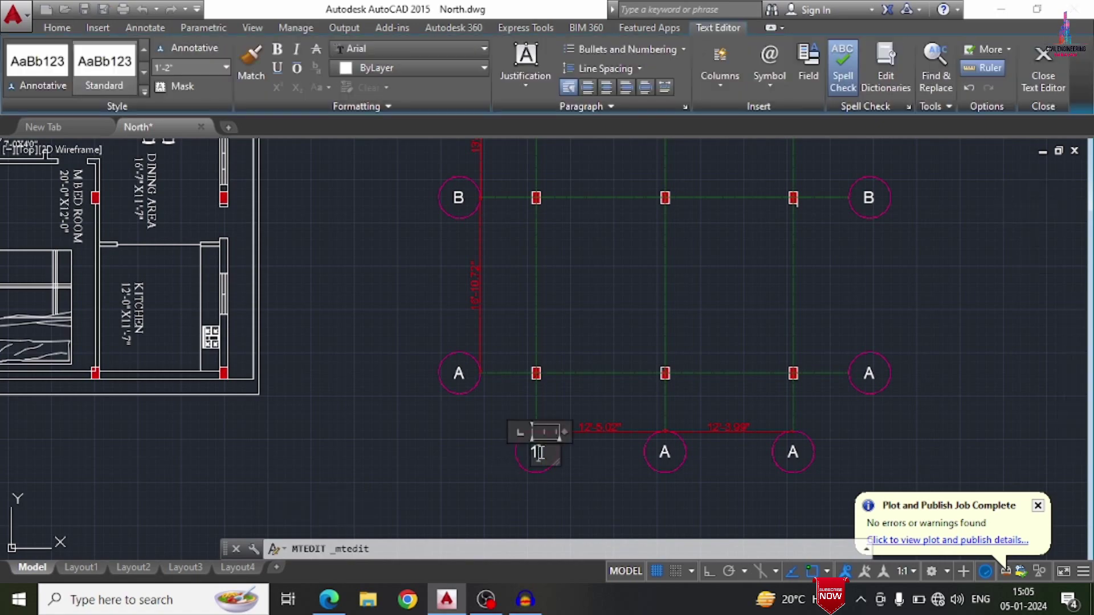
left_click(647, 447)
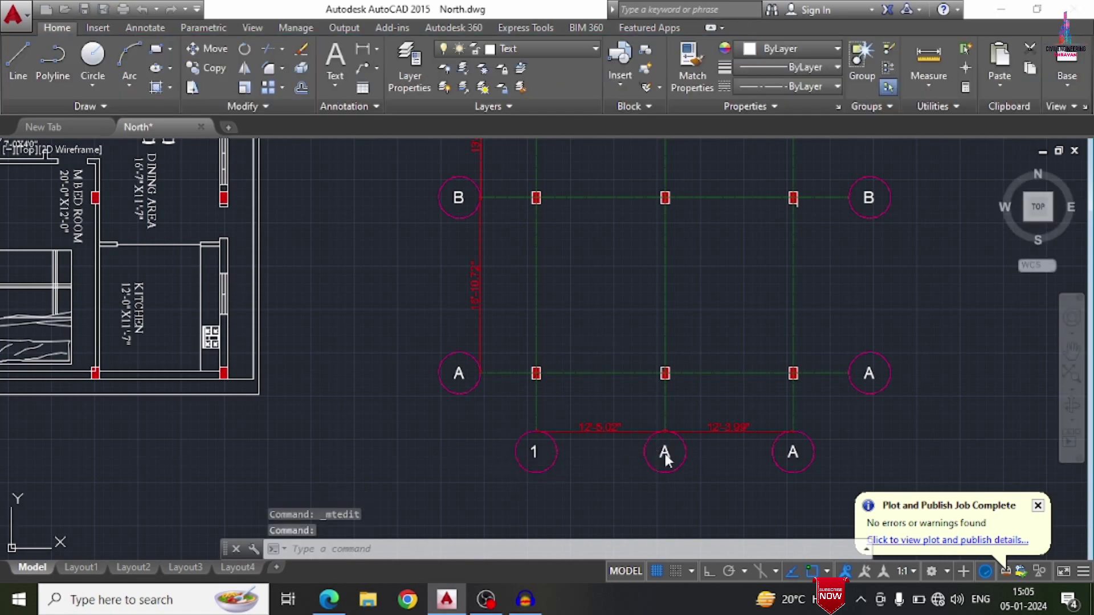
double_click(663, 453)
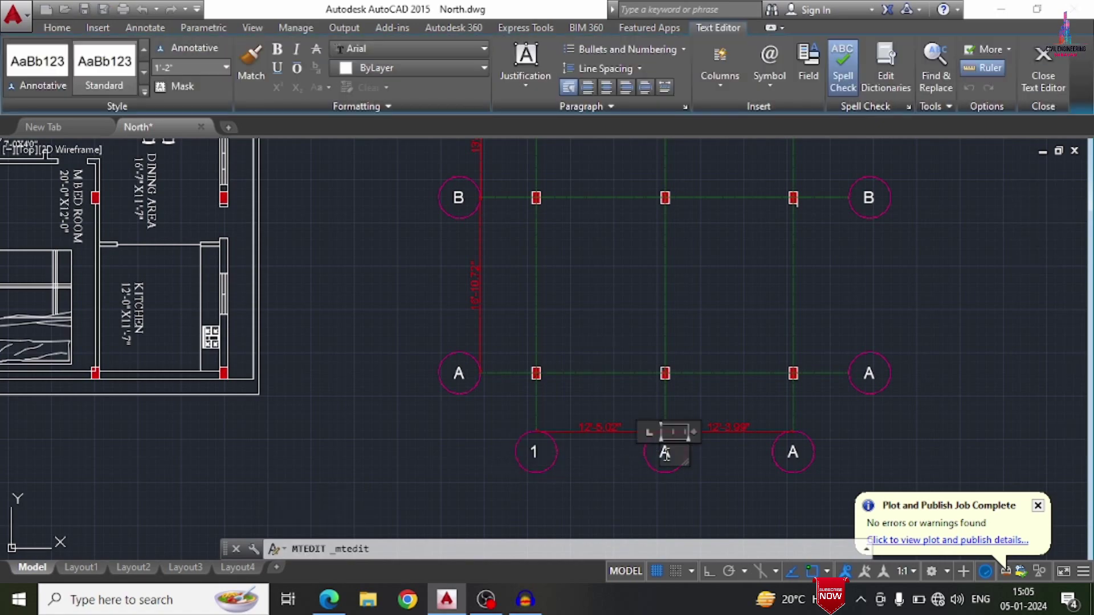
type("2")
left_click(669, 332)
double_click(792, 453)
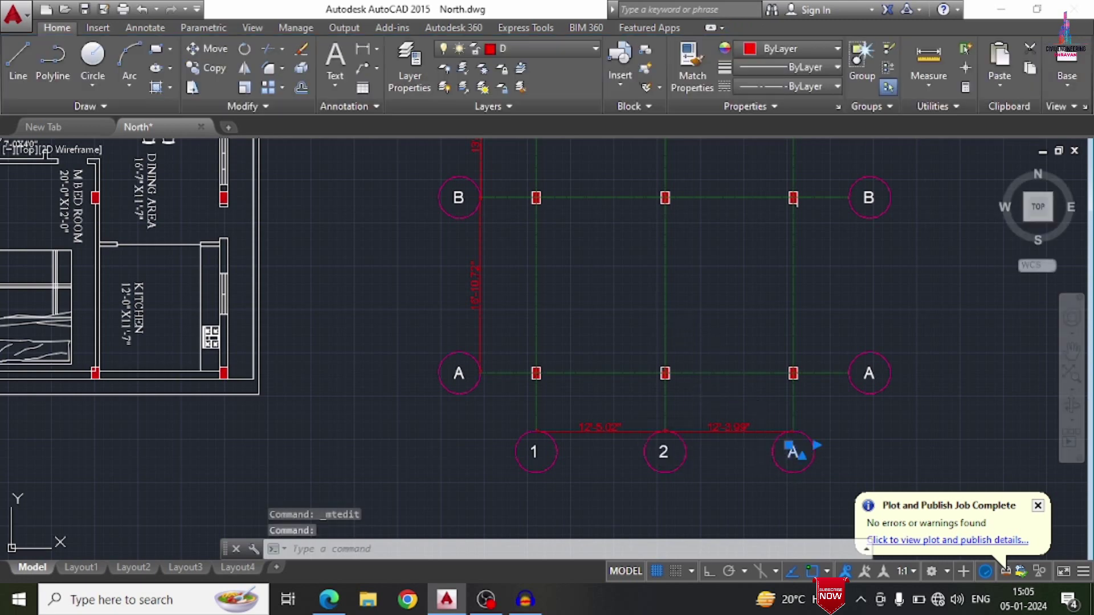
type("3")
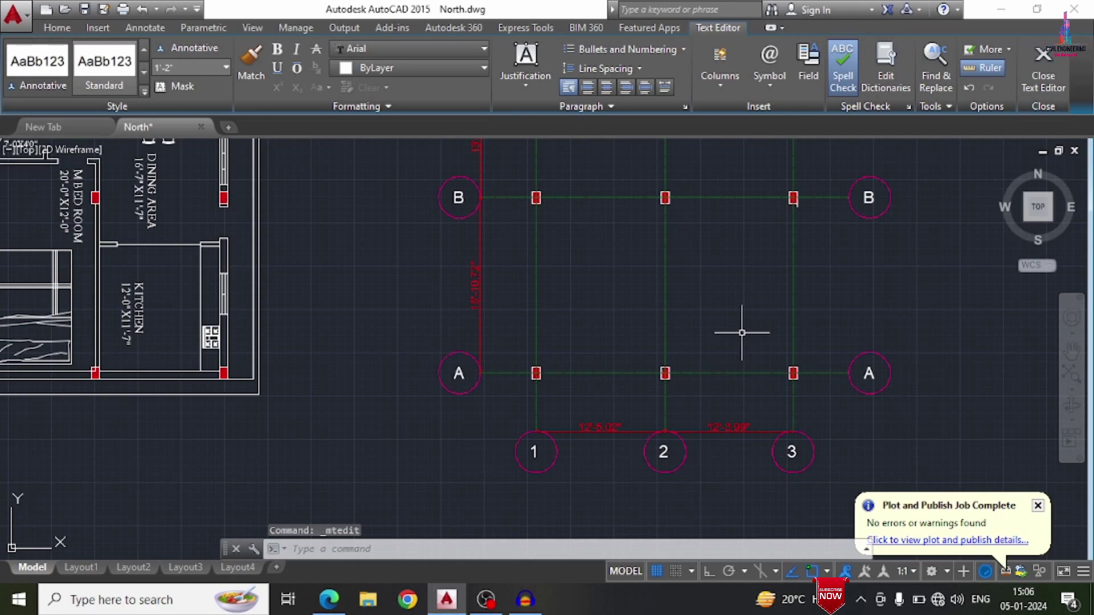
left_click(742, 332)
scroll(691, 422, "down", 5)
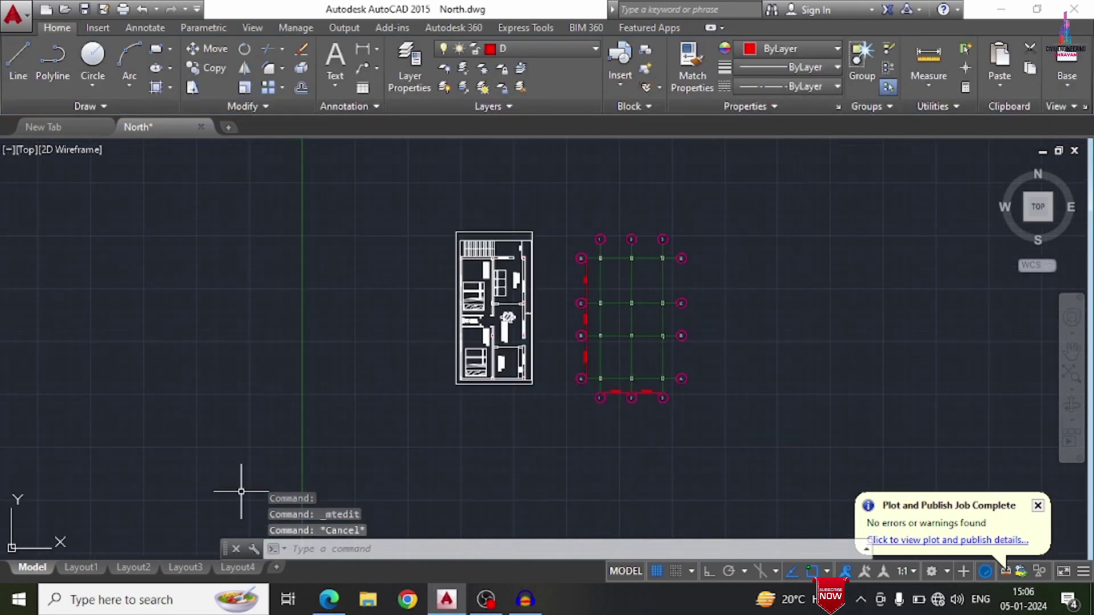
Step: Add Layout5, export it as the PDF 'cOLUMN', and minimize AutoCAD to the desktop
left_click(278, 567)
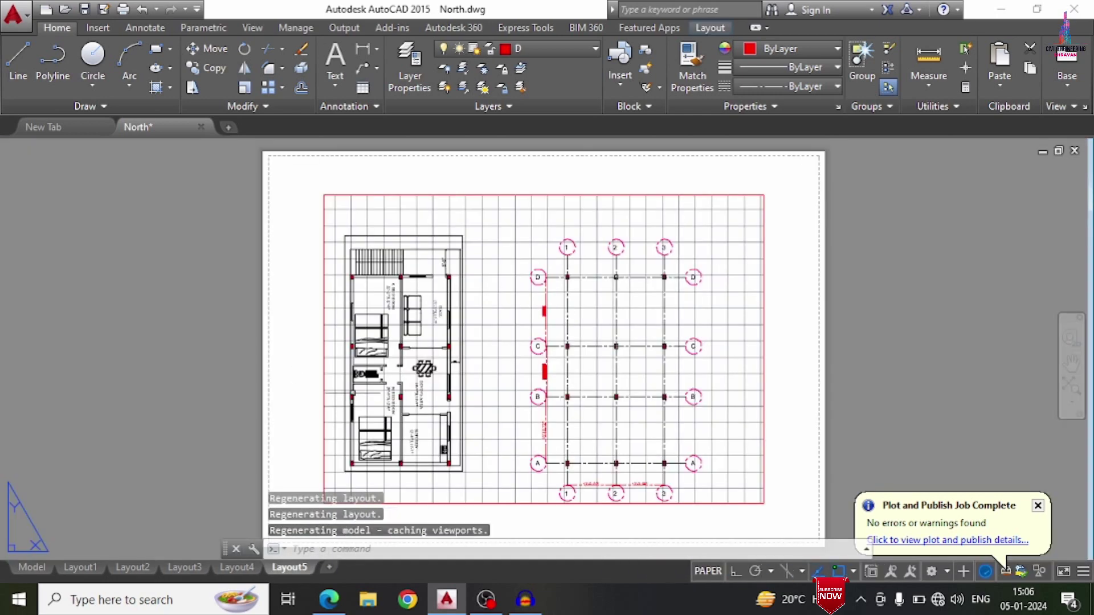
left_click(14, 13)
mouse_move(63, 246)
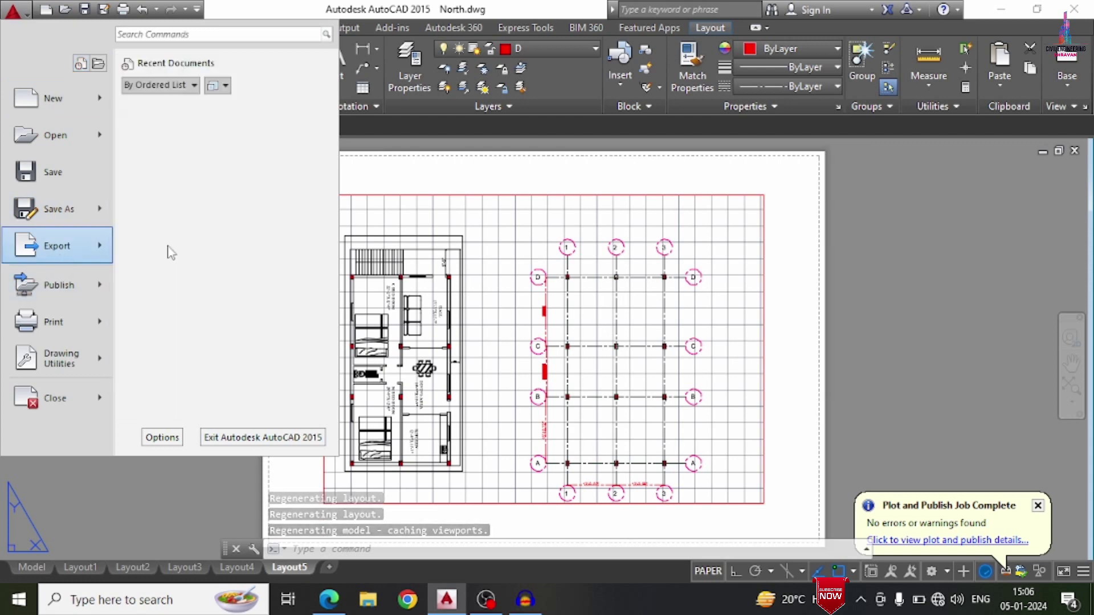
left_click(171, 252)
type("c")
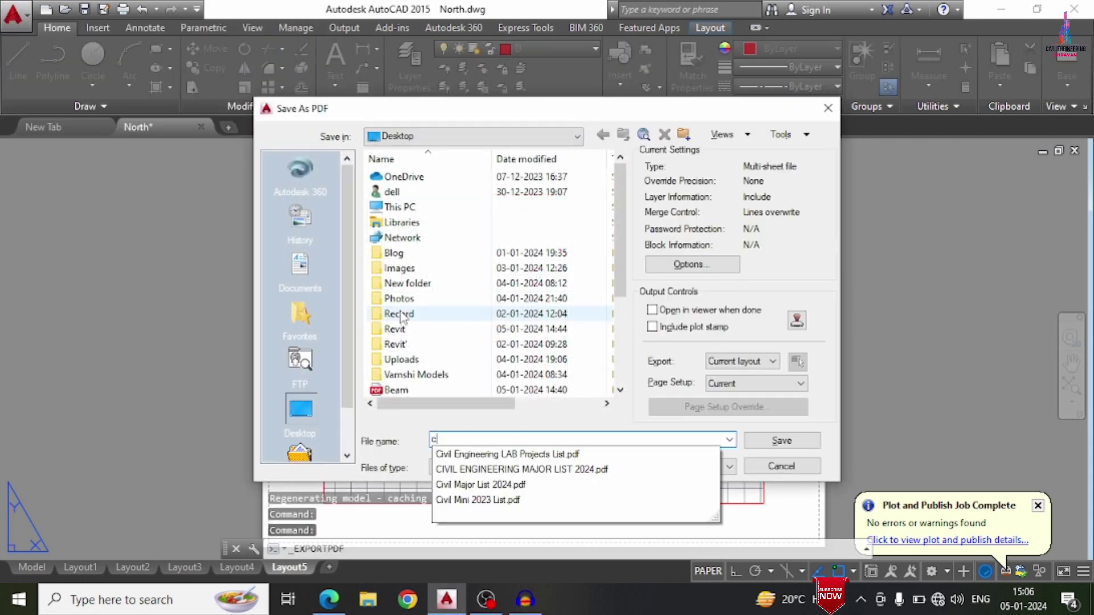
type("OLUMN")
key("Return")
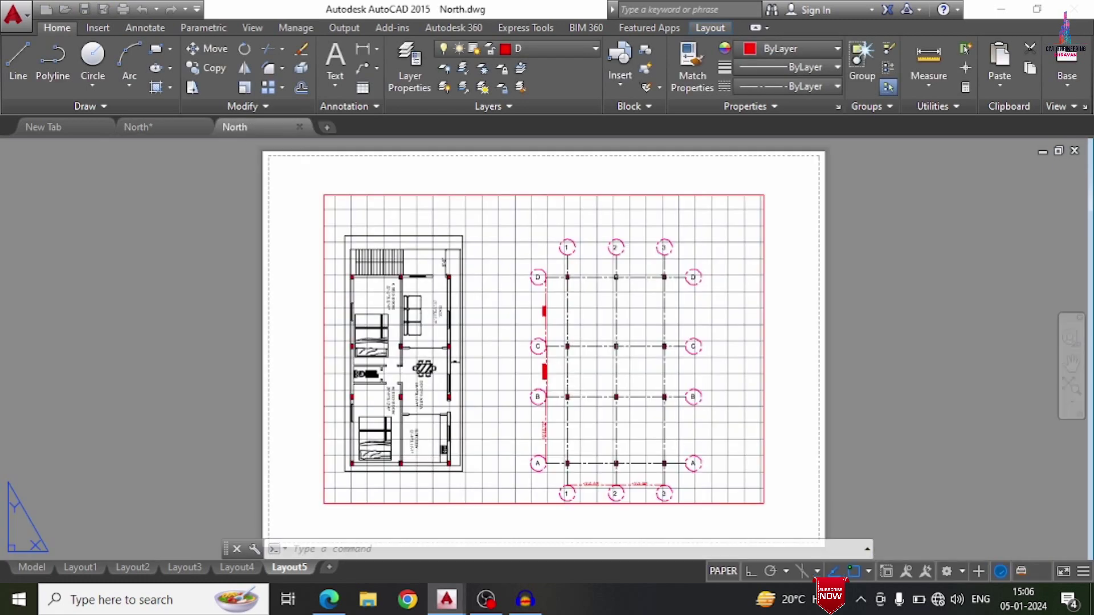
key("super+d")
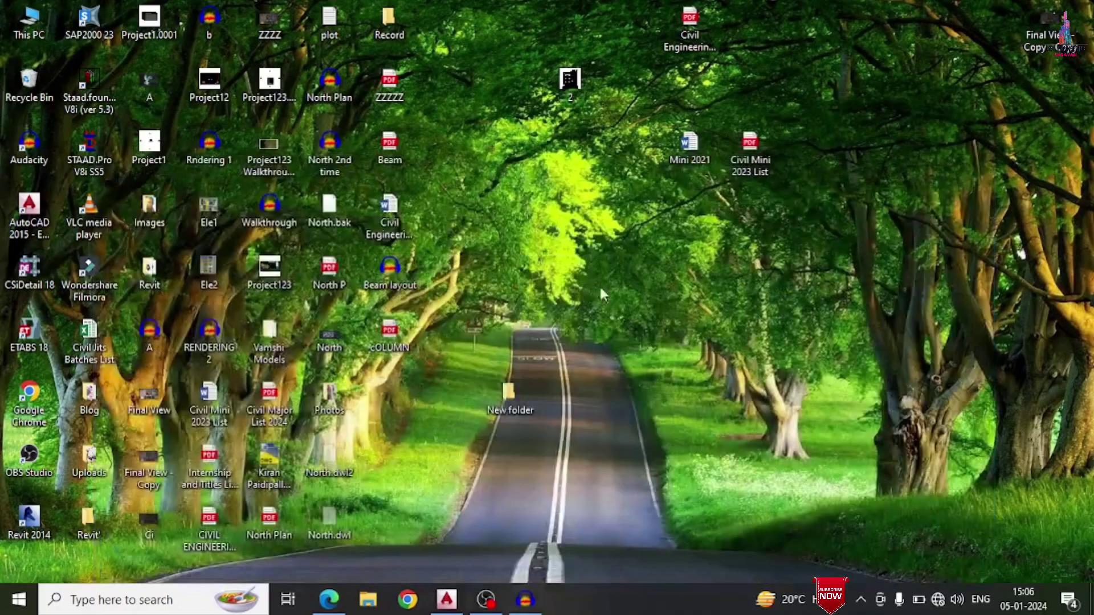
Step: Open cOLUMN.pdf in Edge and scroll through the floor plan and labelled beam grid
double_click(383, 336)
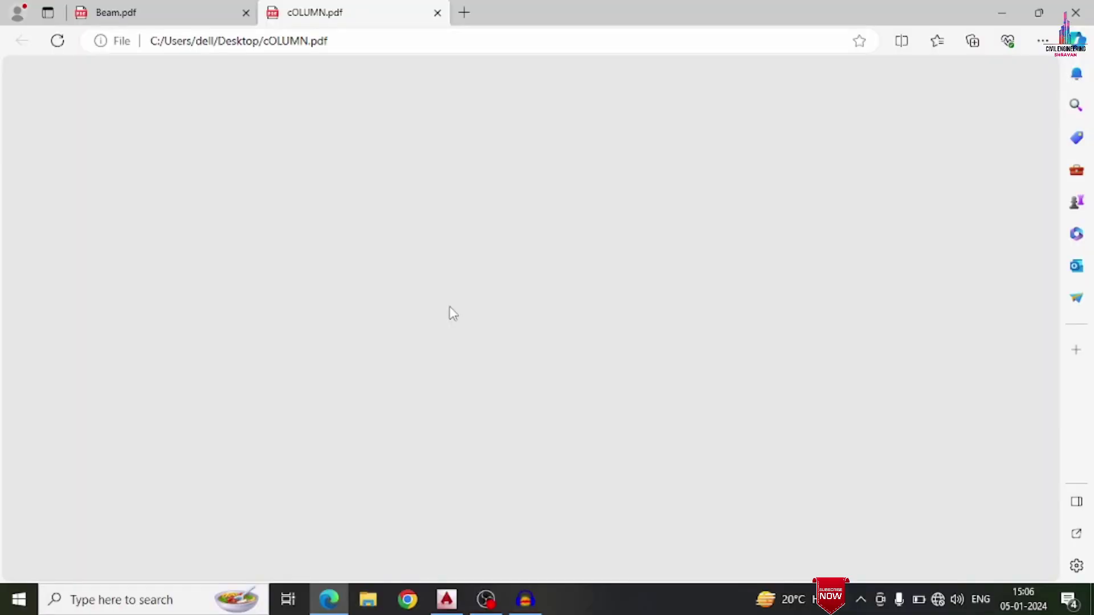
scroll(439, 283, "down", 2)
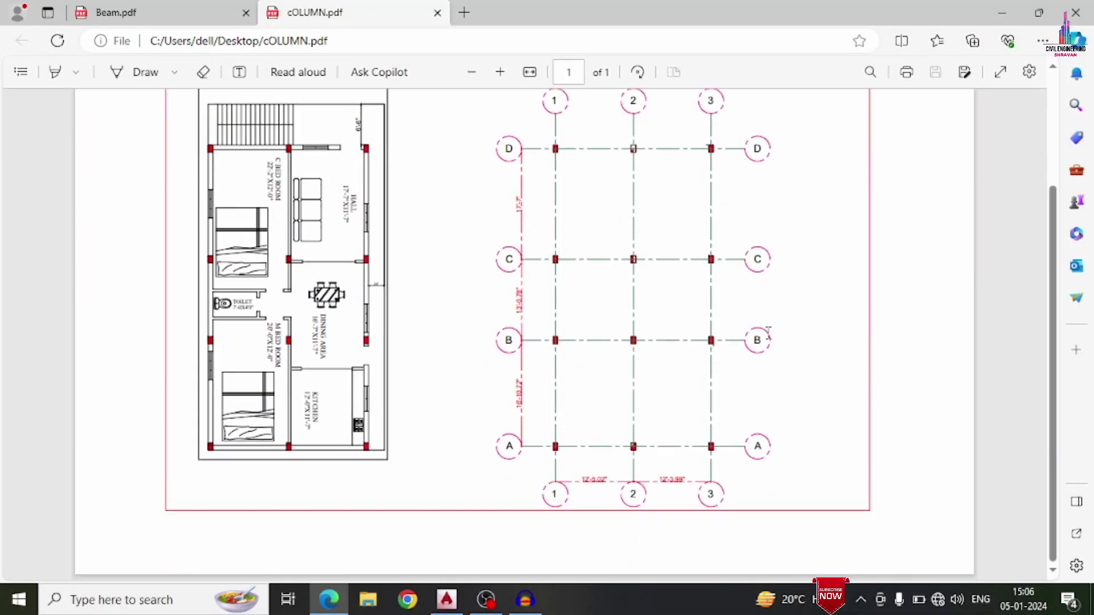
scroll(644, 397, "up", 3, "ctrl")
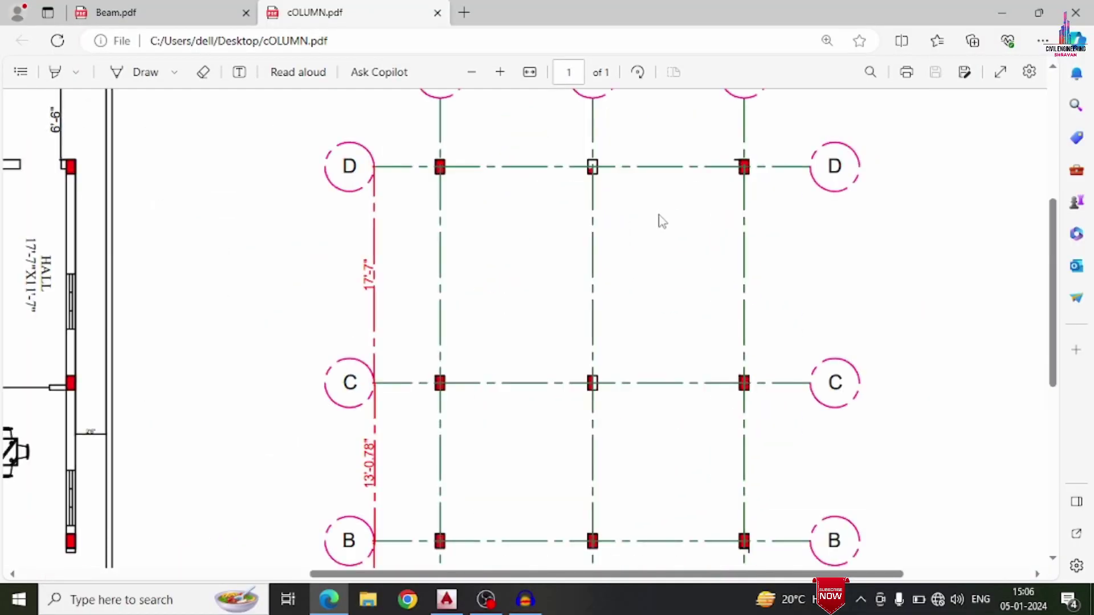
scroll(257, 222, "down", 3, "ctrl")
scroll(588, 288, "down", 1)
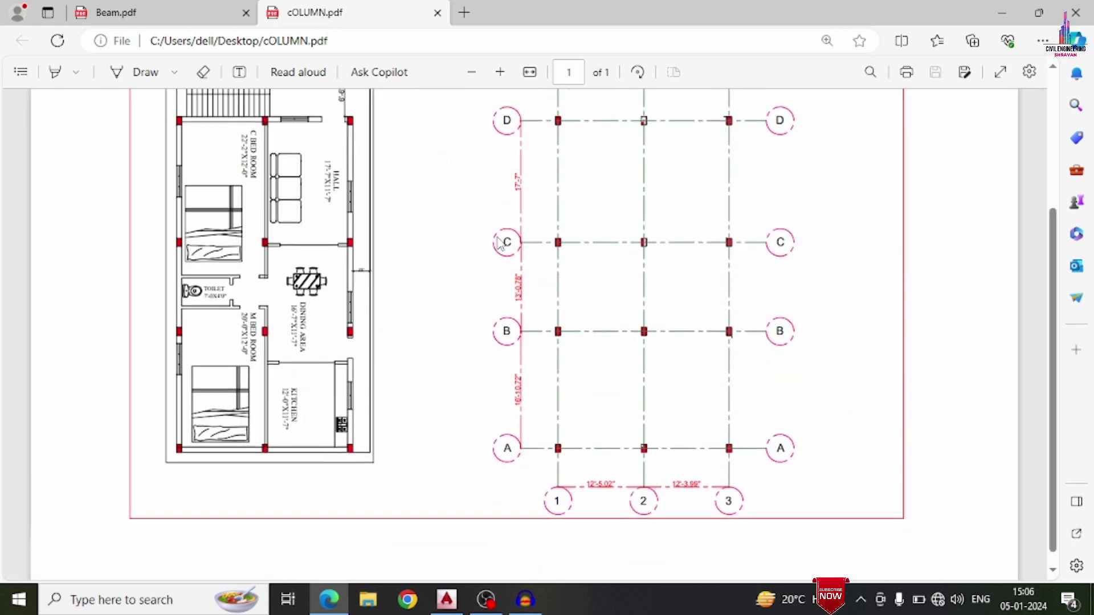
scroll(588, 289, "up", 1)
scroll(584, 284, "down", 2)
scroll(585, 285, "up", 2)
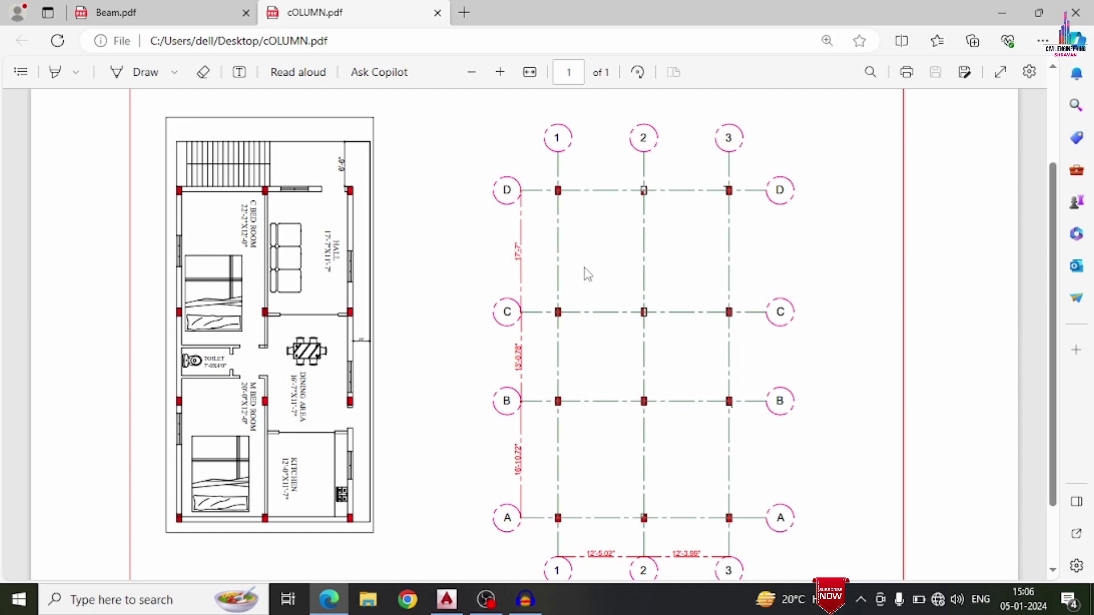